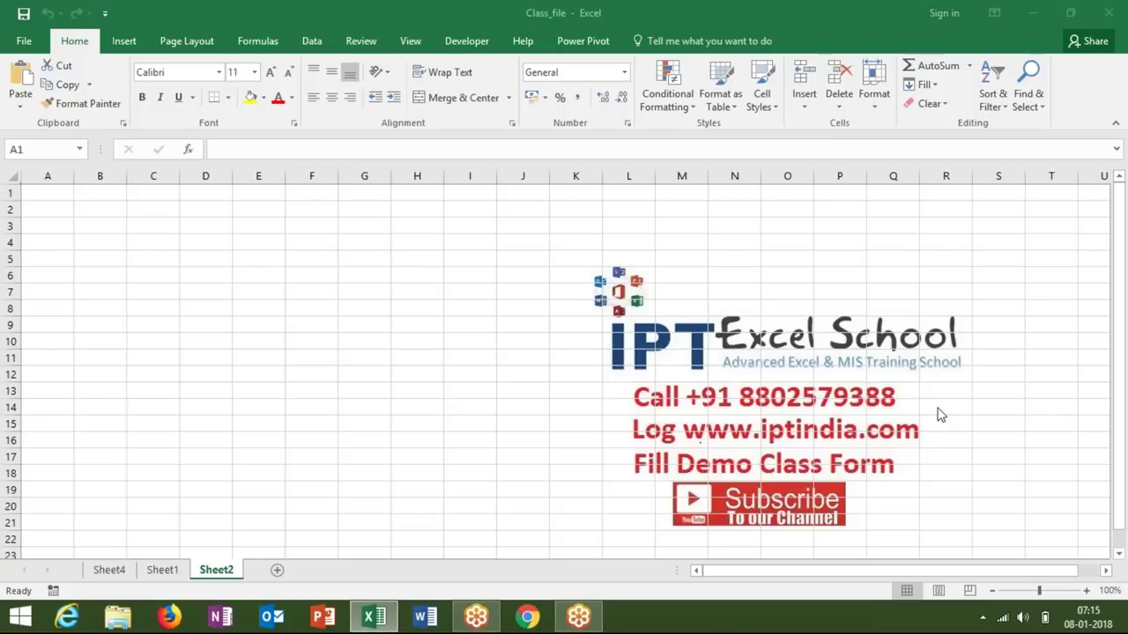
Rename Sheet1 to 'Data' and Sheet2 to 'Form'
left_click(180, 573)
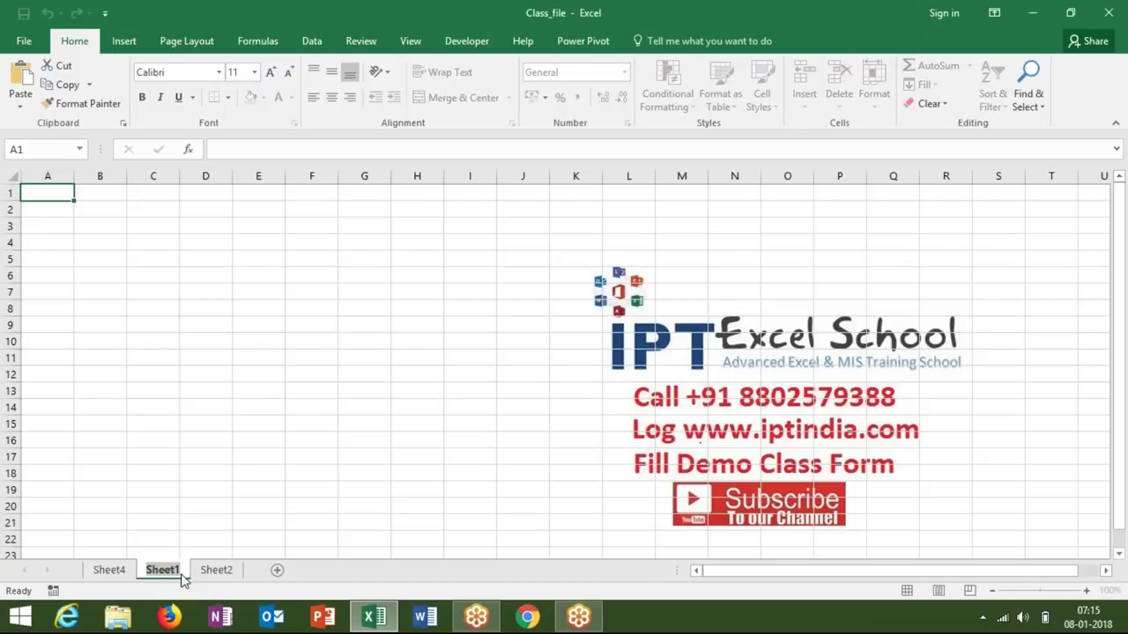
key("BackSpace")
type("Data")
double_click(206, 571)
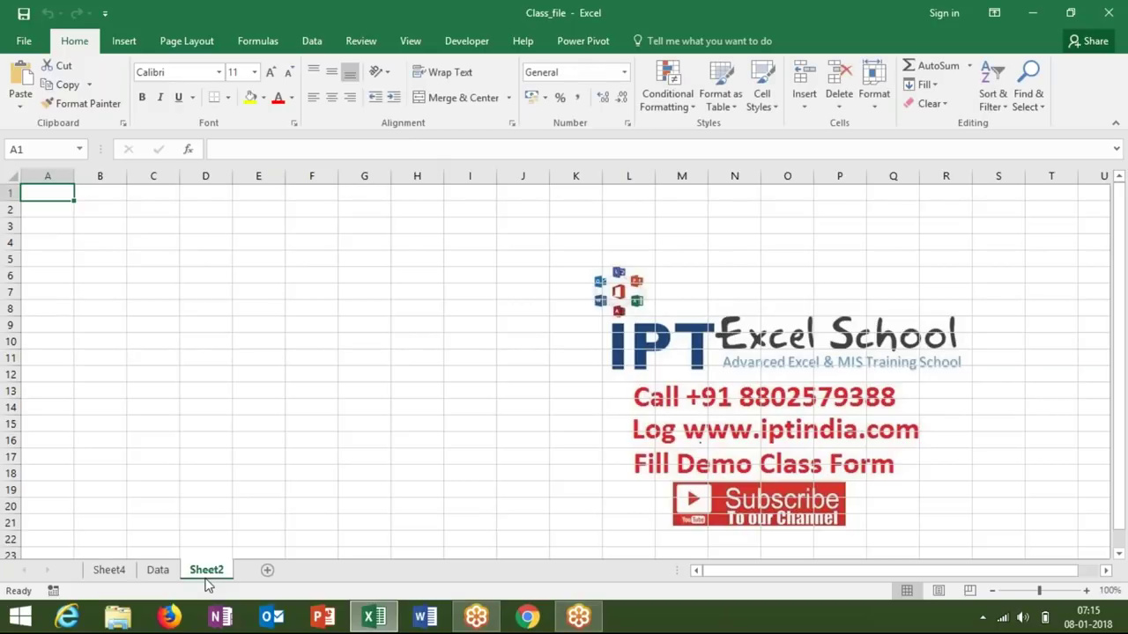
type("Form")
left_click(197, 423)
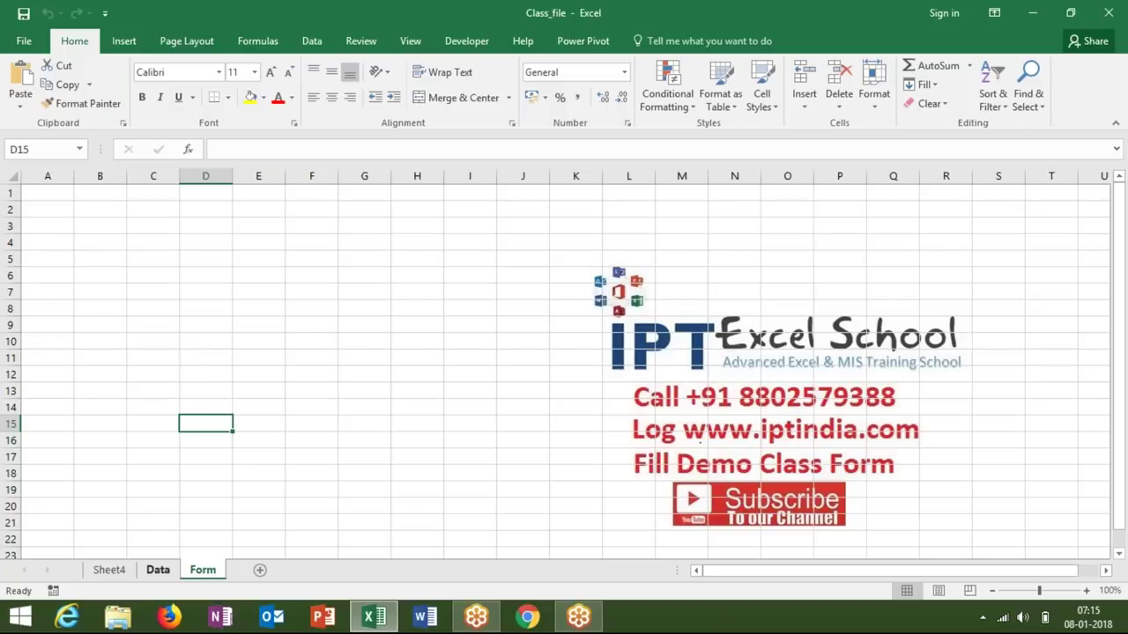
On the Data sheet, enter headers Sr, Date and Time in A1:C1
left_click(158, 570)
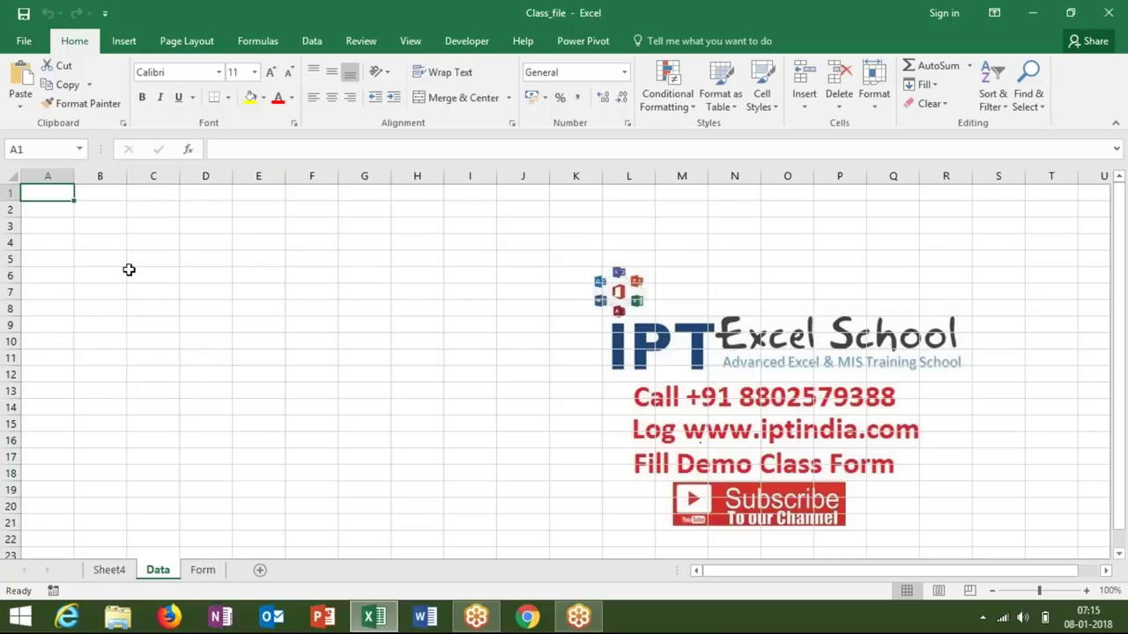
type("Srq")
key("BackSpace")
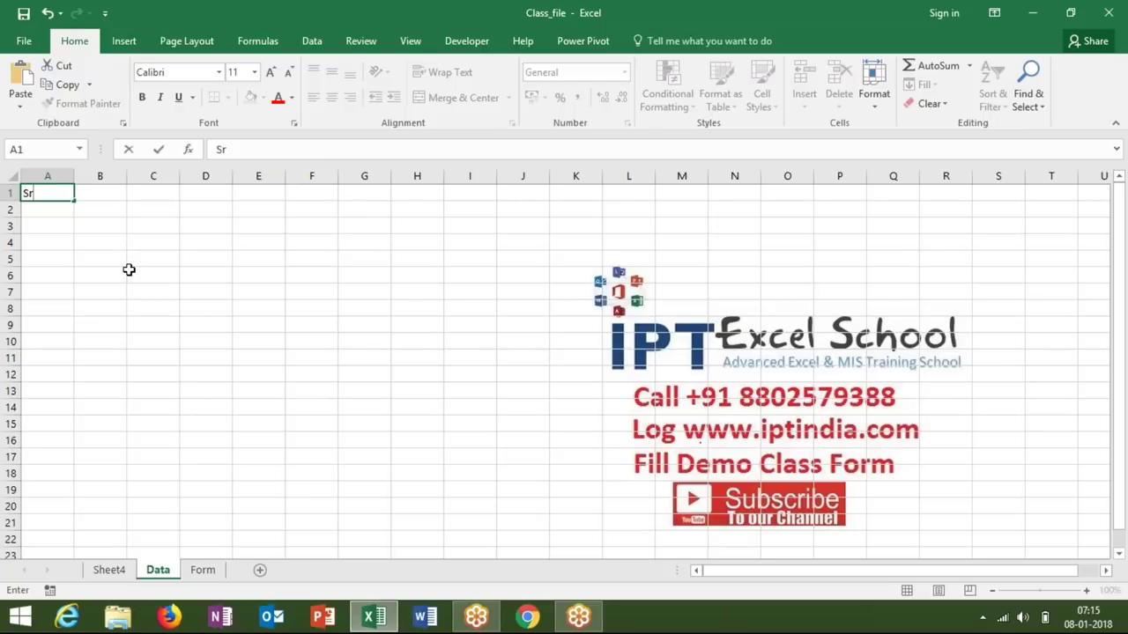
key("Tab")
type("Date")
key("Tab")
type("Time")
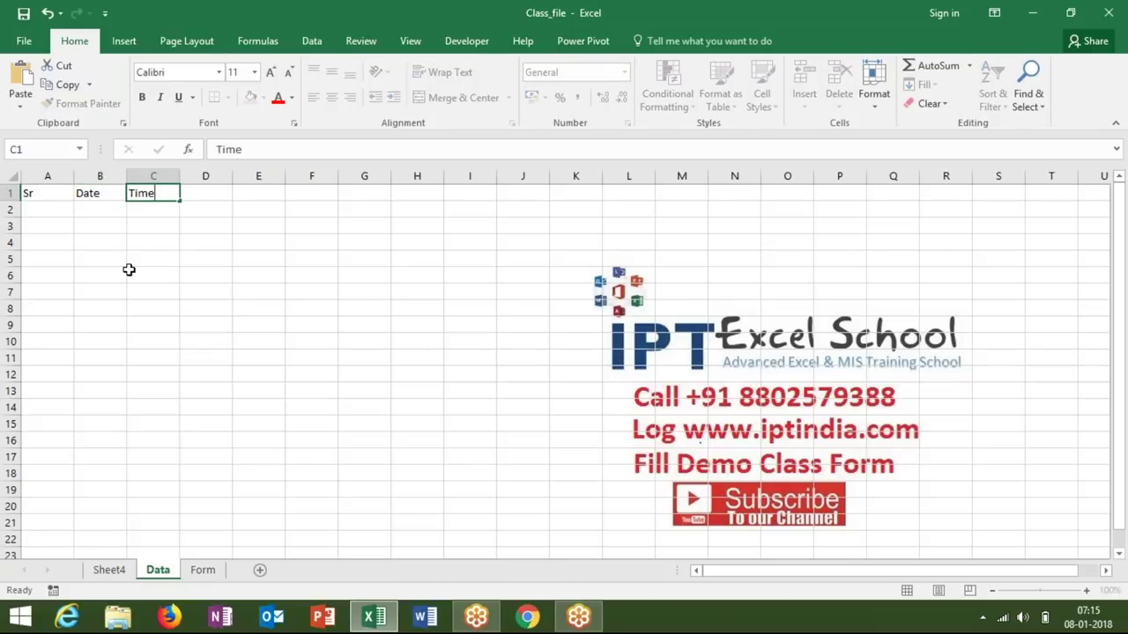
key("Tab")
Add the remaining headers Name, City and Amt. in D1:F1
type("Name")
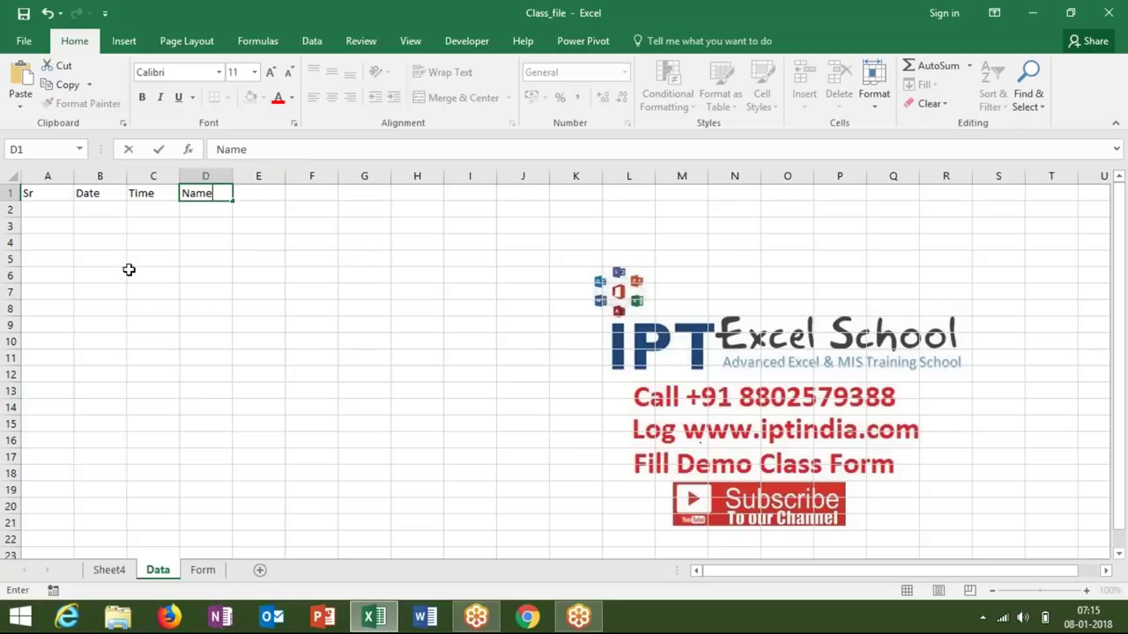
key("Tab")
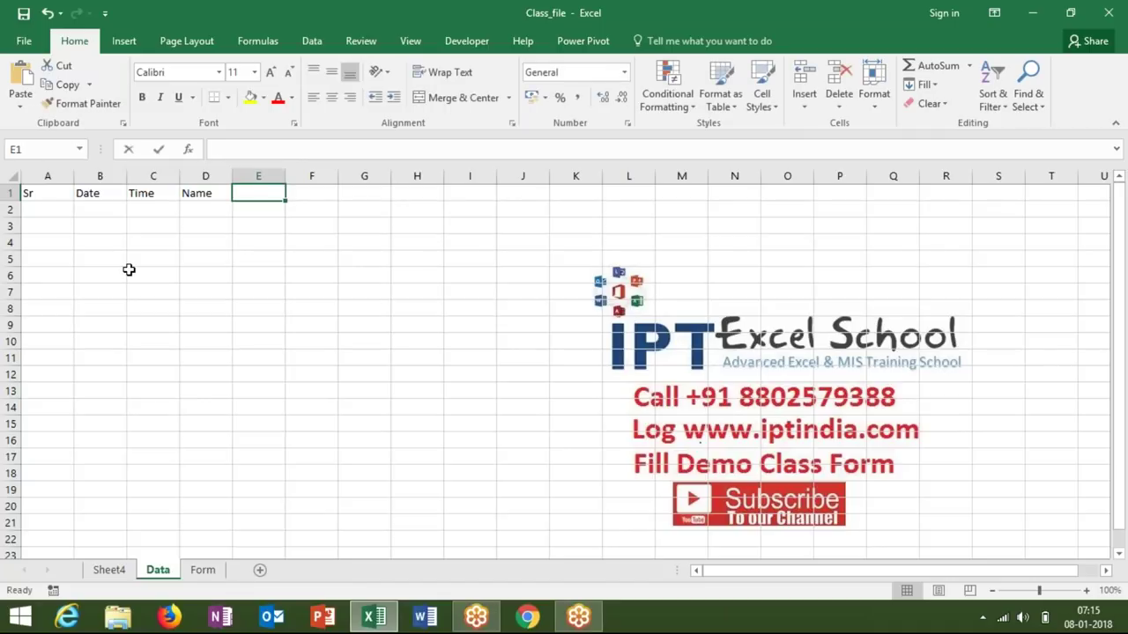
type("Roll")
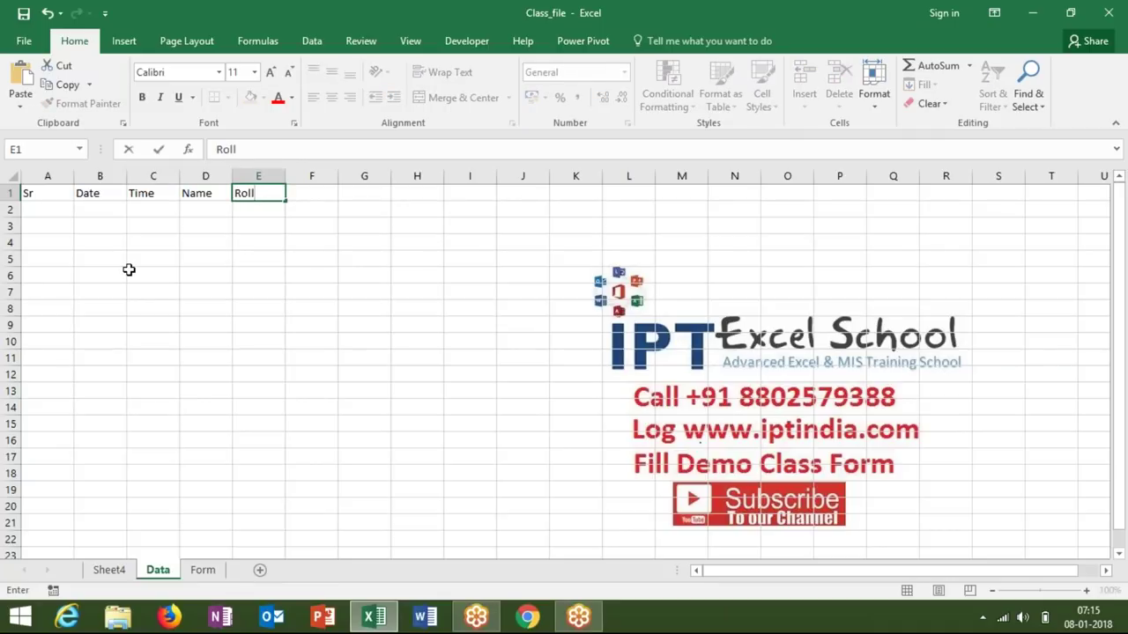
key("BackSpace")
key("BackSpace")
key("BackSpace")
key("BackSpace")
type("City")
key("Tab")
type("Mach")
key("BackSpace")
key("BackSpace")
key("BackSpace")
key("BackSpace")
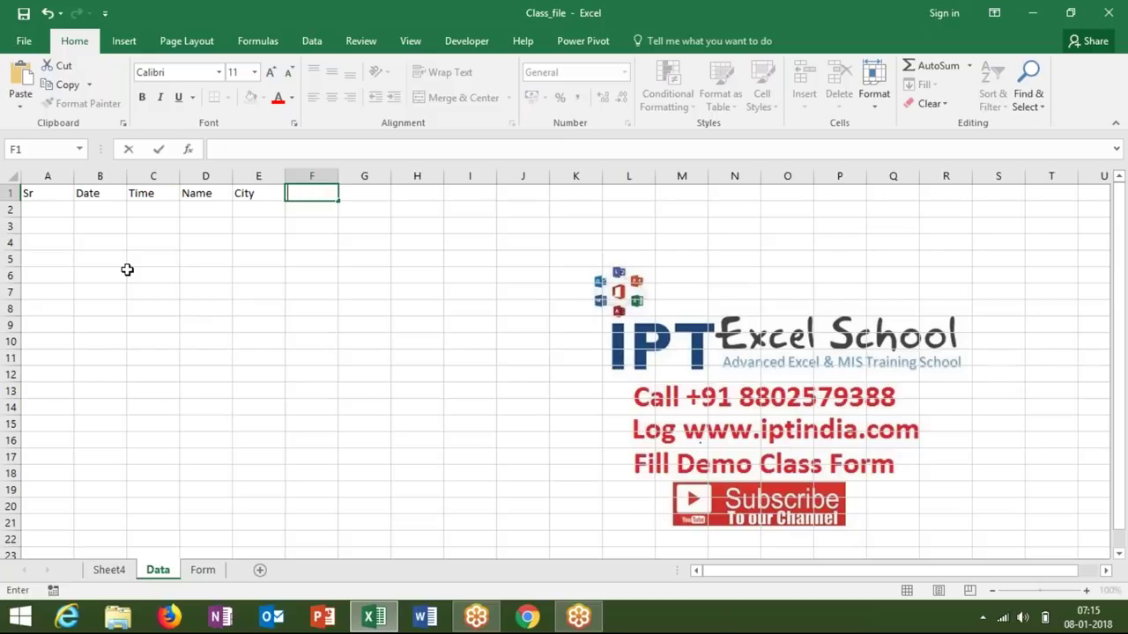
type("Amt.")
left_click(161, 279)
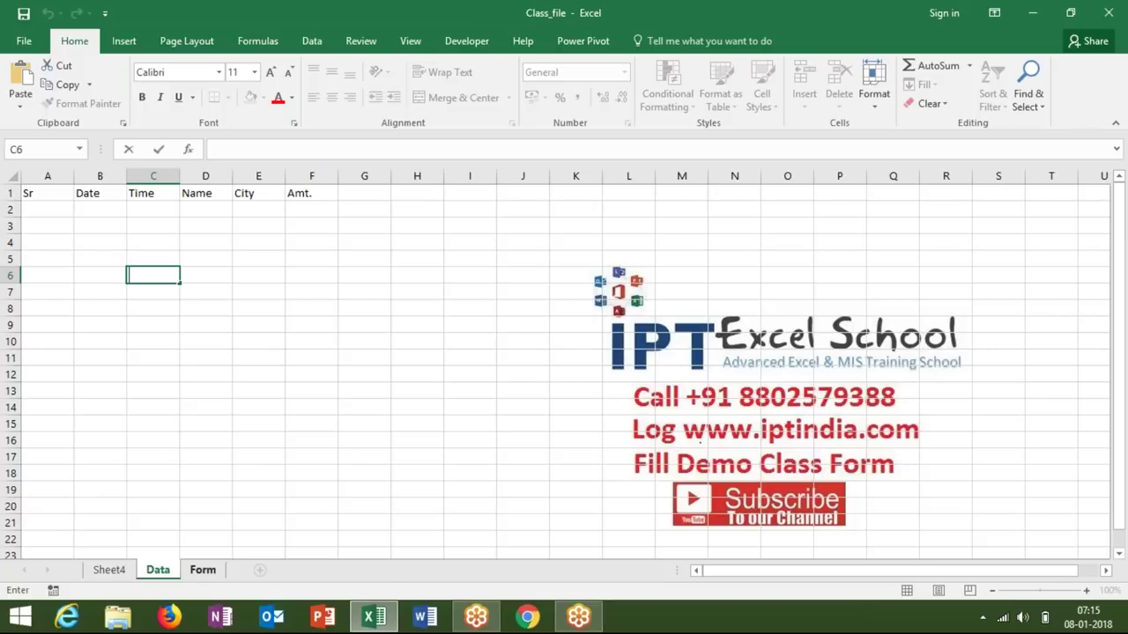
On the Form sheet, enter labels Name, City and Amt in A2, A4 and A7
key("ctrl+Page_Down")
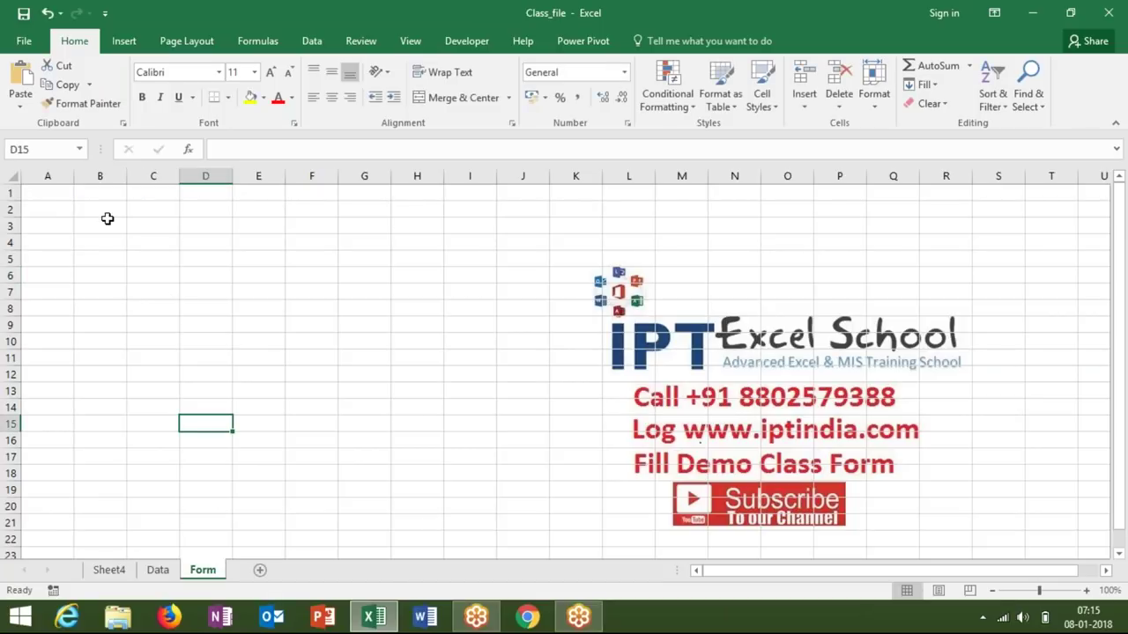
left_click(49, 208)
type("Name")
left_click(49, 246)
type("City")
key("Return")
key("Return")
key("Return")
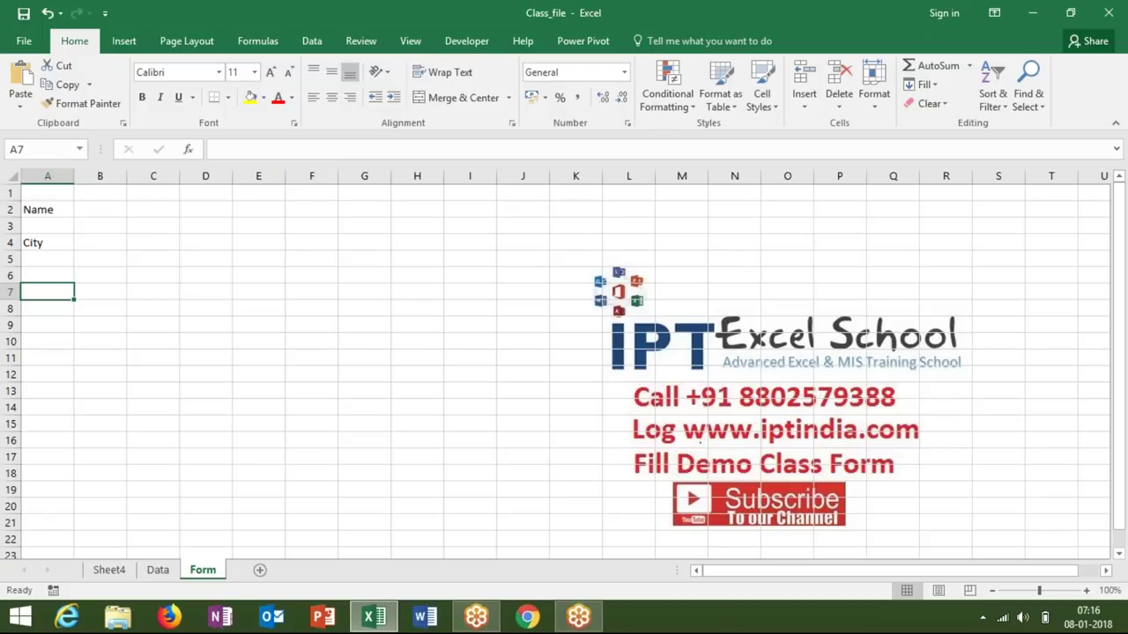
type("Amt")
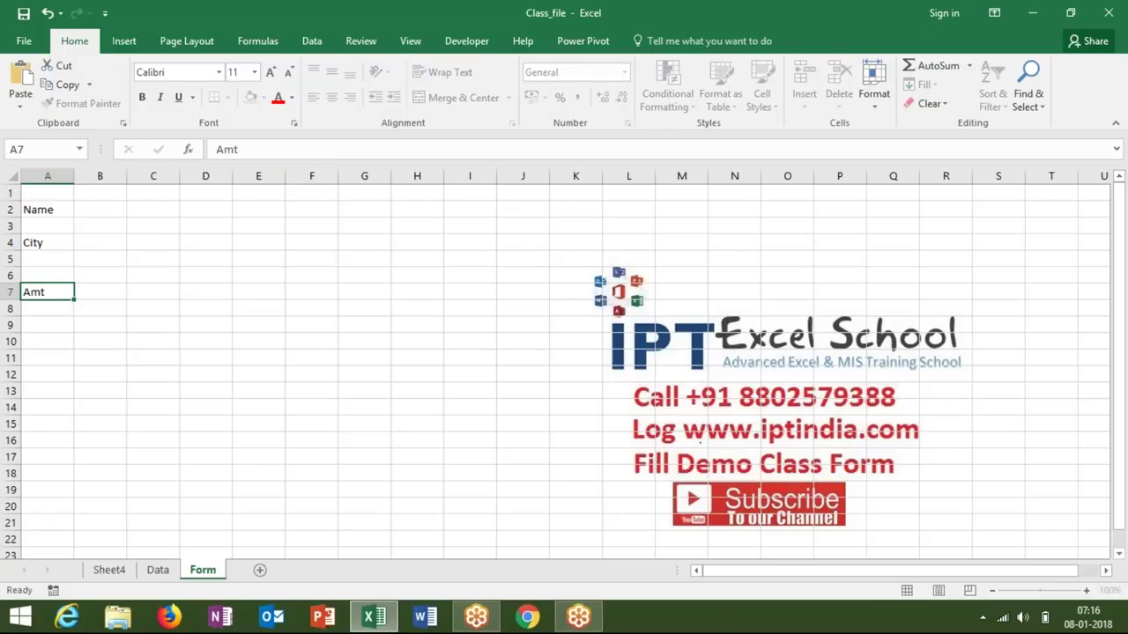
key("Return")
Widen column B and fill entry cells B2, B4 and B7 yellow
left_click_drag(127, 177, 187, 180)
left_click(130, 209)
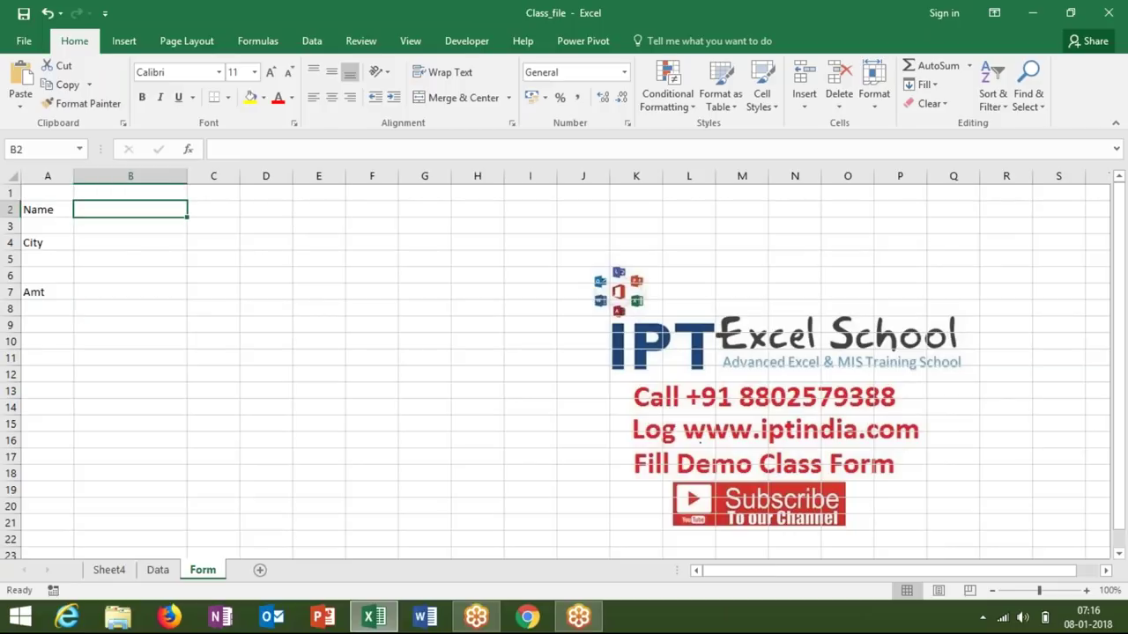
left_click(148, 240, "ctrl")
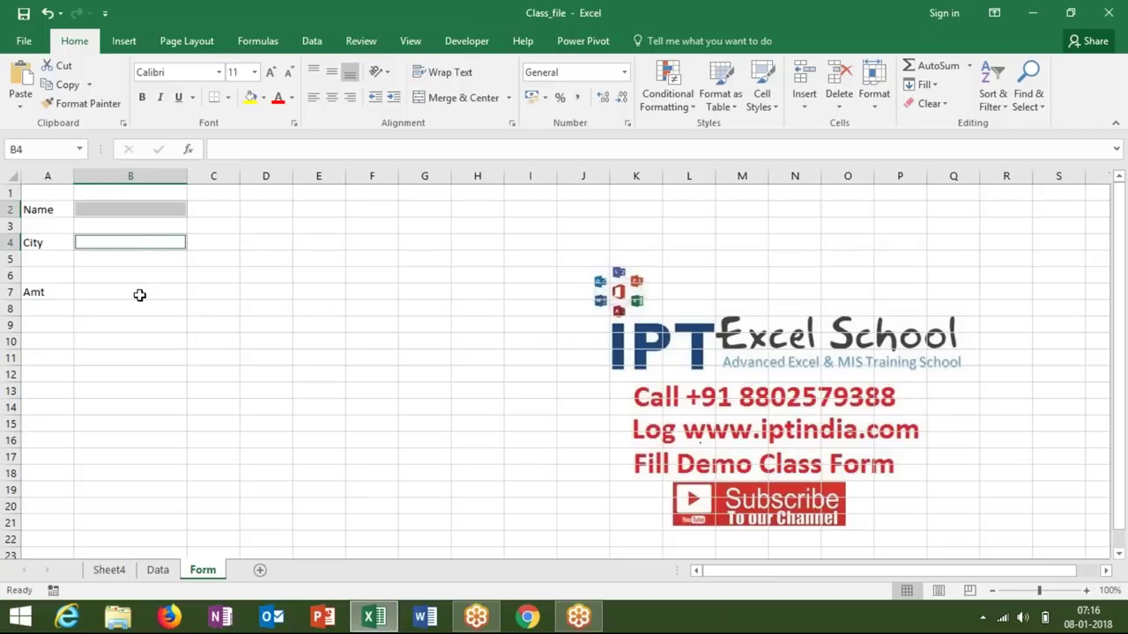
left_click(139, 295, "ctrl")
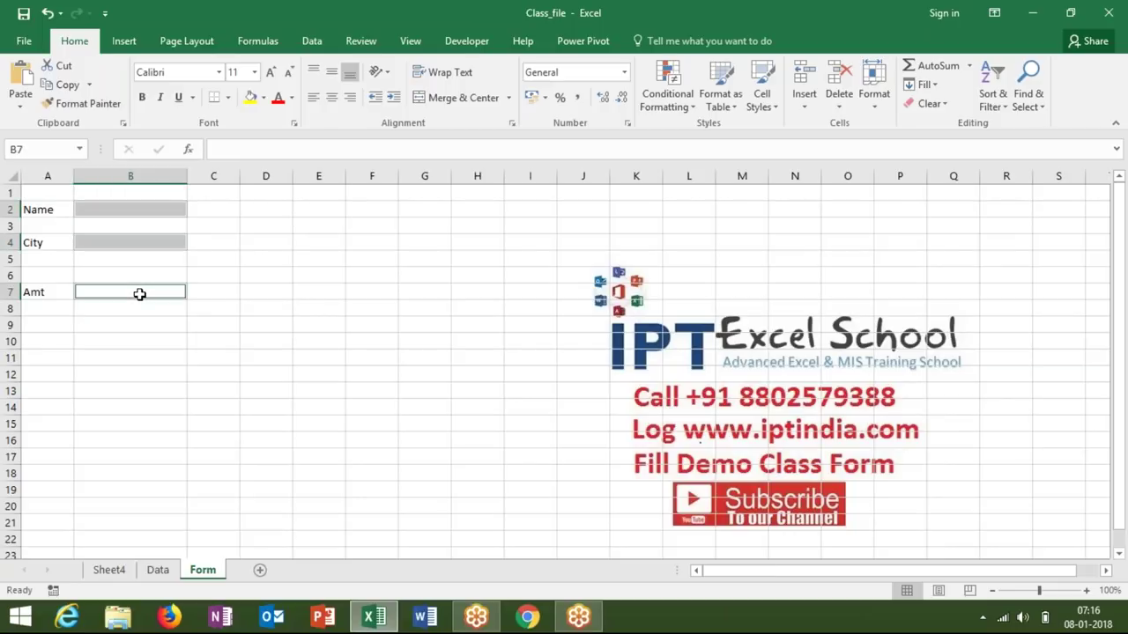
left_click(250, 97)
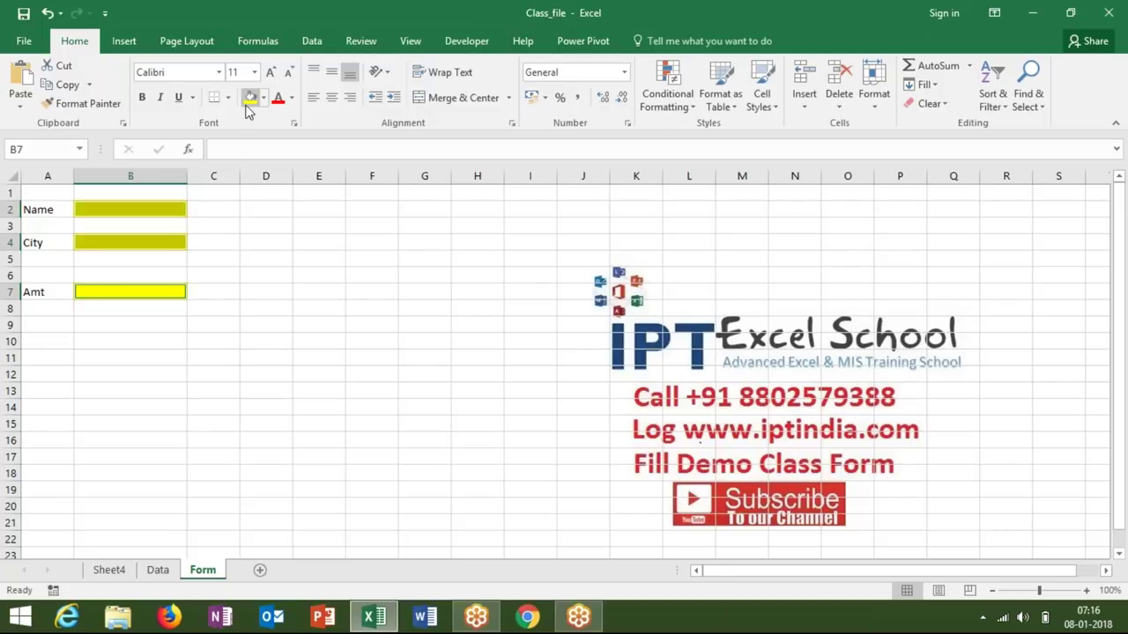
left_click(306, 341)
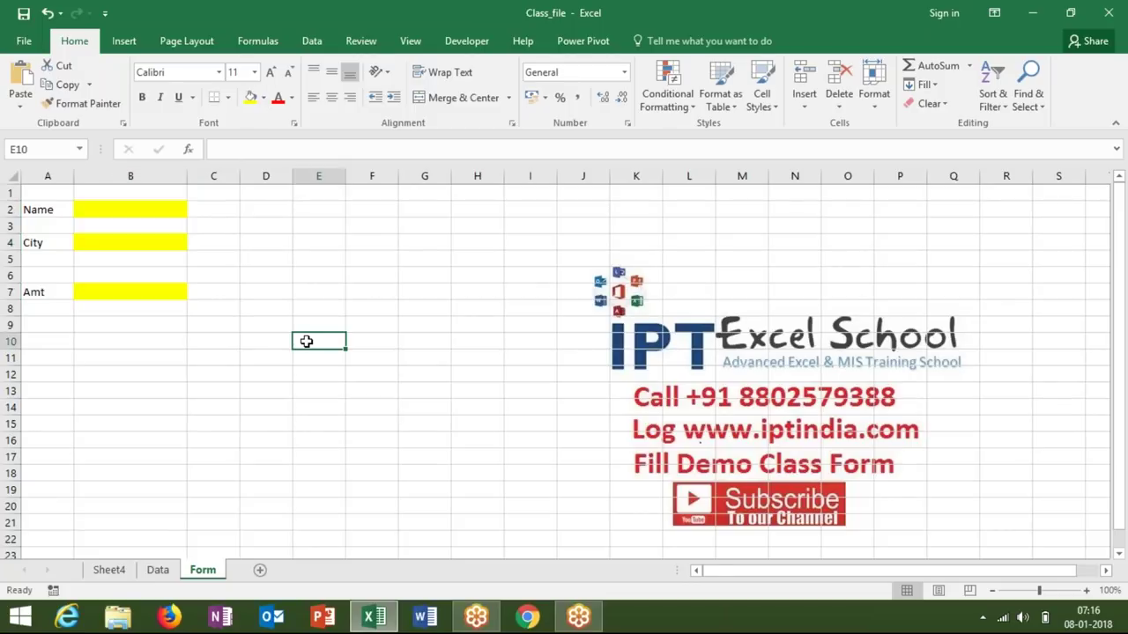
Inspect the Form layout and the Data sheet's Sr column, ending back on Form
left_click(226, 335)
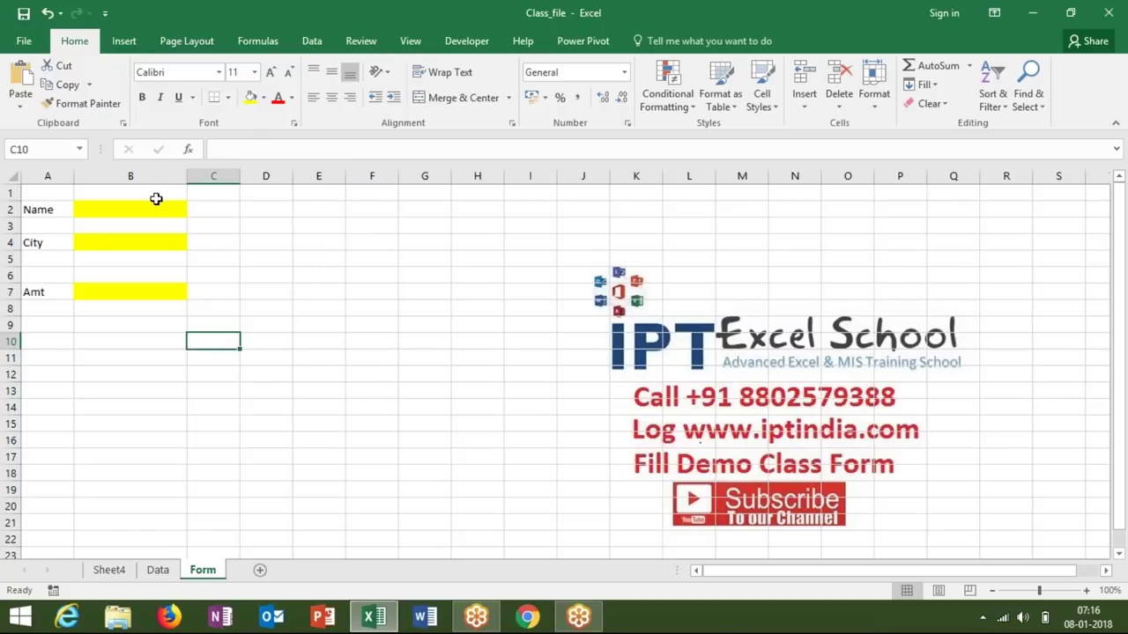
left_click(156, 196)
left_click(157, 246)
left_click_drag(163, 267, 201, 308)
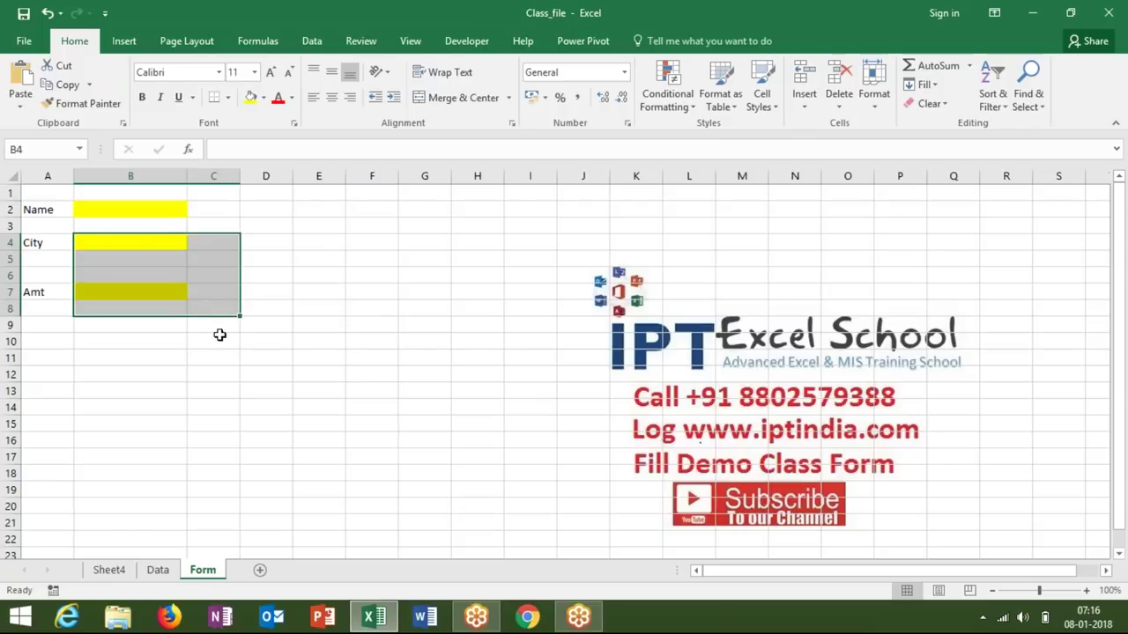
left_click(219, 335)
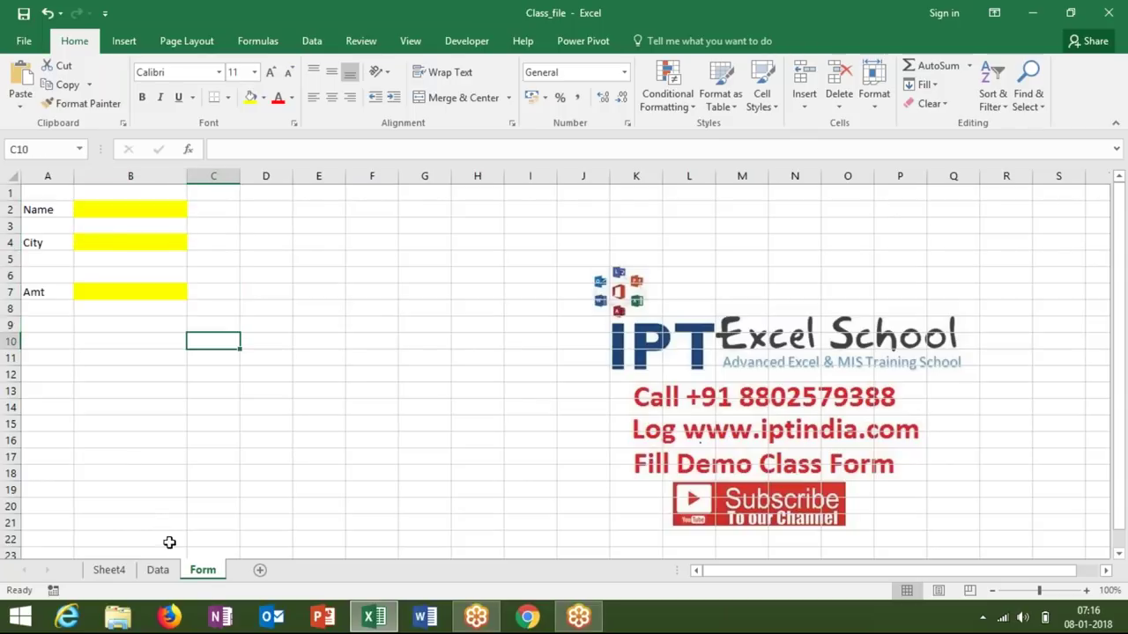
left_click(157, 571)
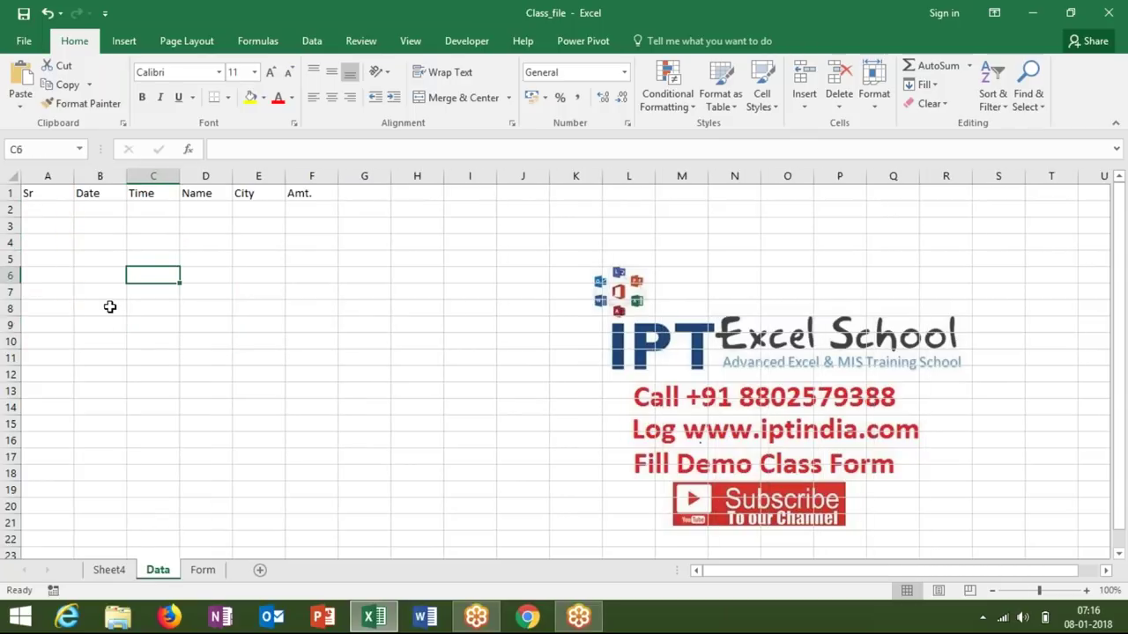
left_click_drag(56, 204, 47, 309)
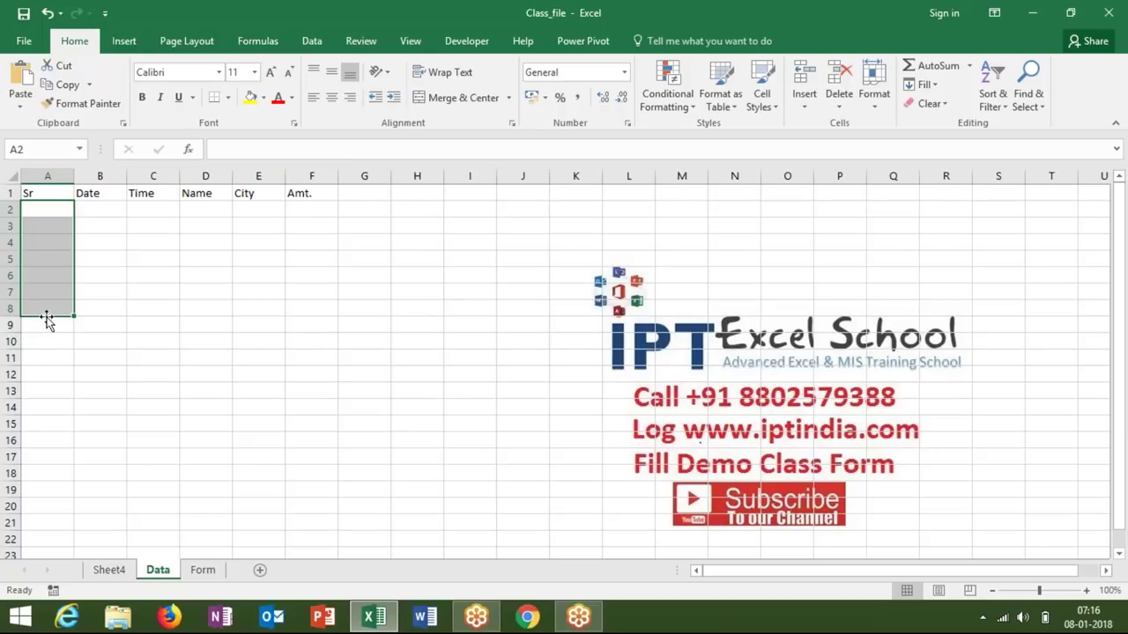
left_click(204, 571)
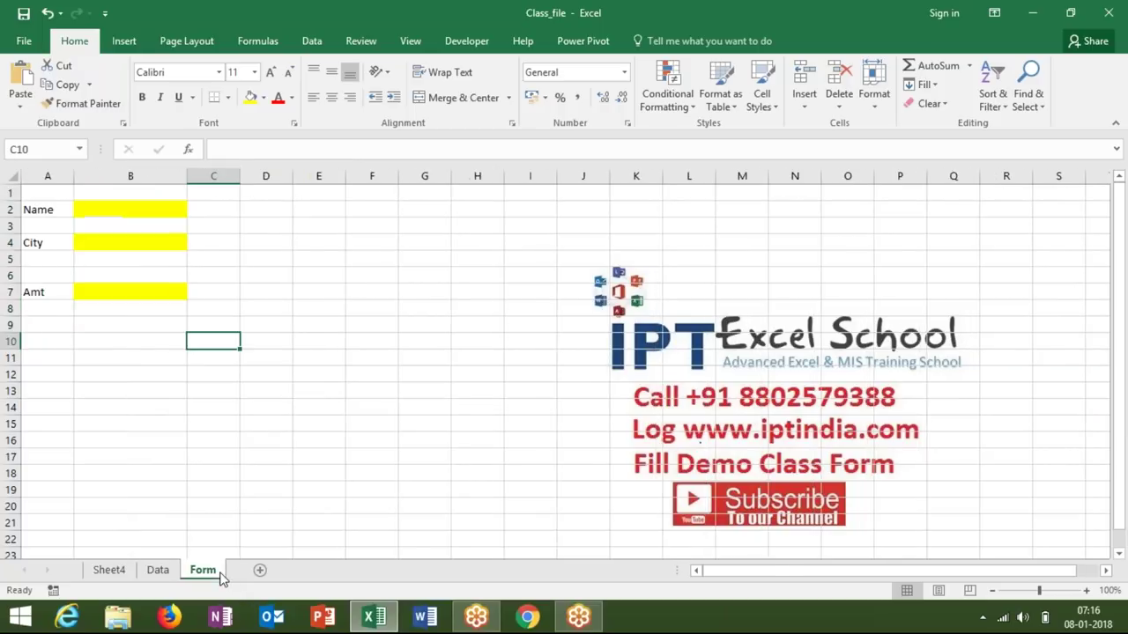
Open the Visual Basic editor from the Developer tab with Module2's code maximized
left_click(466, 40)
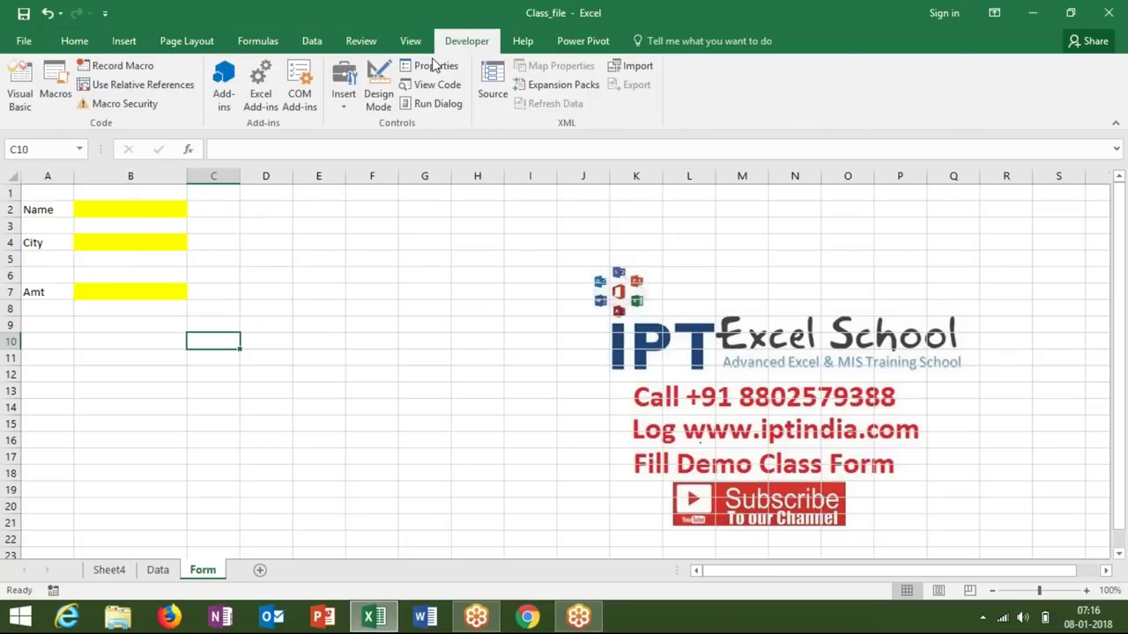
left_click(242, 244)
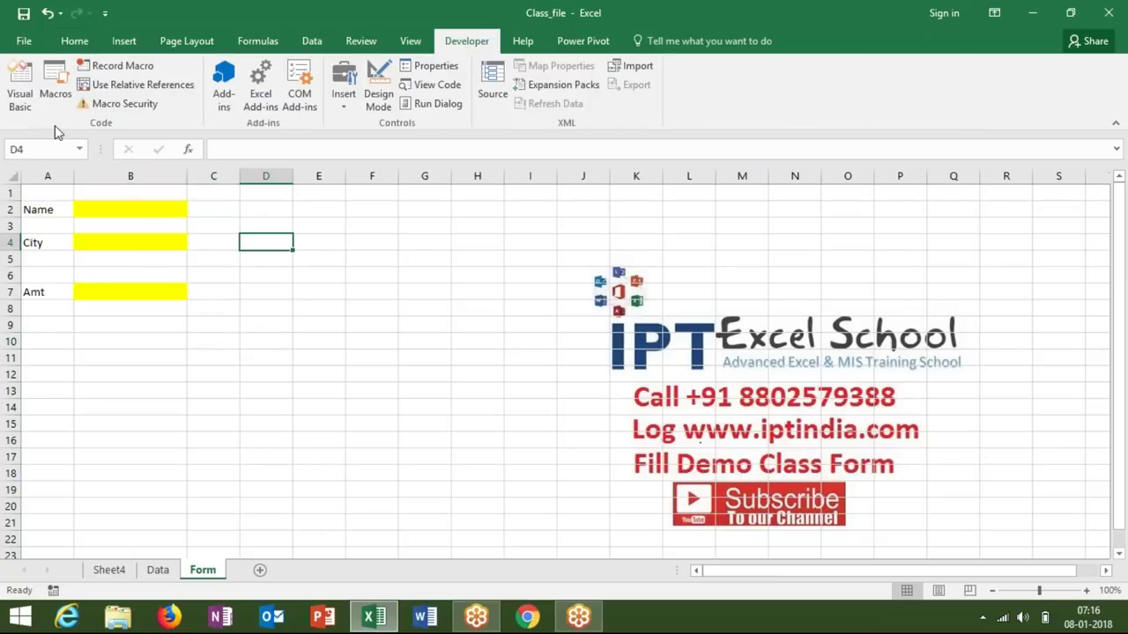
left_click(20, 88)
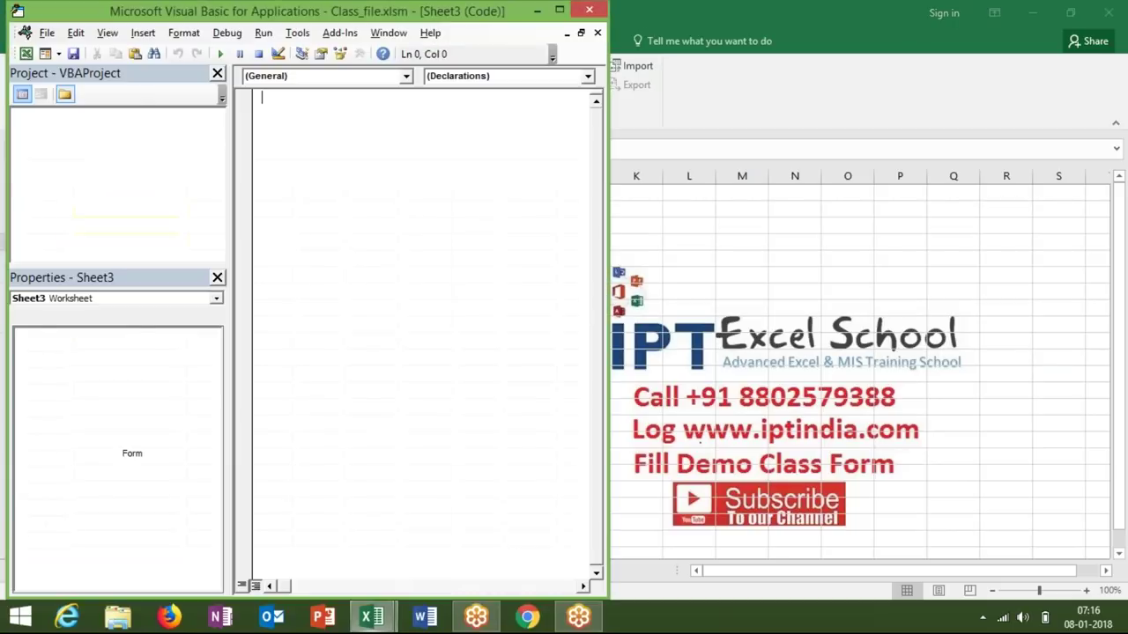
left_click(99, 220)
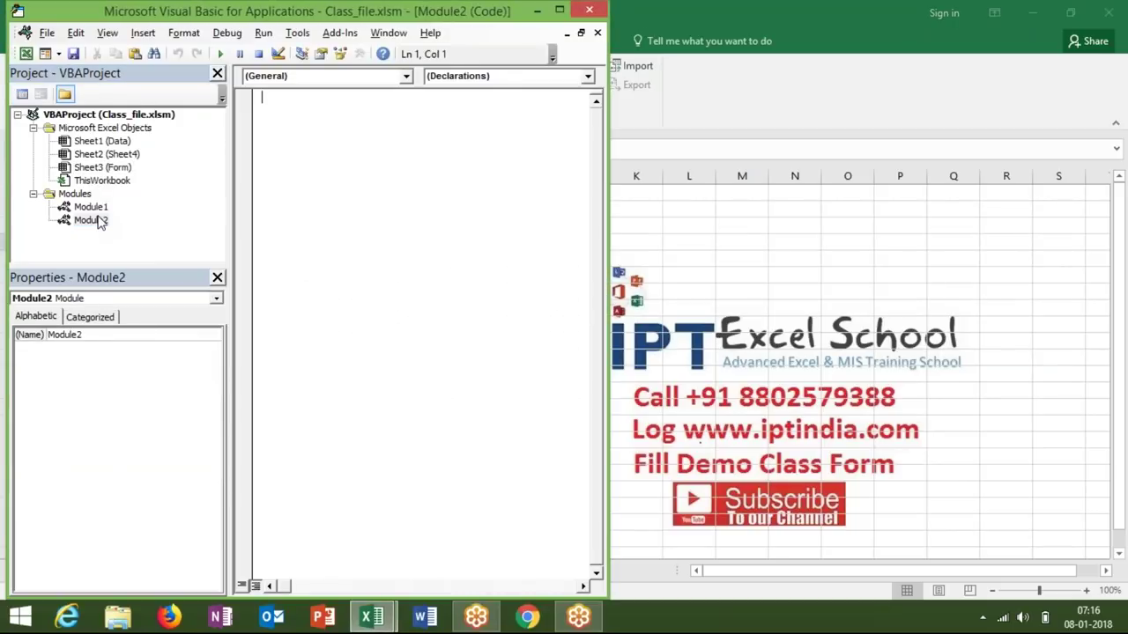
double_click(93, 207)
double_click(95, 220)
left_click(560, 11)
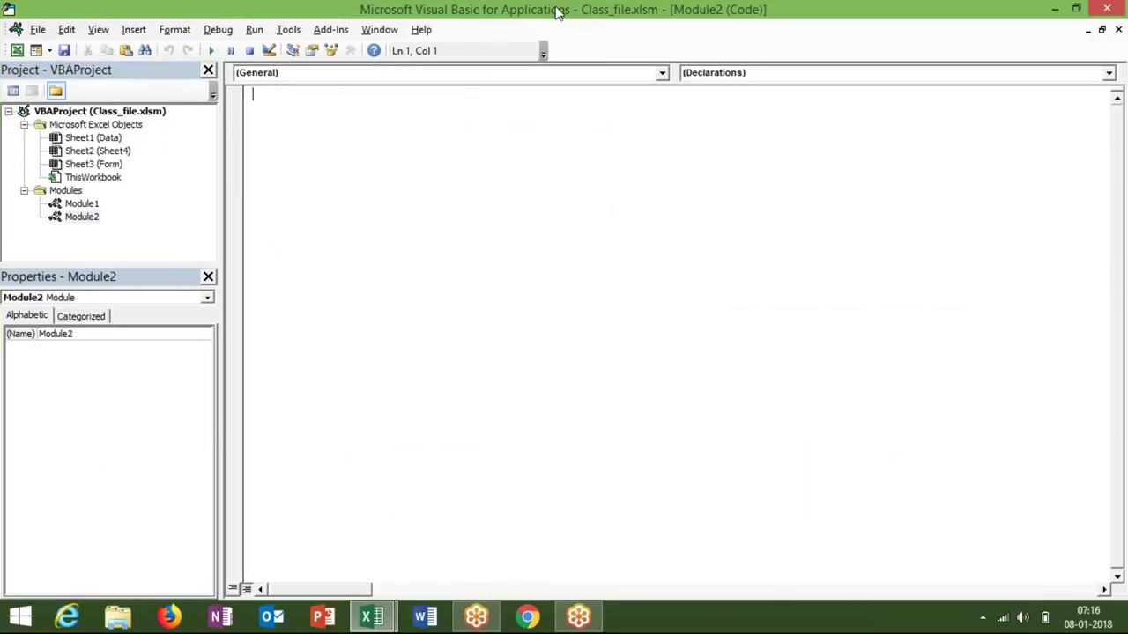
Write an empty Sub Send() procedure in Module2 and return to Excel with Alt+F11
type("Sun")
key("BackSpace")
type("b Send())")
key("BackSpace")
key("Return")
key("Return")
key("Return")
key("Return")
key("Return")
key("Up")
key("alt+F11")
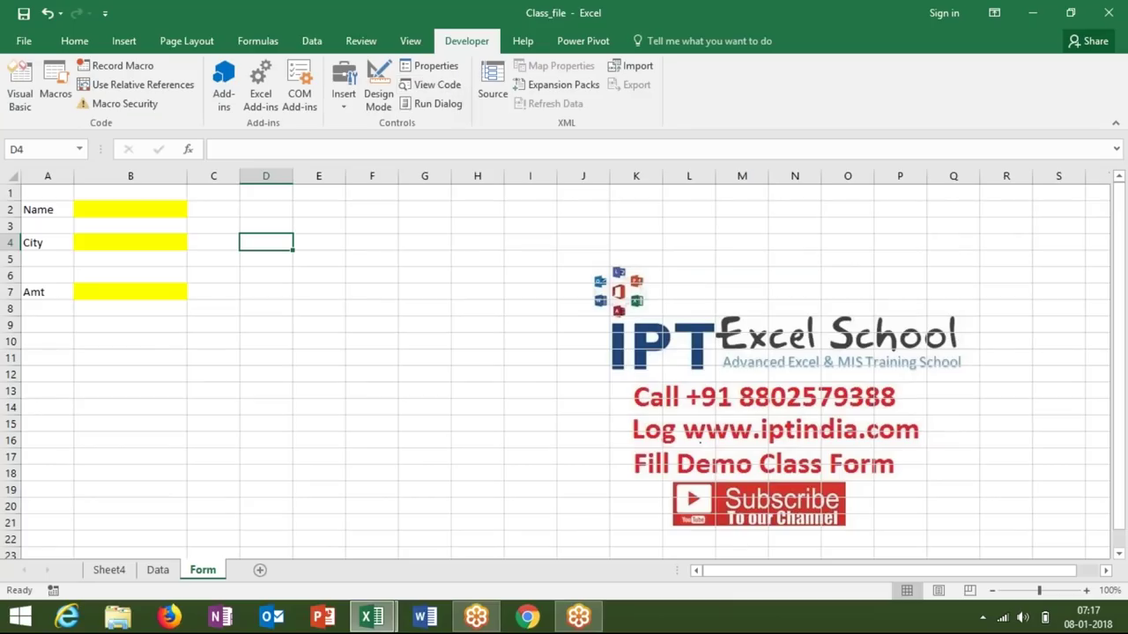
Look over the Data sheet's headers and Sr column, briefly checking the Form sheet
left_click(156, 573)
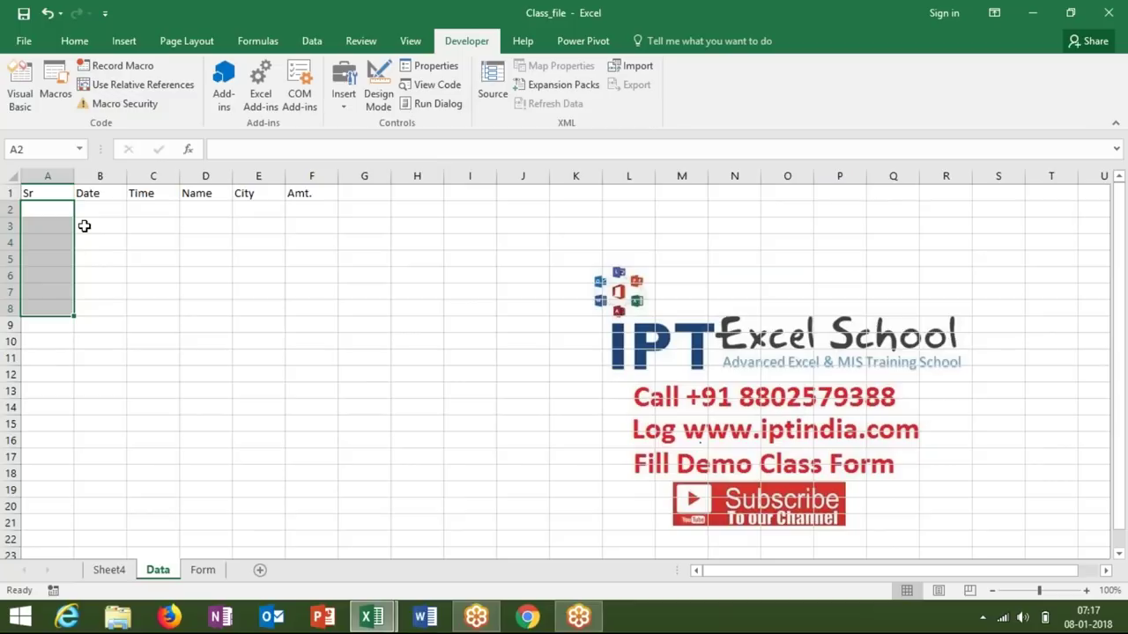
left_click_drag(44, 210, 141, 212)
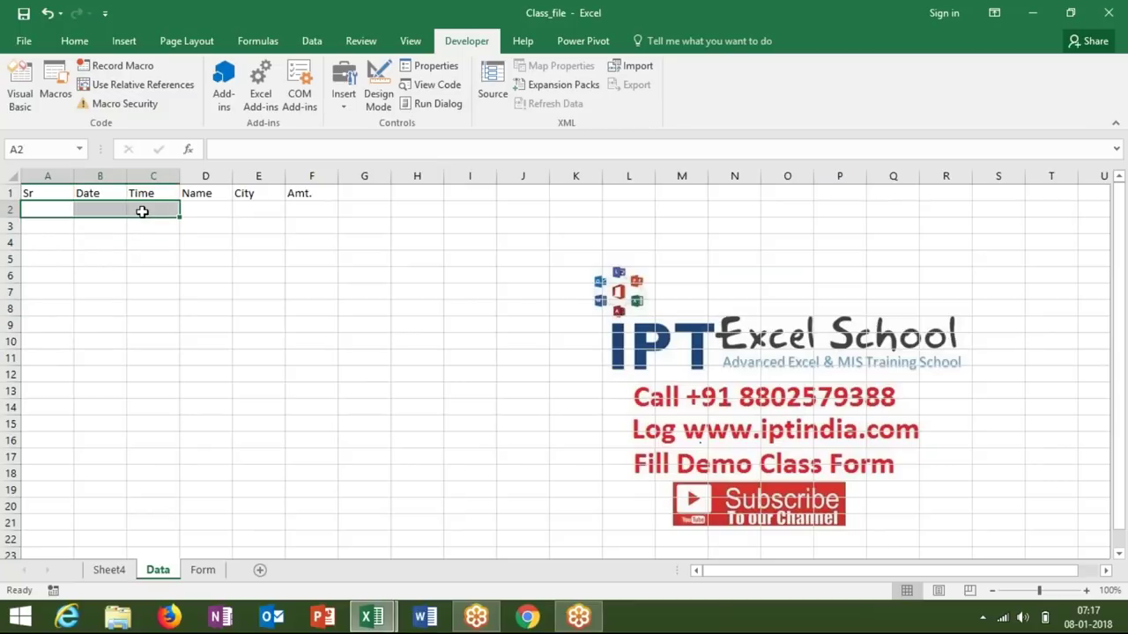
left_click(204, 573)
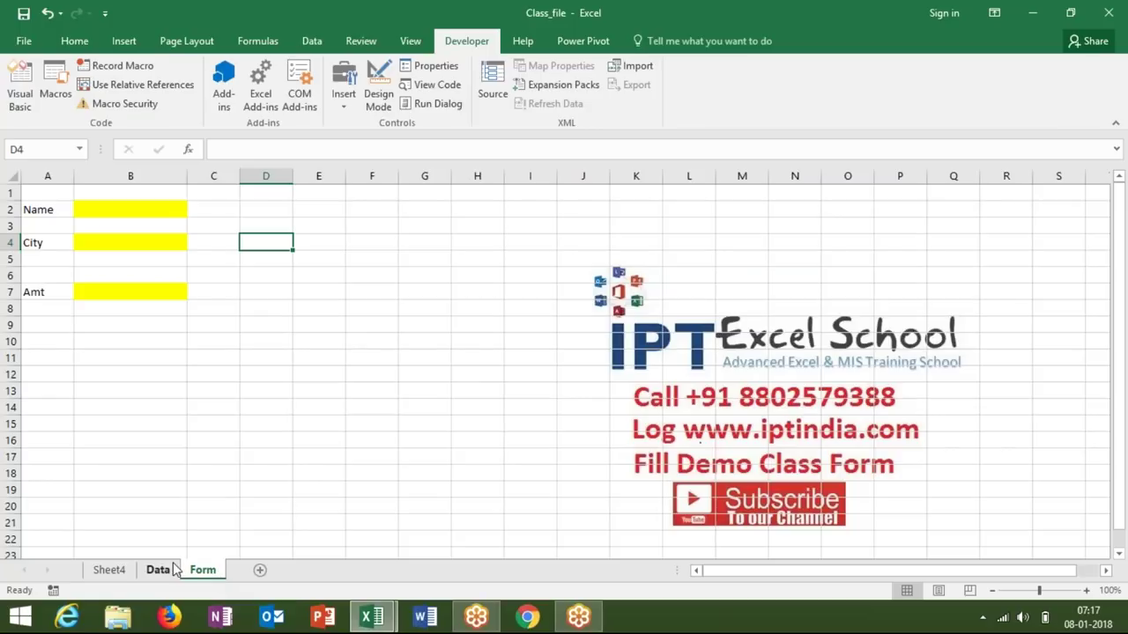
left_click(174, 571)
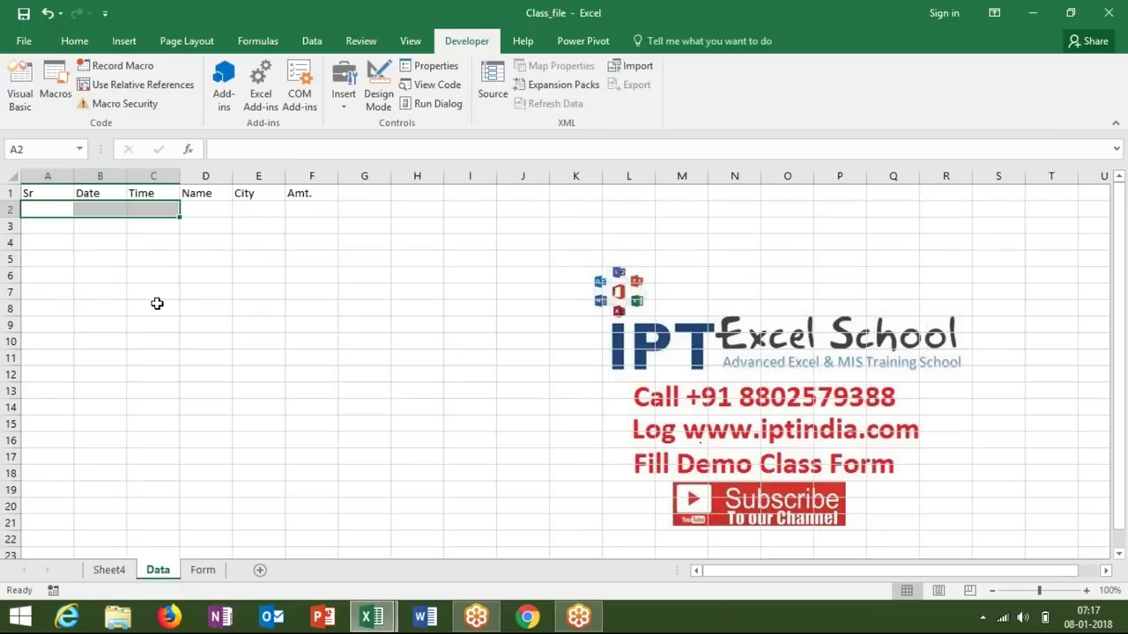
left_click(63, 213)
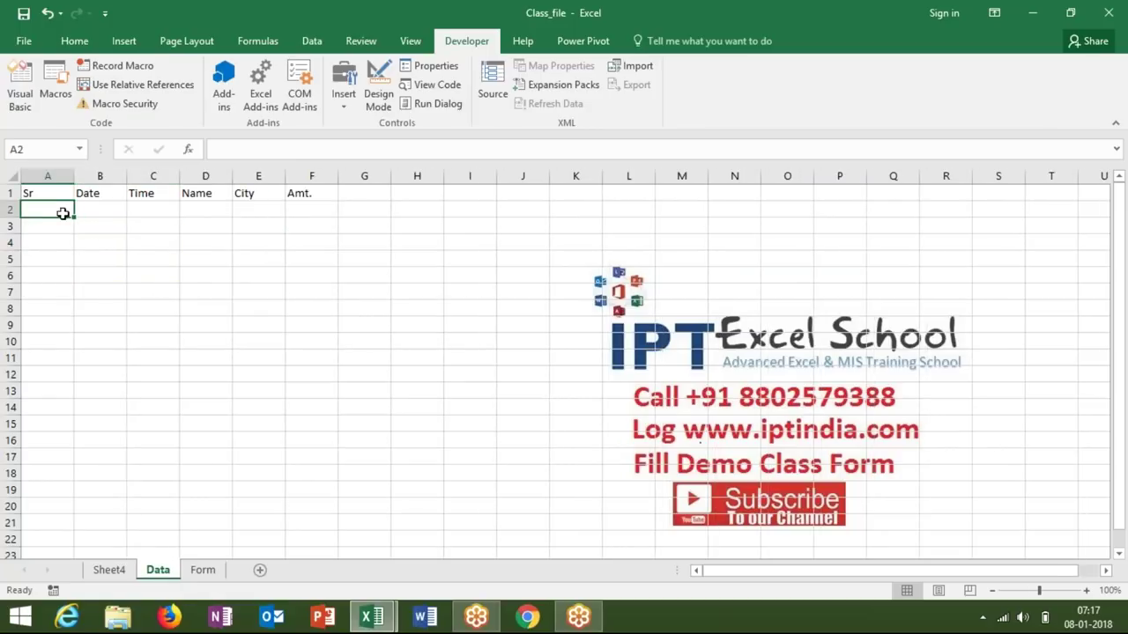
left_click(48, 176)
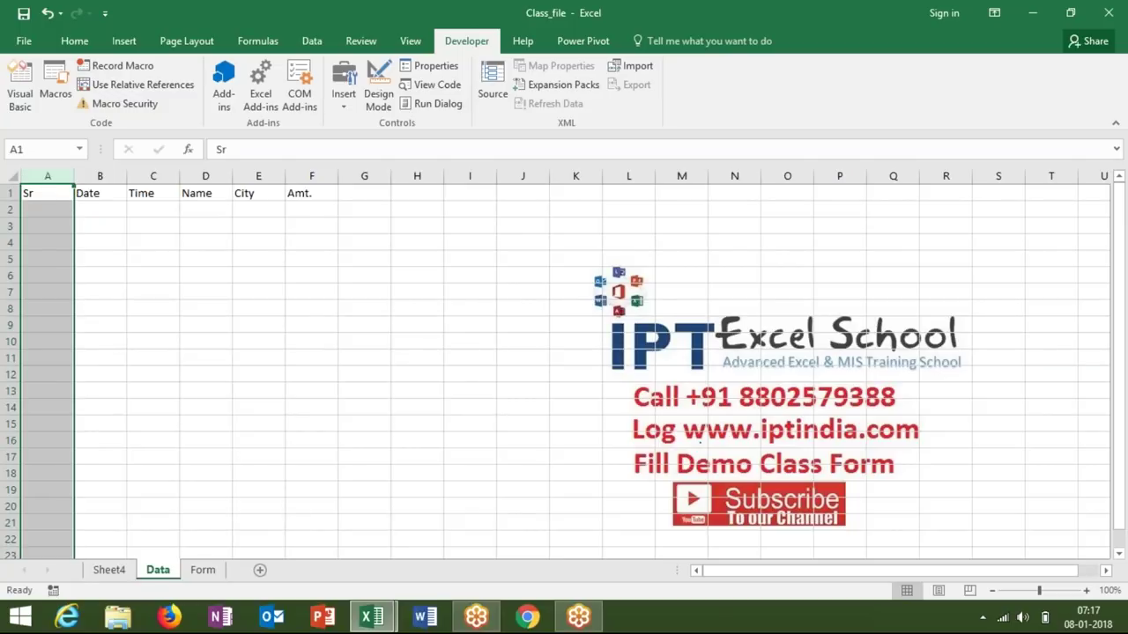
Start and discard an s=ma line in Send, then select cell E7 on Data
key("alt+F11")
key("Up")
key("Up")
key("Up")
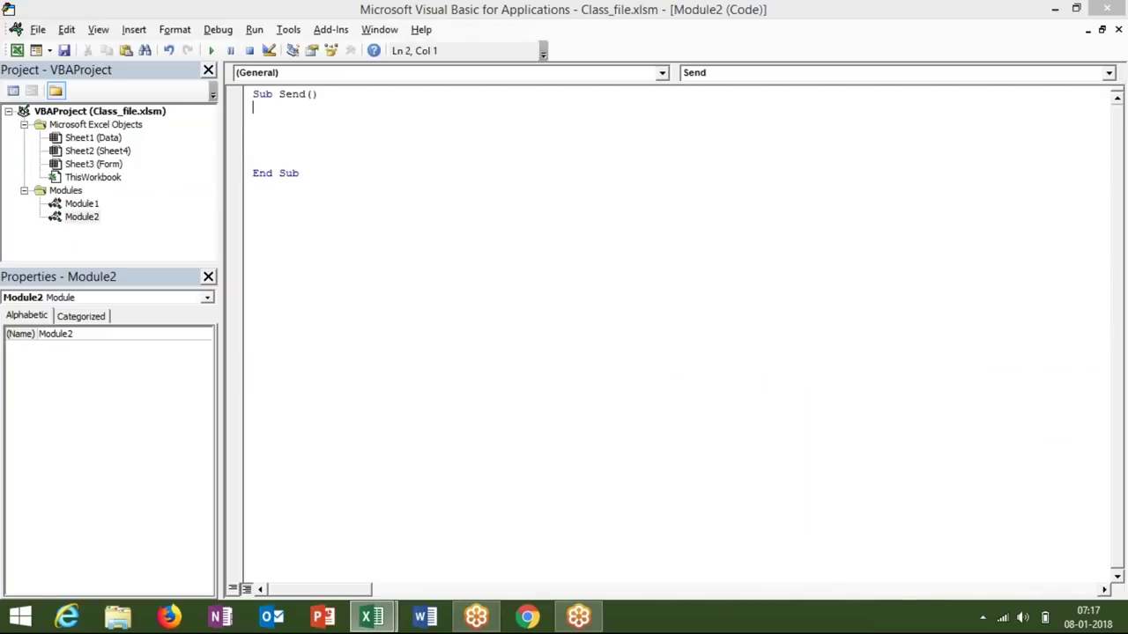
type("s=")
type("ma")
key("BackSpace")
key("BackSpace")
key("BackSpace")
key("BackSpace")
key("BackSpace")
key("alt+F11")
left_click(240, 290)
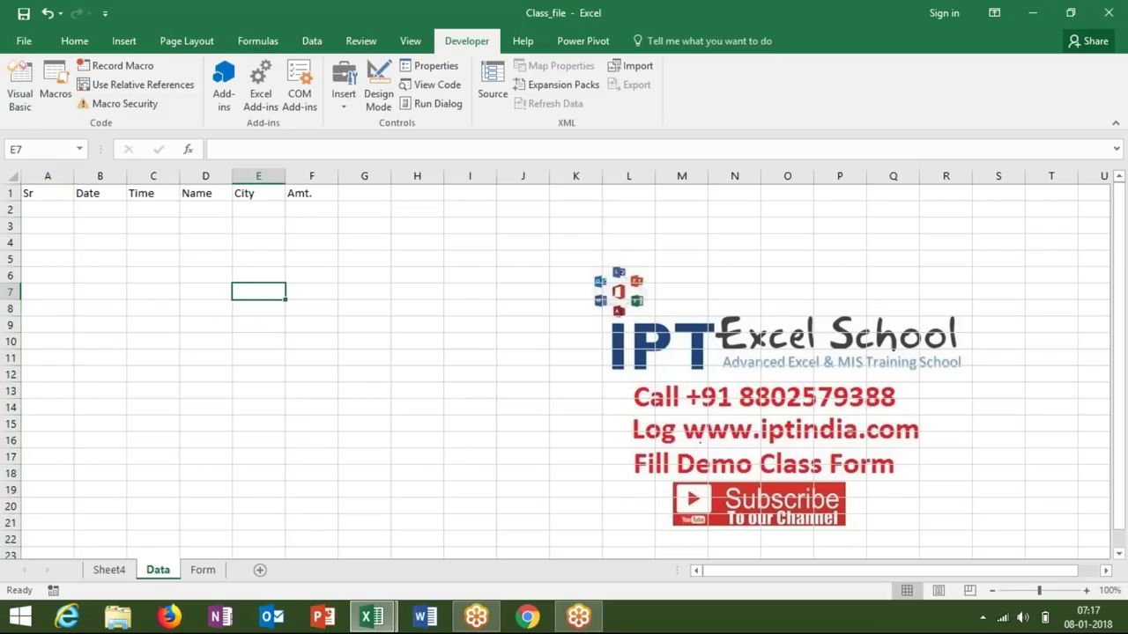
Enter the formula =MAX(A:A)+1 in cell E7
type("=name")
key("ctrl+Return")
key("Right")
left_click(245, 289)
type("=m")
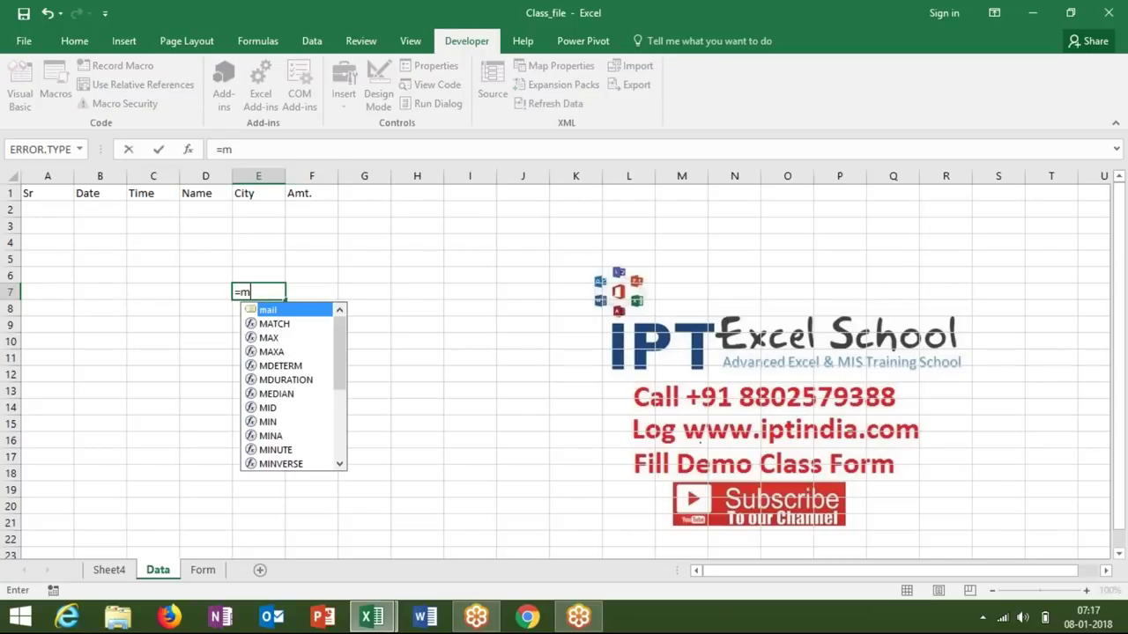
type("ax")
key("Tab")
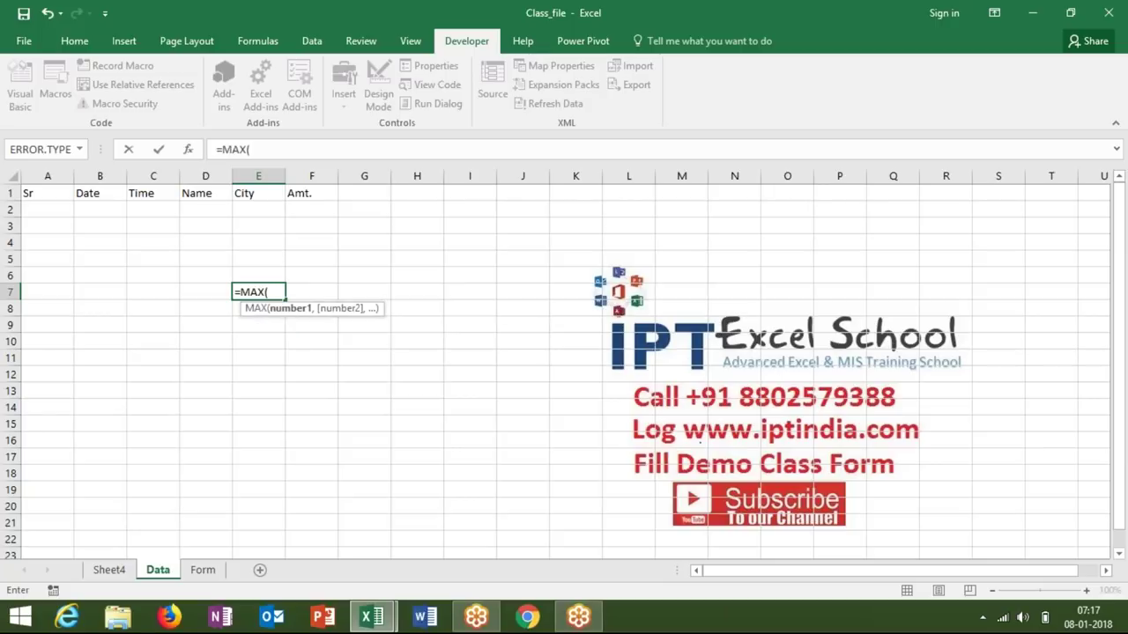
left_click(35, 193)
key("ctrl+space")
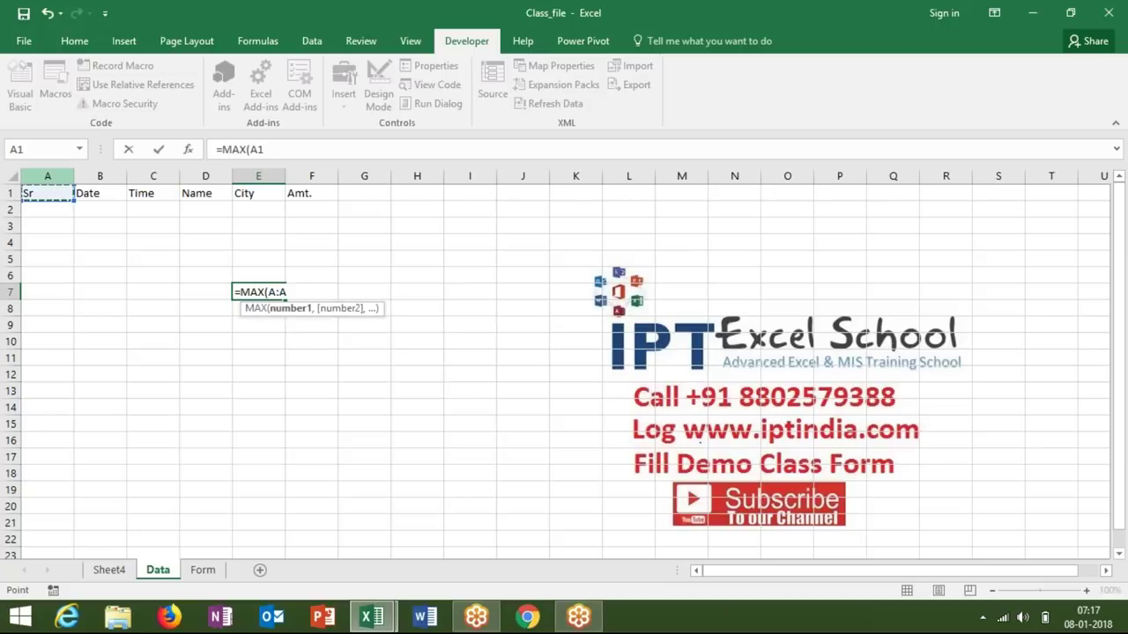
type(")")
key("ctrl+Return")
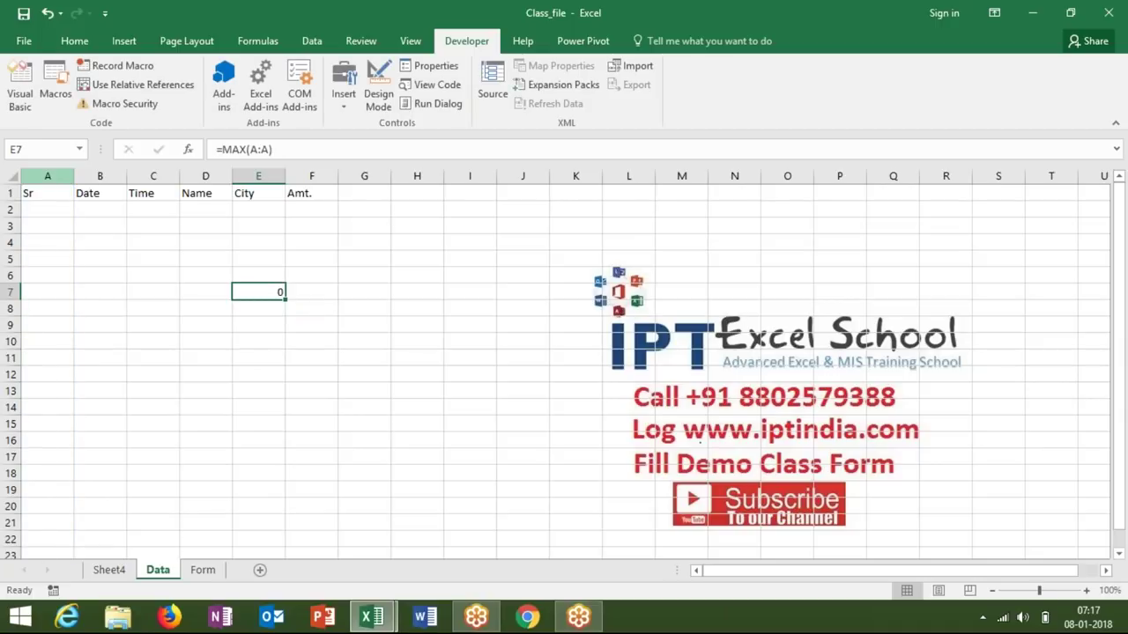
left_click(288, 149)
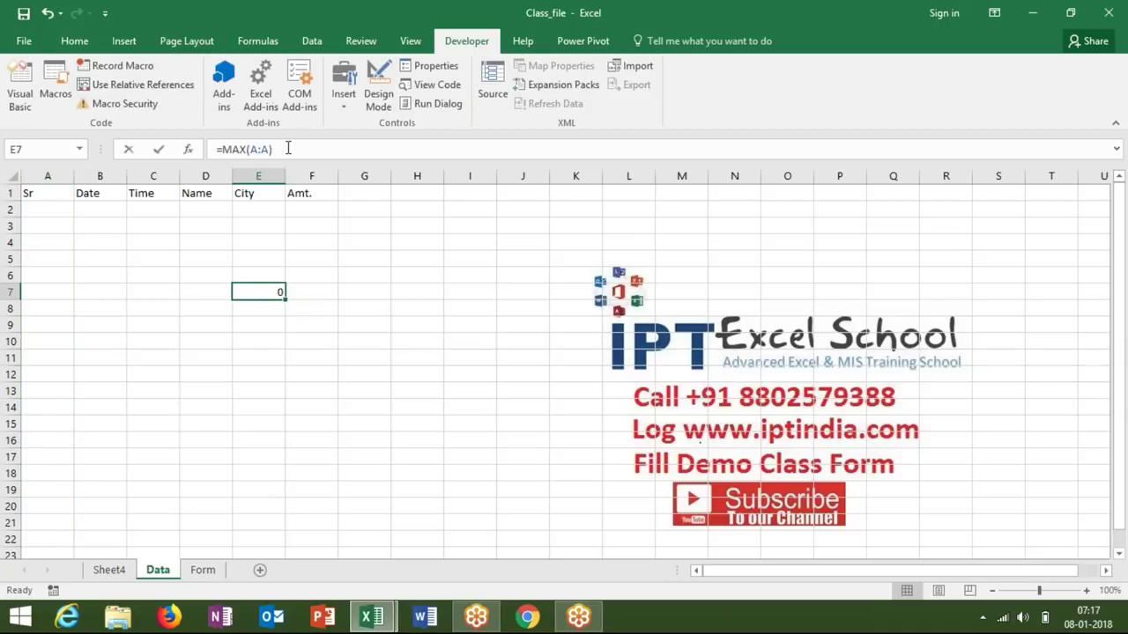
type("+1")
key("Return")
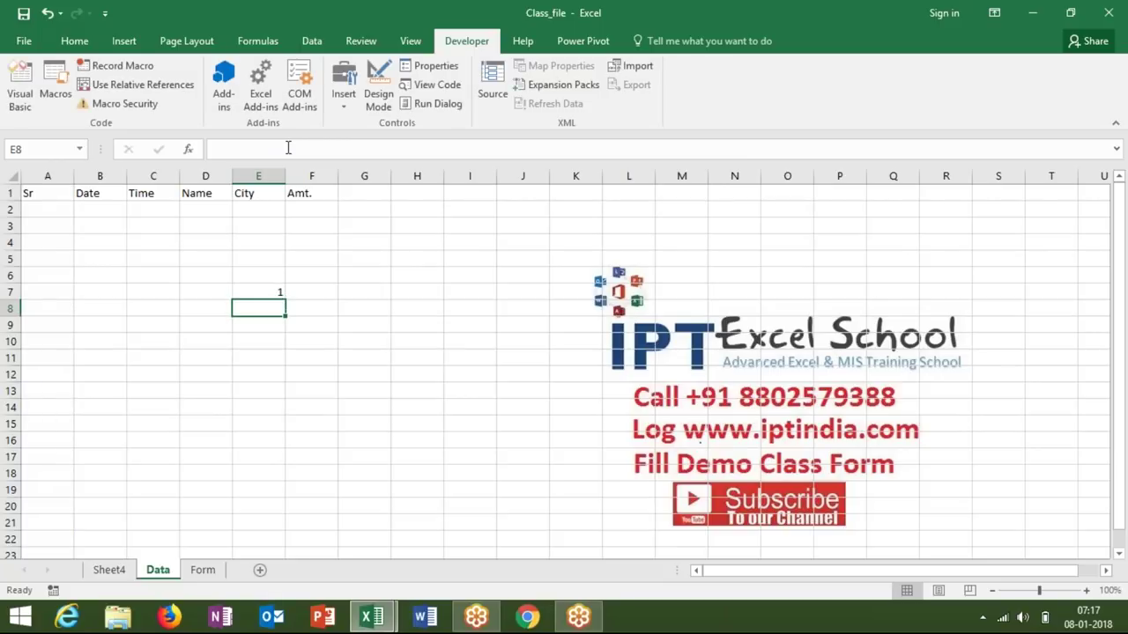
Type test serial numbers 1, 2 and 3 into A2:A4
left_click(62, 212)
type("1")
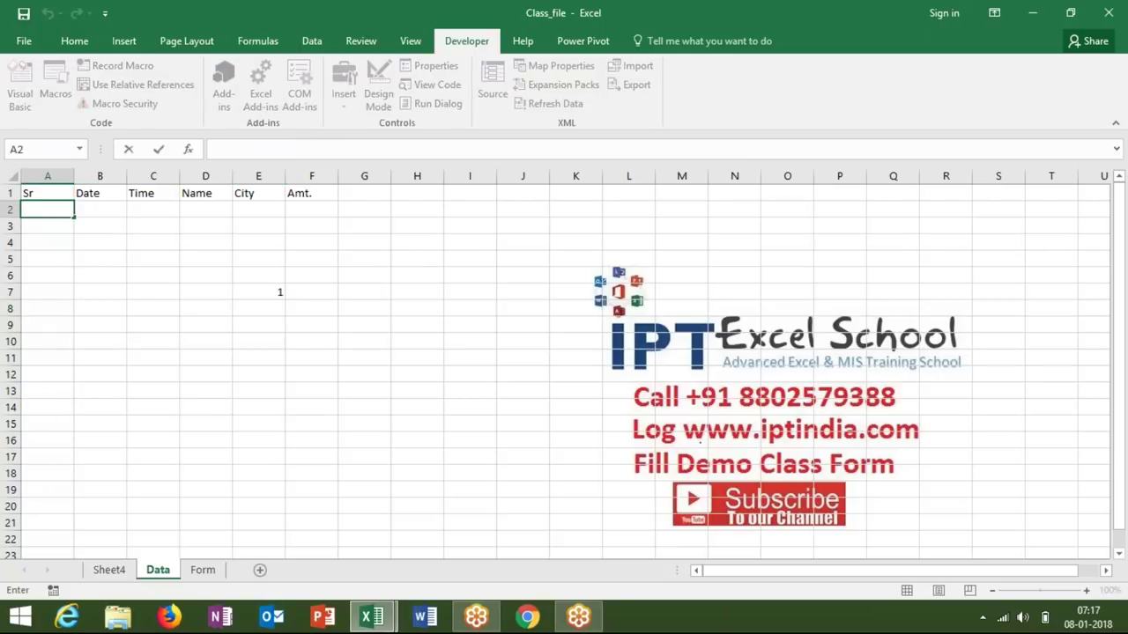
key("Return")
type("2")
key("Return")
type("3")
key("Return")
Clear the test numbers in A2:A4 and the formula in E7
key("Up")
key("Up")
key("Up")
key("shift+Down")
key("shift+Down")
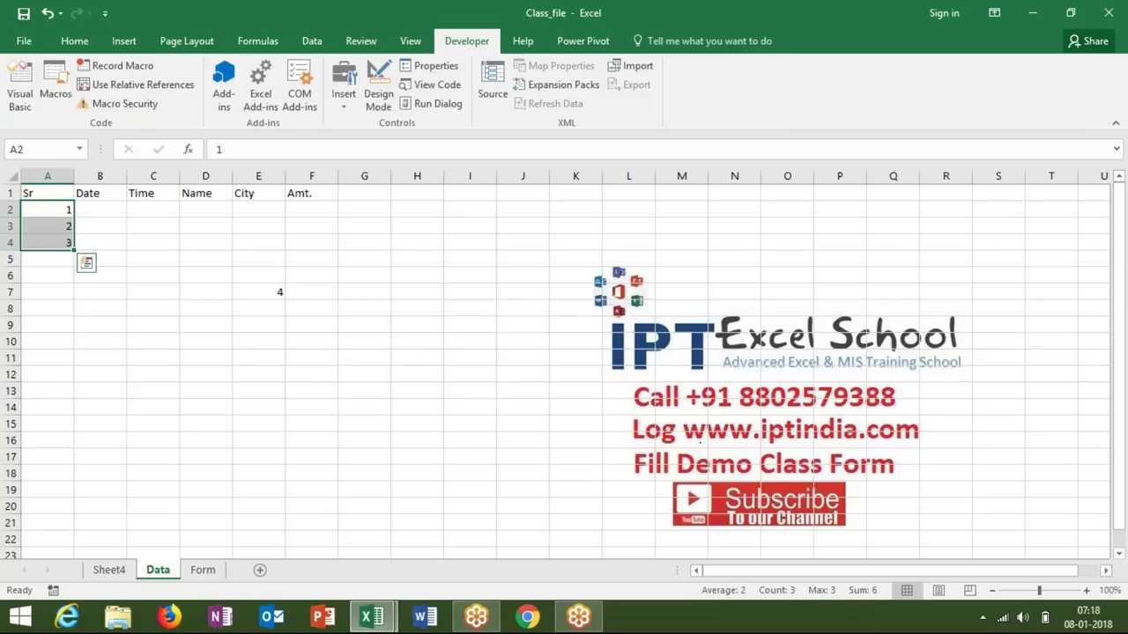
key("Delete")
key("Down")
key("Down")
key("Down")
key("Right")
key("Right")
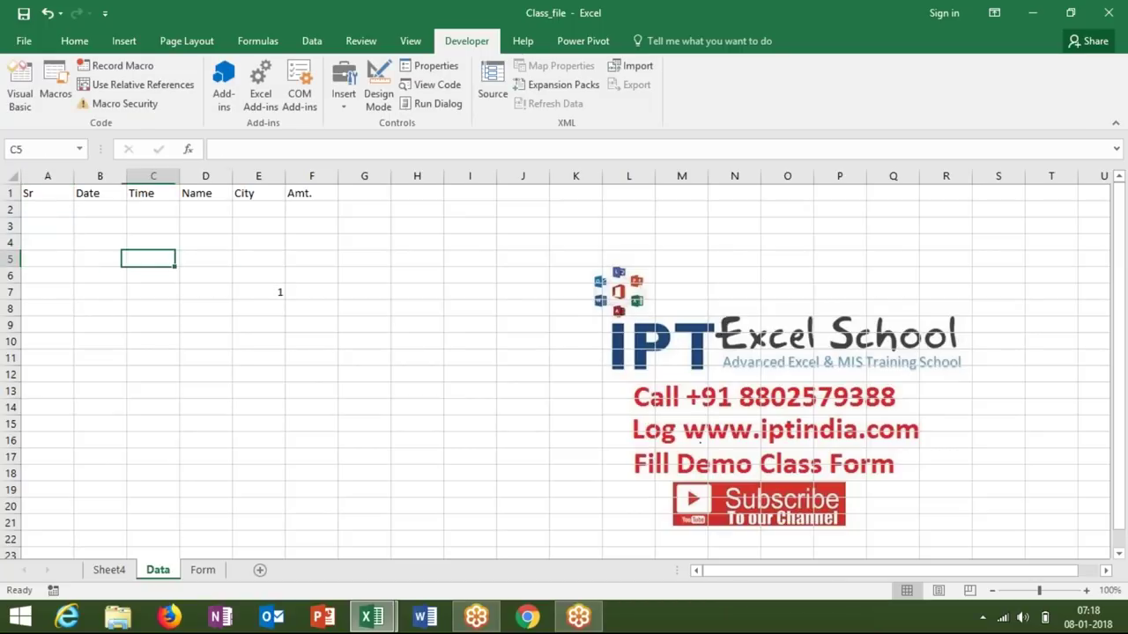
key("Right")
key("Right")
key("Down")
key("Down")
key("Delete")
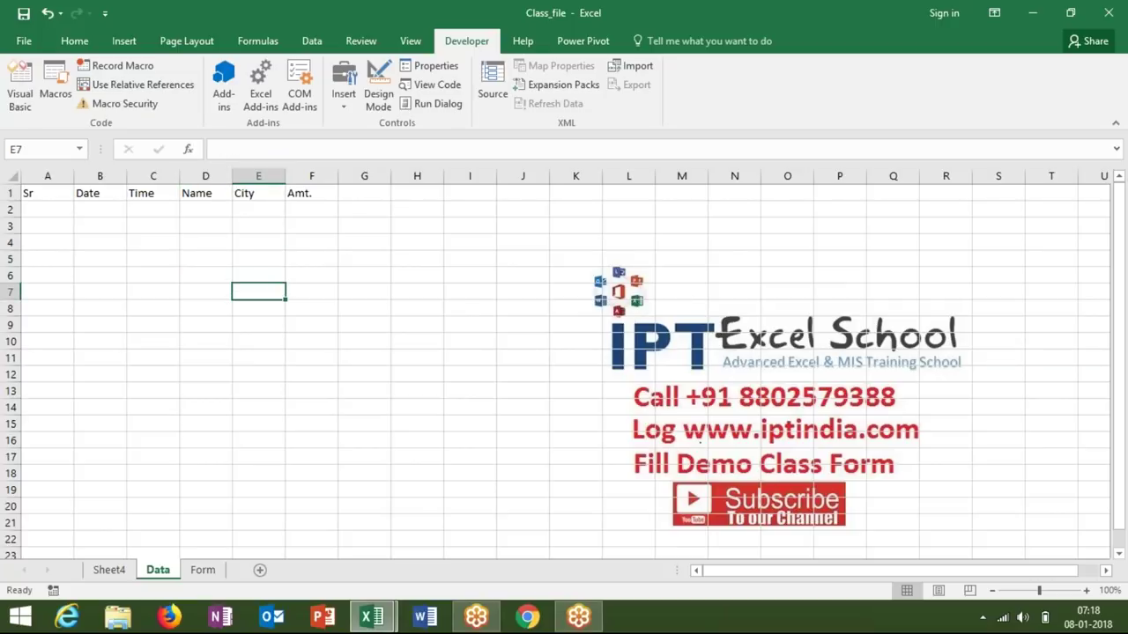
key("alt+F11")
In Send, write s = Application.WorksheetFunction.Max(Sheets("Data").Range("A:a")) as the first line
left_click(252, 120)
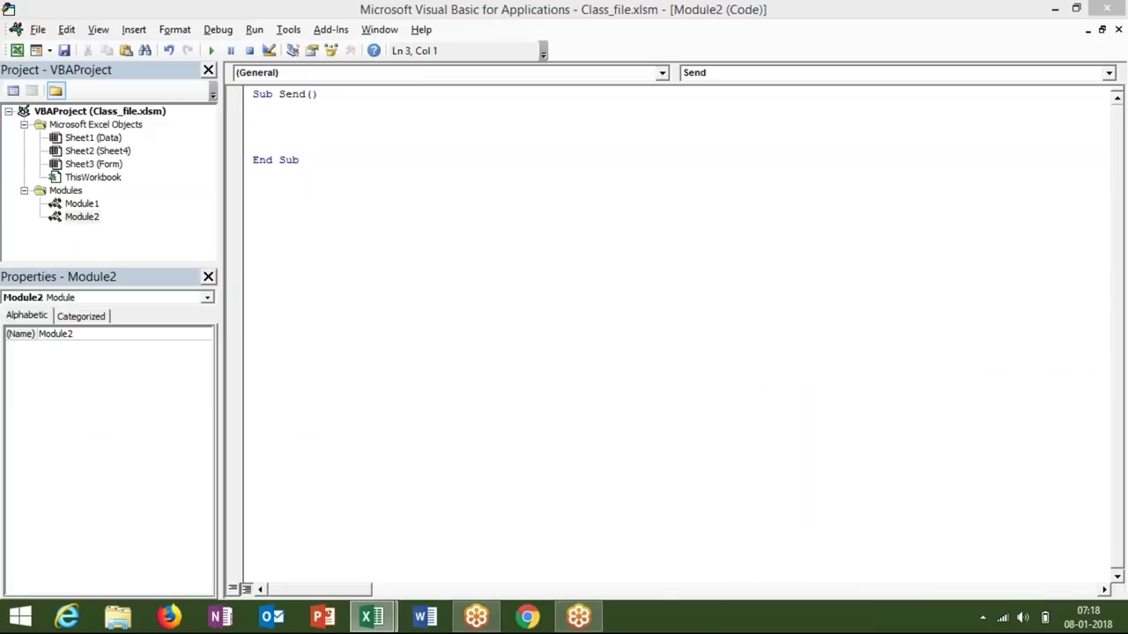
type("s=")
type("max")
type("(")
key("BackSpace")
key("BackSpace")
key("BackSpace")
key("BackSpace")
type("len")
type("(")
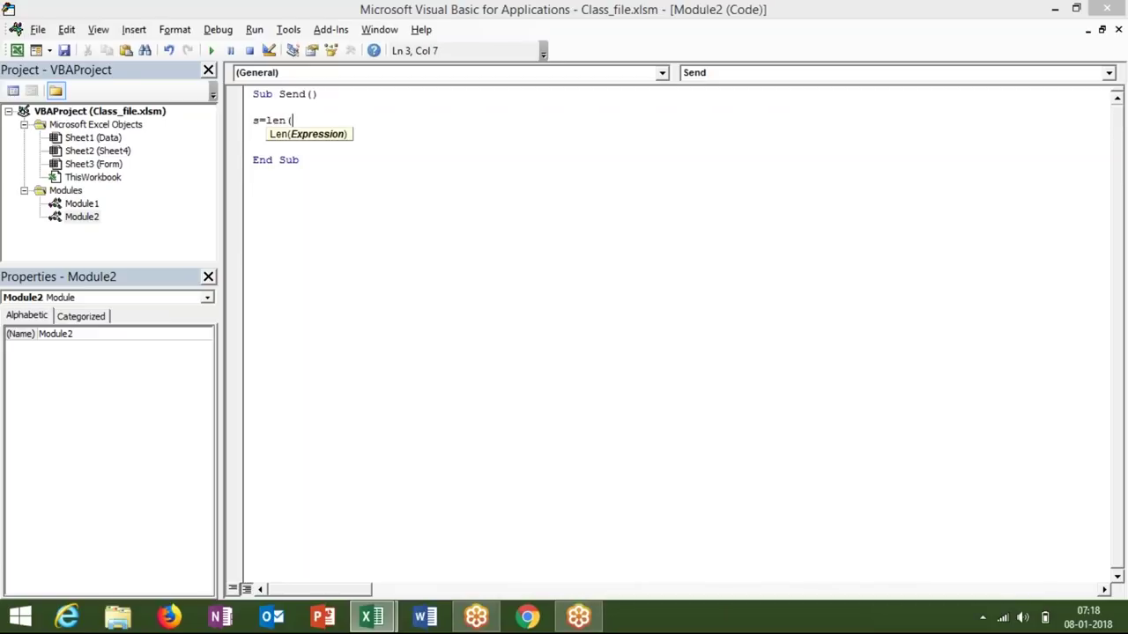
key("BackSpace")
key("BackSpace")
key("BackSpace")
key("BackSpace")
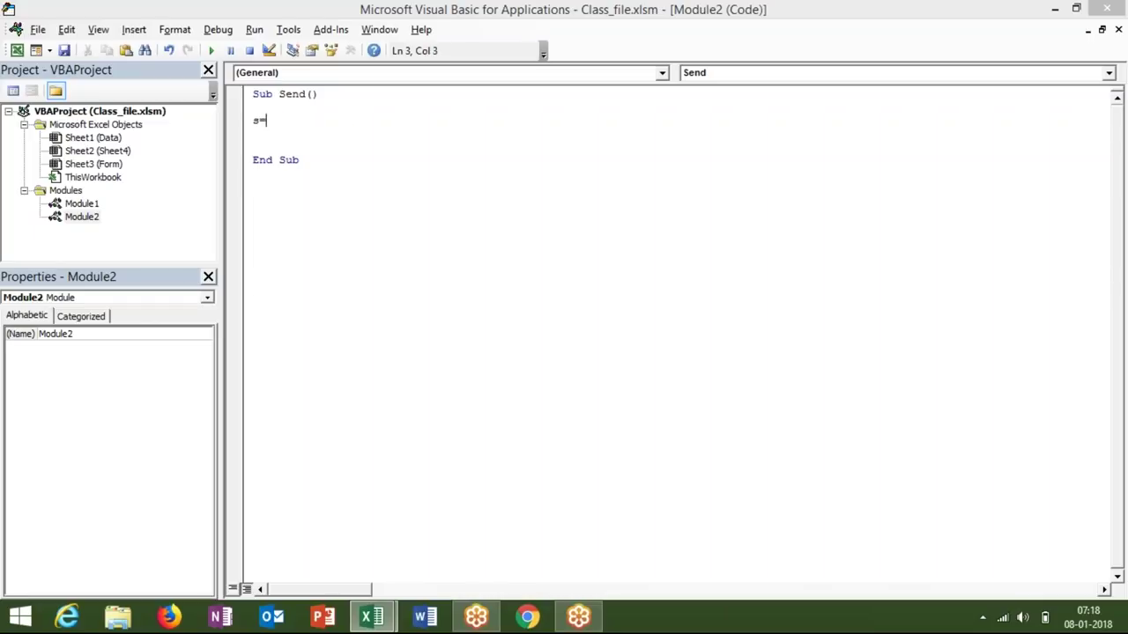
type("application")
type(".wo")
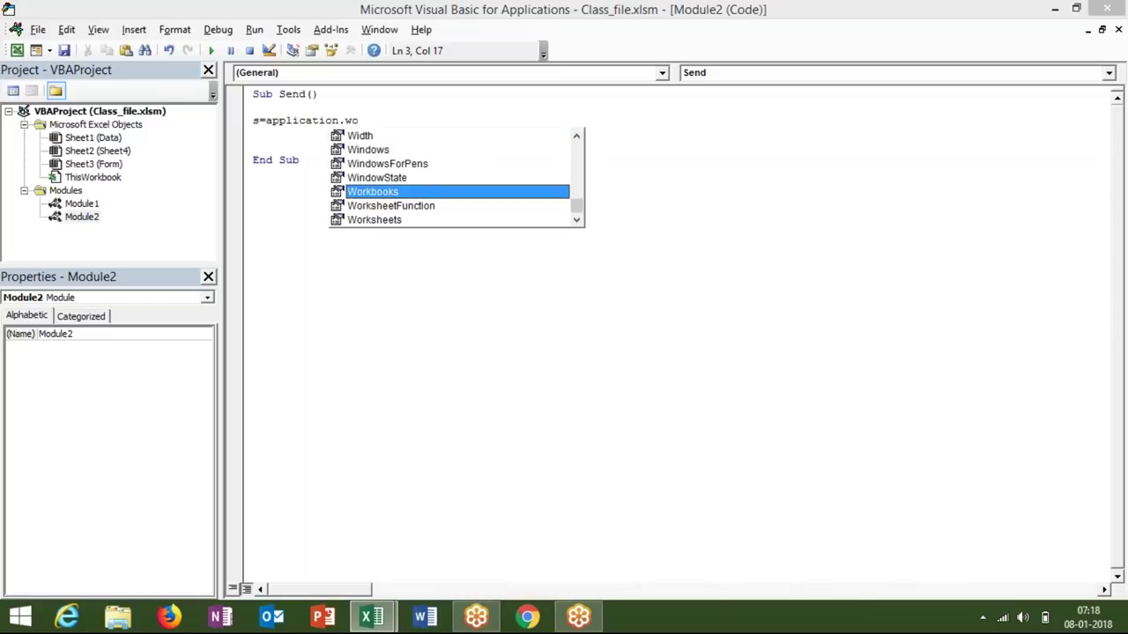
key("Down")
key("Tab")
type(".")
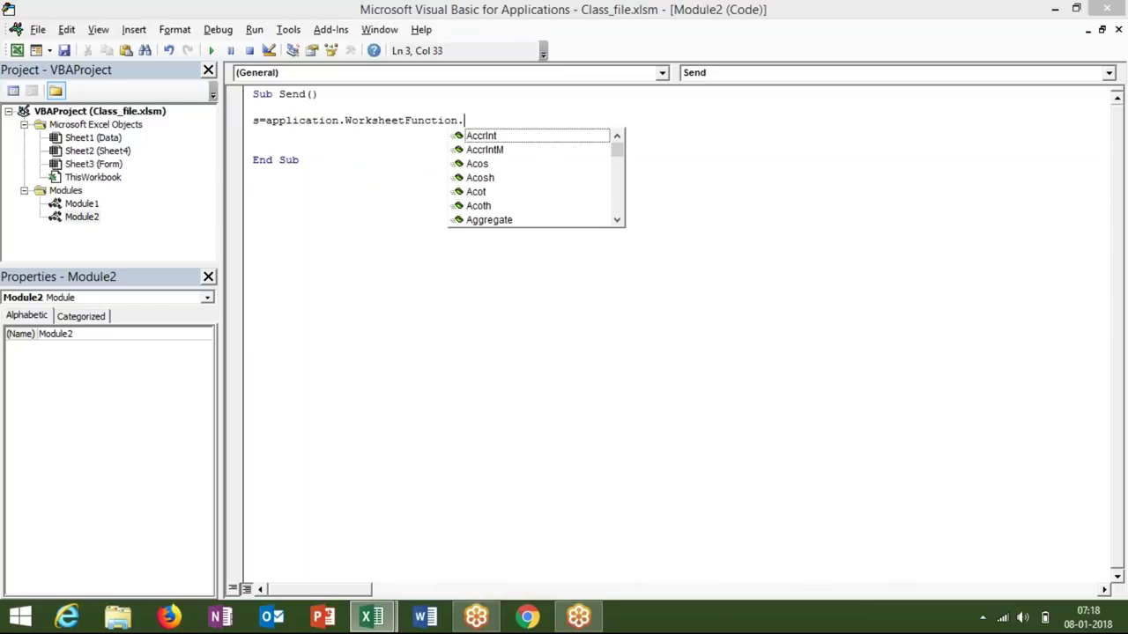
type("max")
key("Tab")
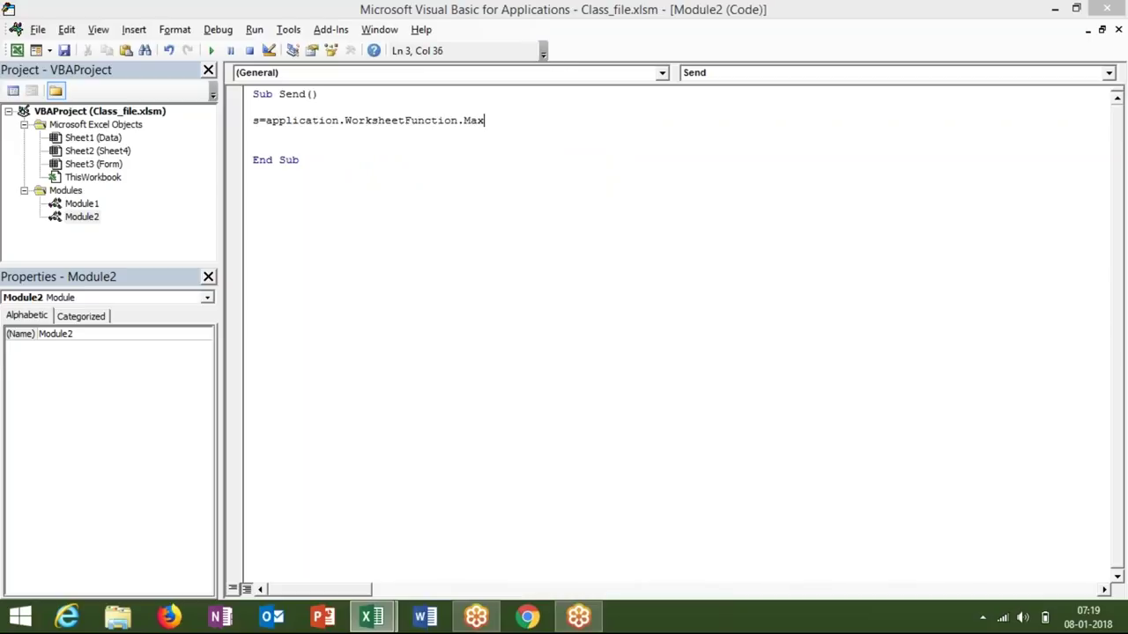
type("(")
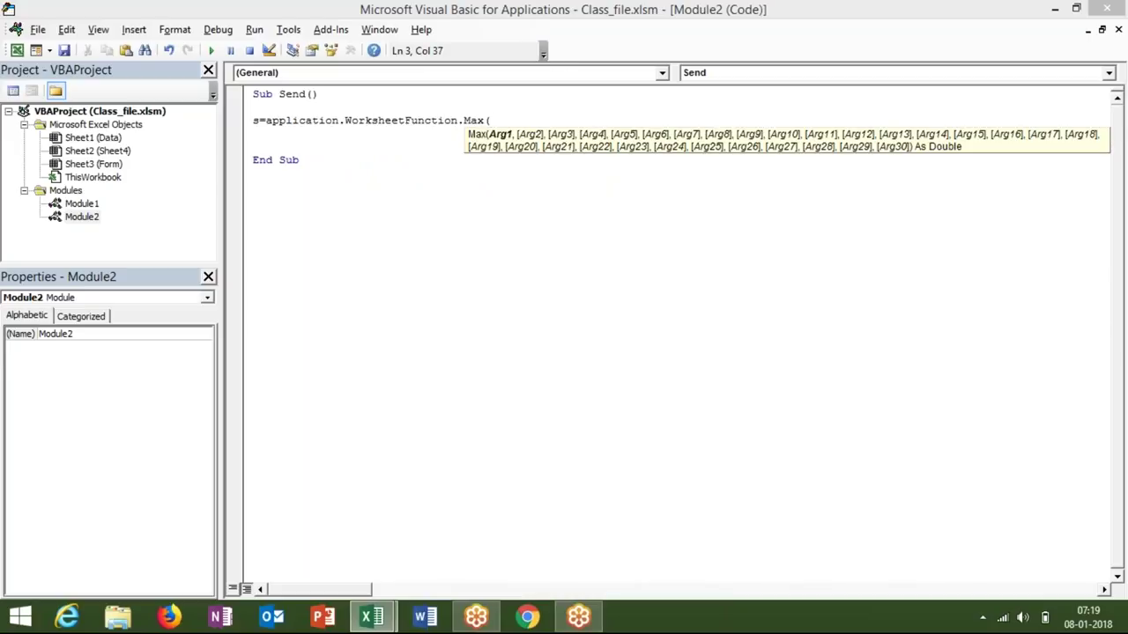
type("sheets")
type("(\"Data\").range(\"A:a\"")
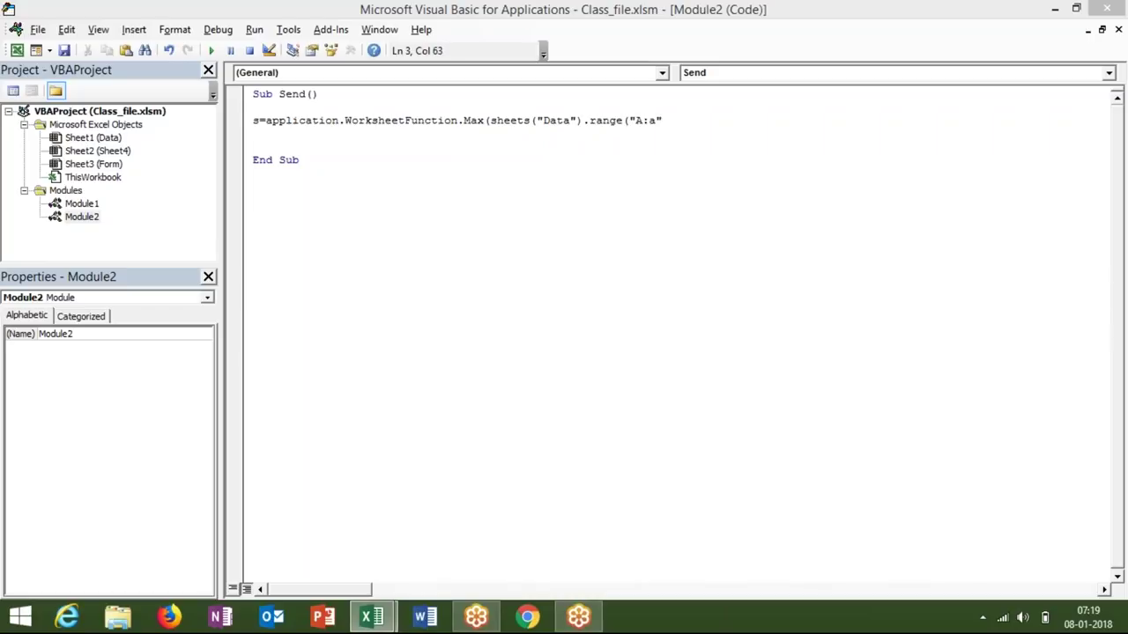
type("))")
key("Return")
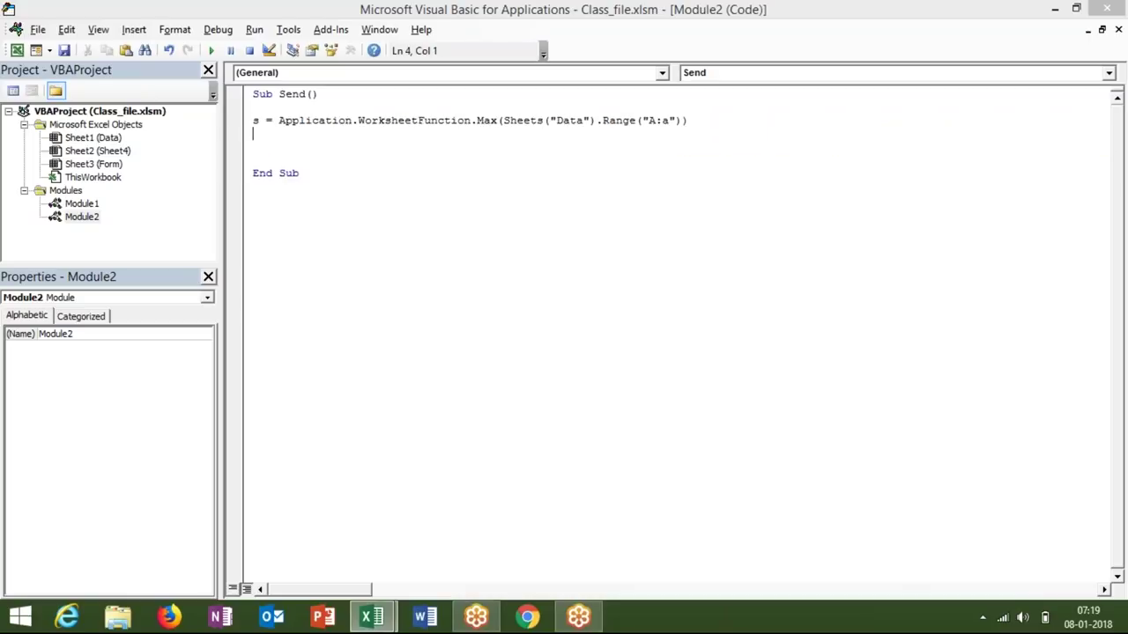
Begin the next line with Range("A65000").End(xlUp).Offset to reach column A's last entry
key("Return")
key("Return")
left_click(253, 146)
key("alt+Tab")
key("alt+Tab")
type("sheets")
key("BackSpace")
key("BackSpace")
key("BackSpace")
key("BackSpace")
key("BackSpace")
type("range")
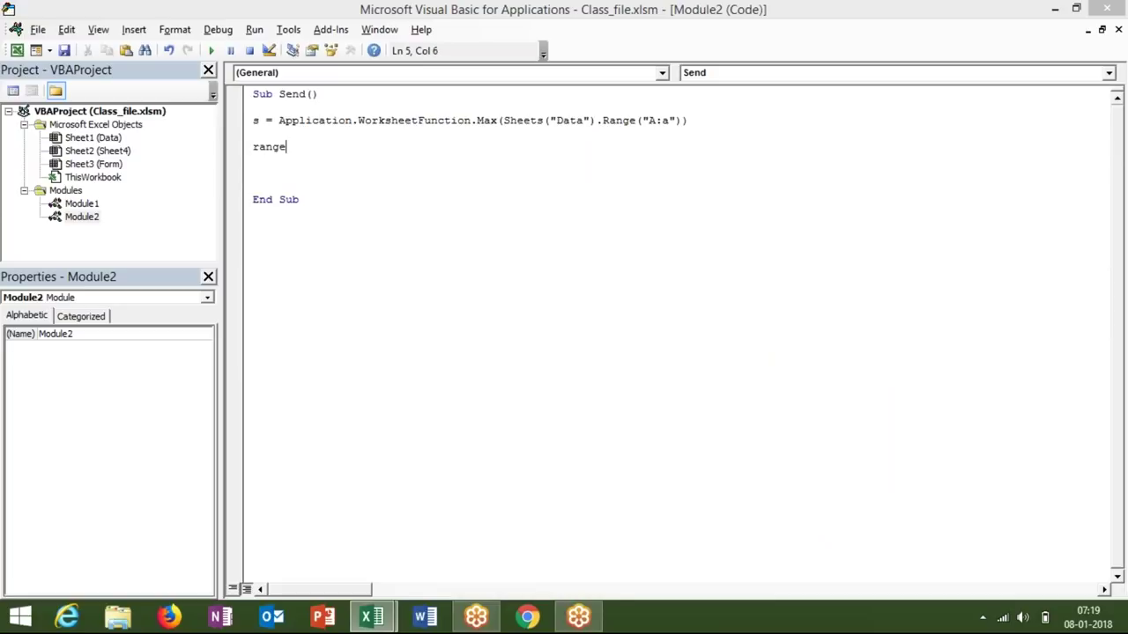
type("(\"A65000\").end")
key("Tab")
type("(xlu")
key("Tab")
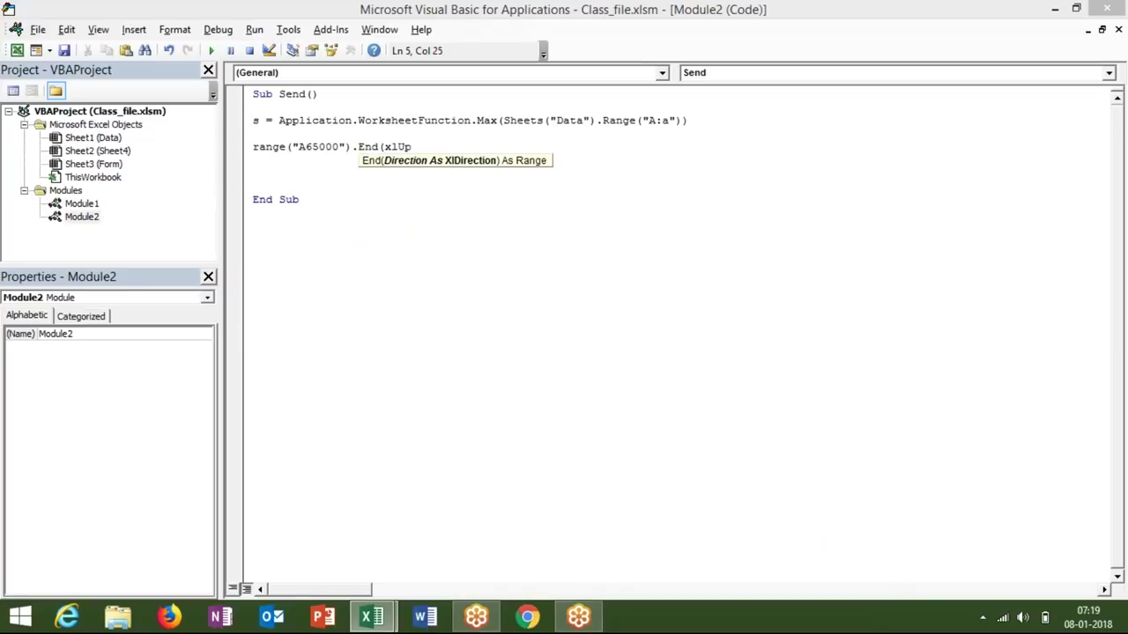
type(").fo")
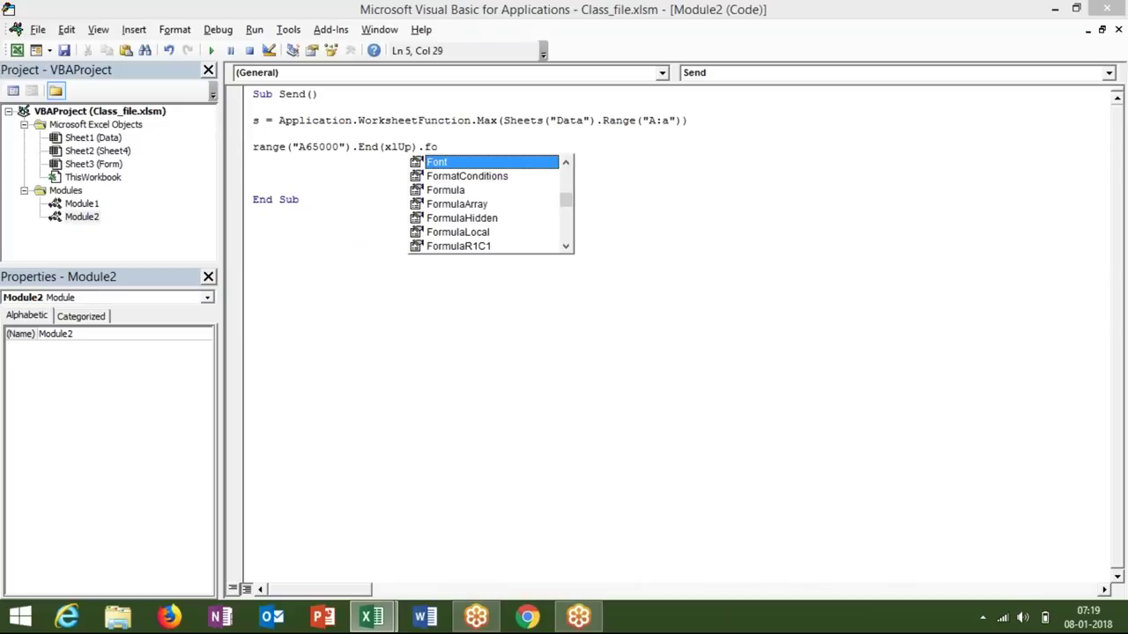
key("BackSpace")
key("BackSpace")
type("o")
key("Tab")
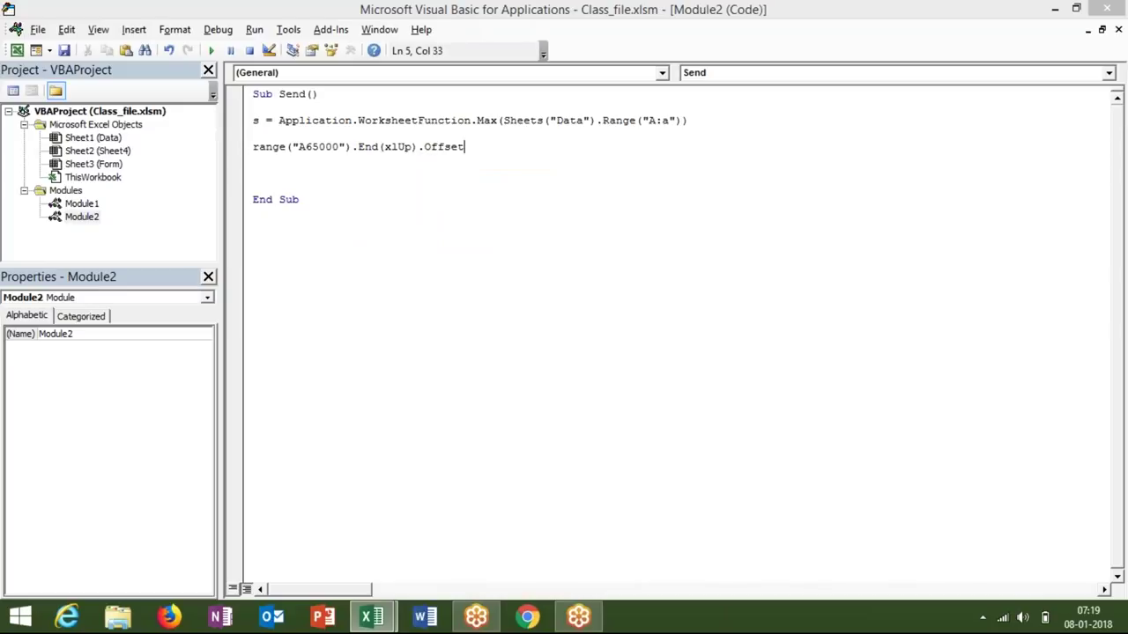
Complete the line with .Offset(1, 0).Value = s + 1
type("(")
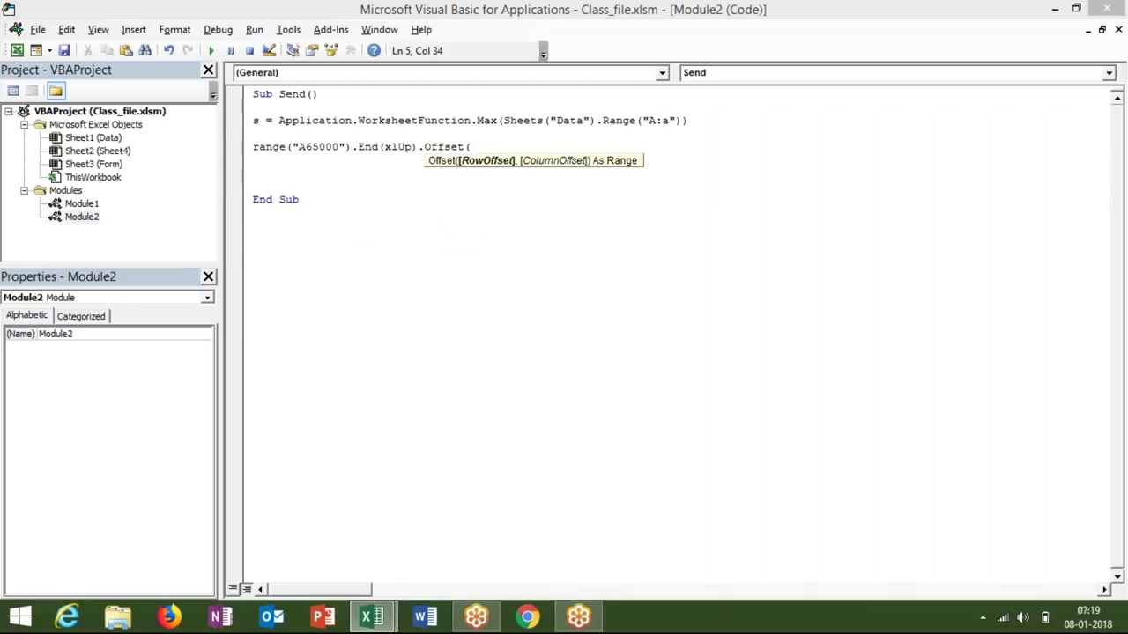
type("0")
type(",")
type("1")
key("BackSpace")
key("BackSpace")
key("BackSpace")
key("BackSpace")
type("(1,0)")
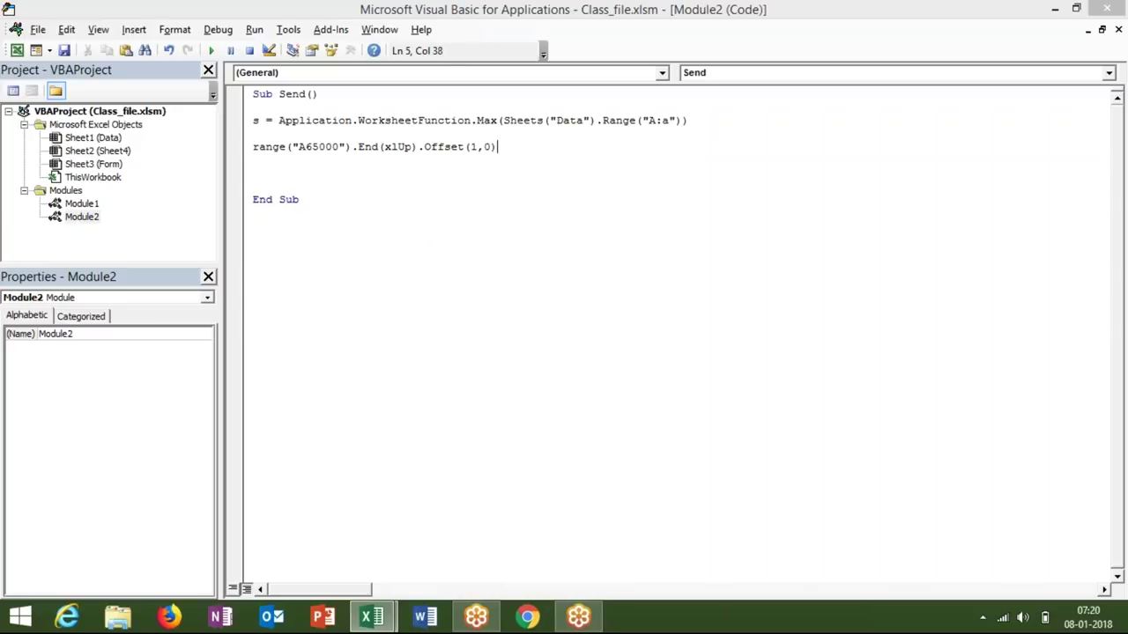
type(".v")
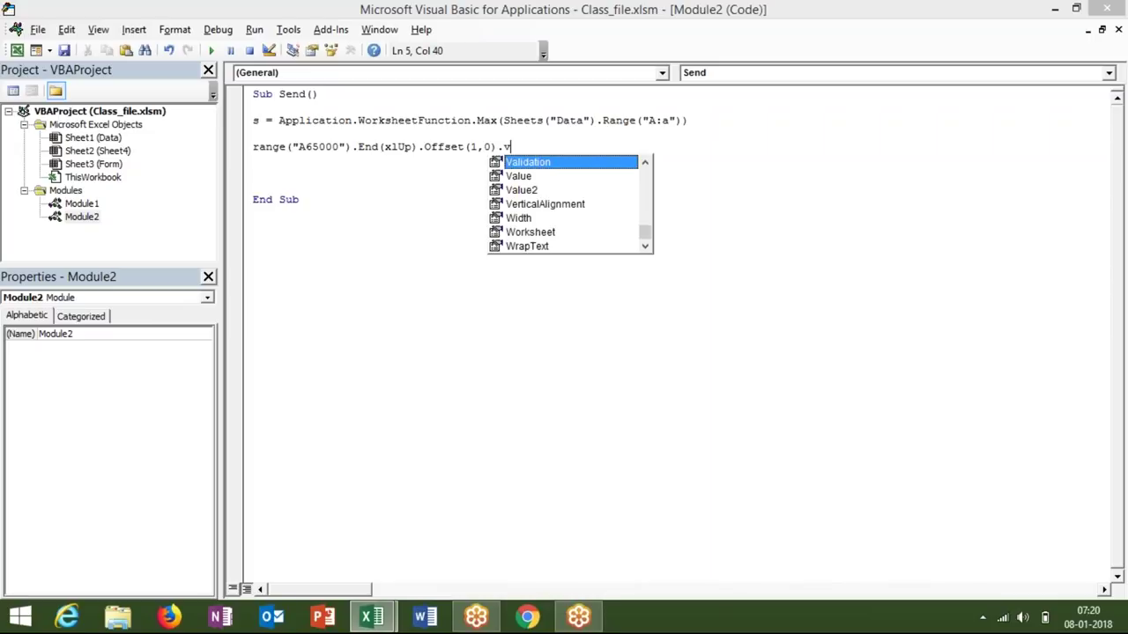
left_click(522, 189)
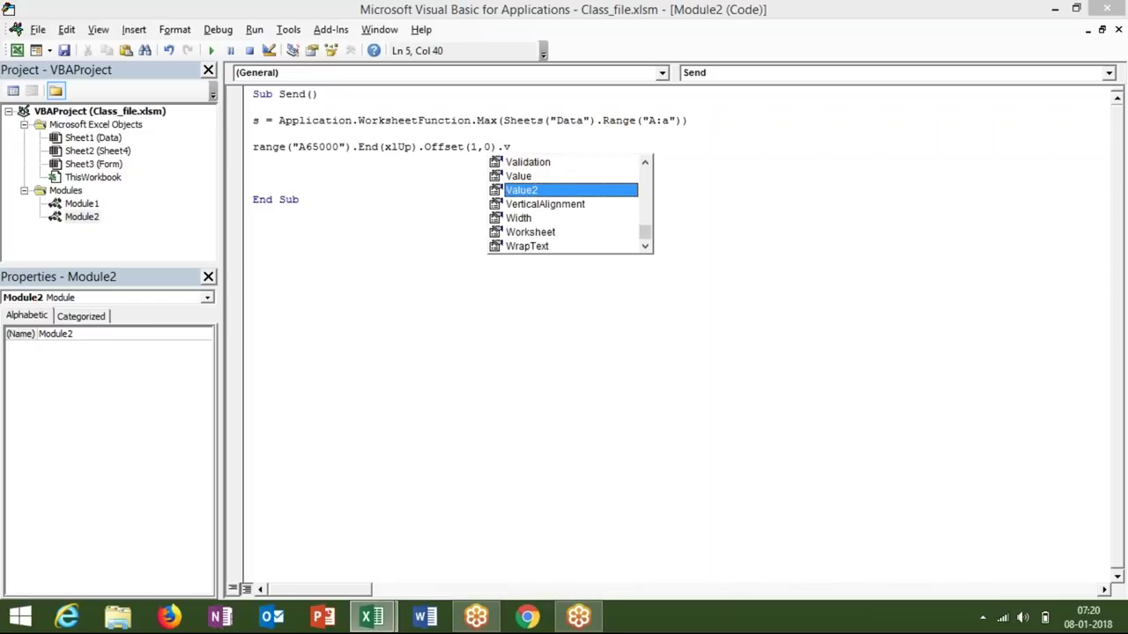
key("Up")
key("Tab")
type("= s ")
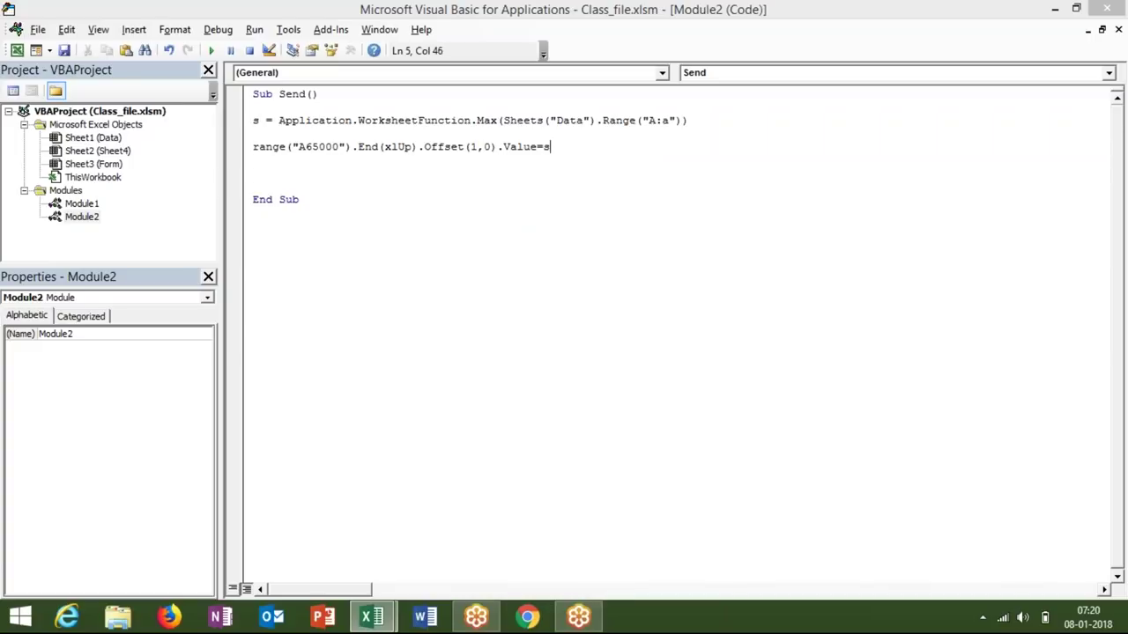
type("+ 1")
key("Return")
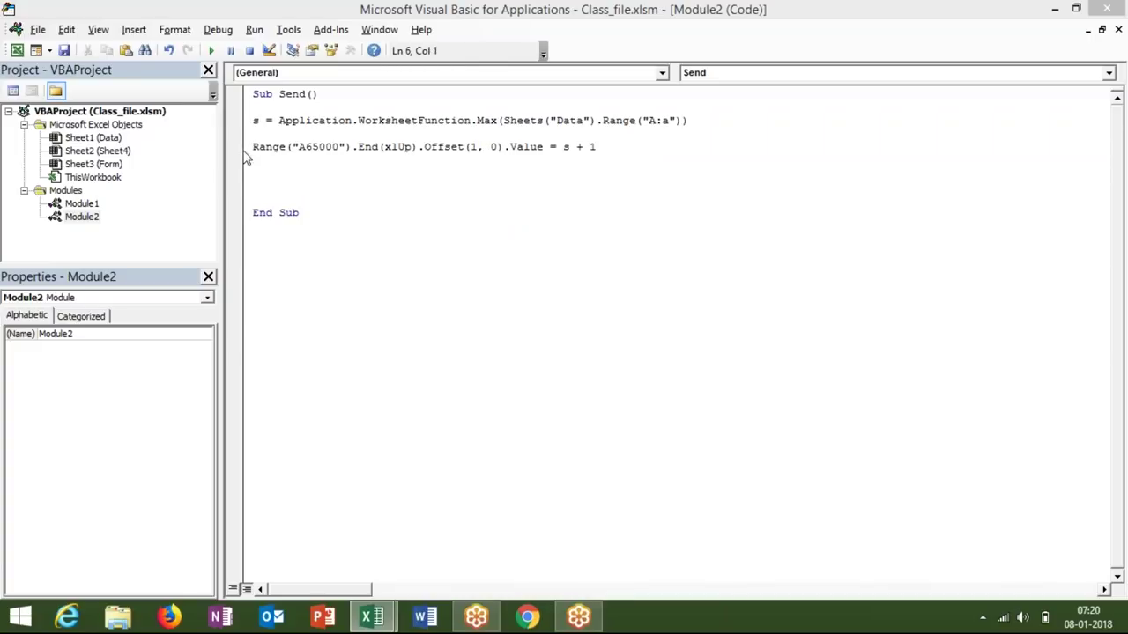
Type Sheets("Data"). to qualify the serial-number line, then return to Excel
type("sheets")
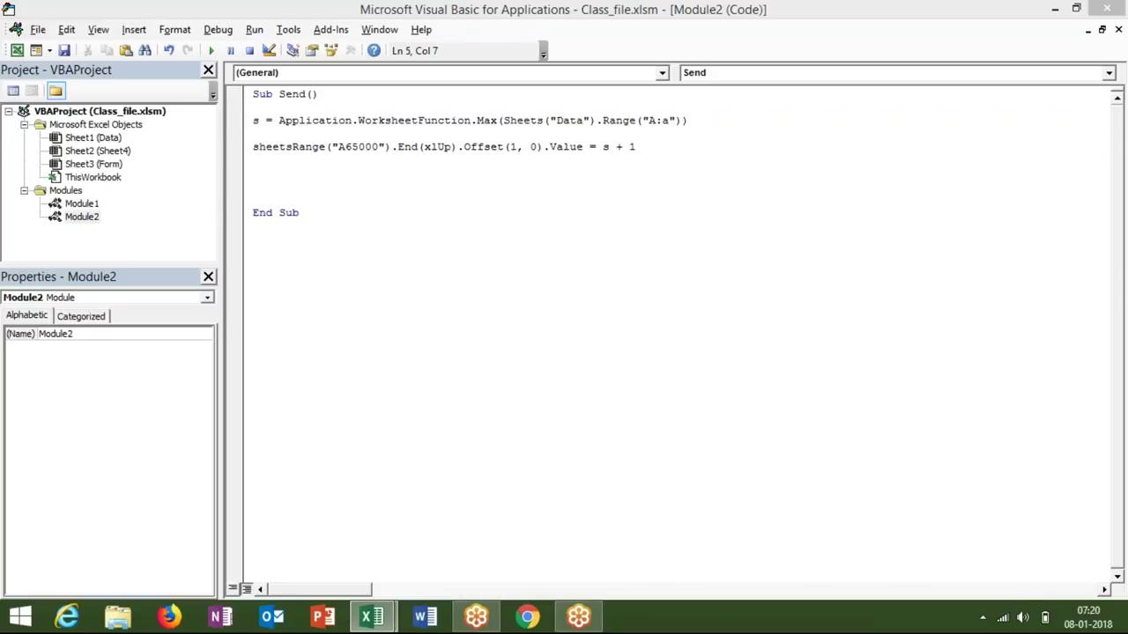
type("(\"")
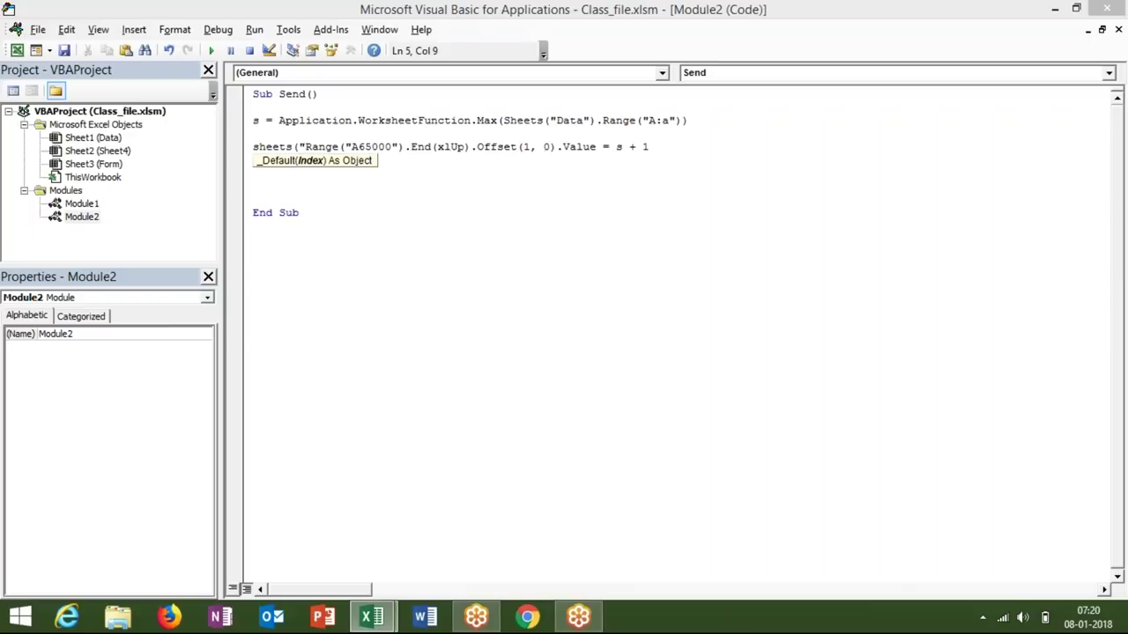
type("Data\")")
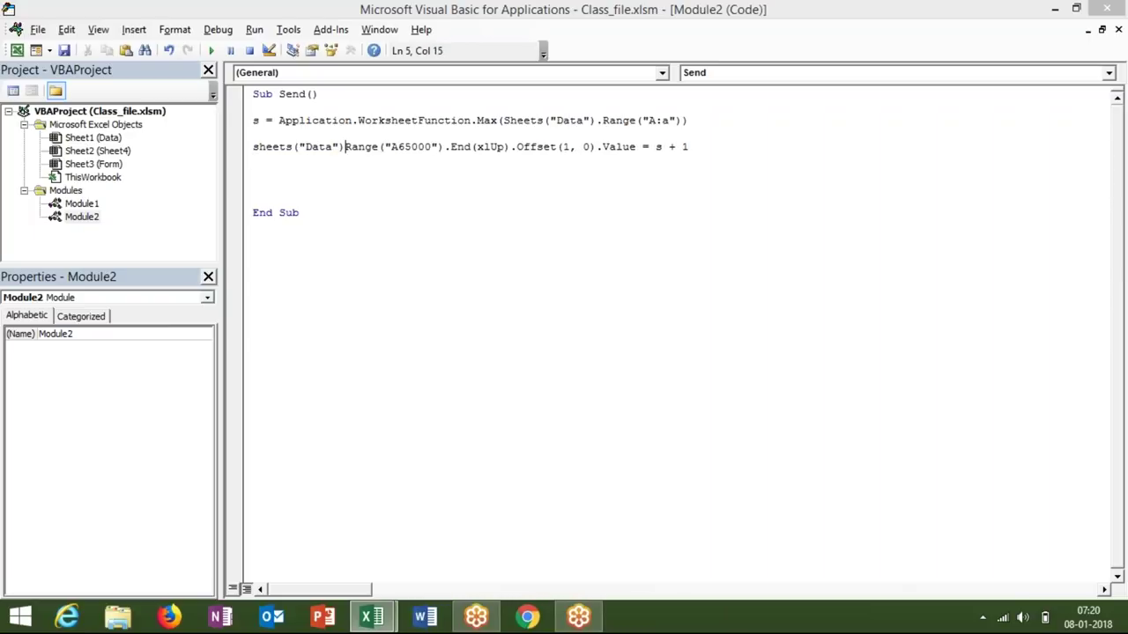
type(".")
left_click(328, 175)
key("Up")
key("Up")
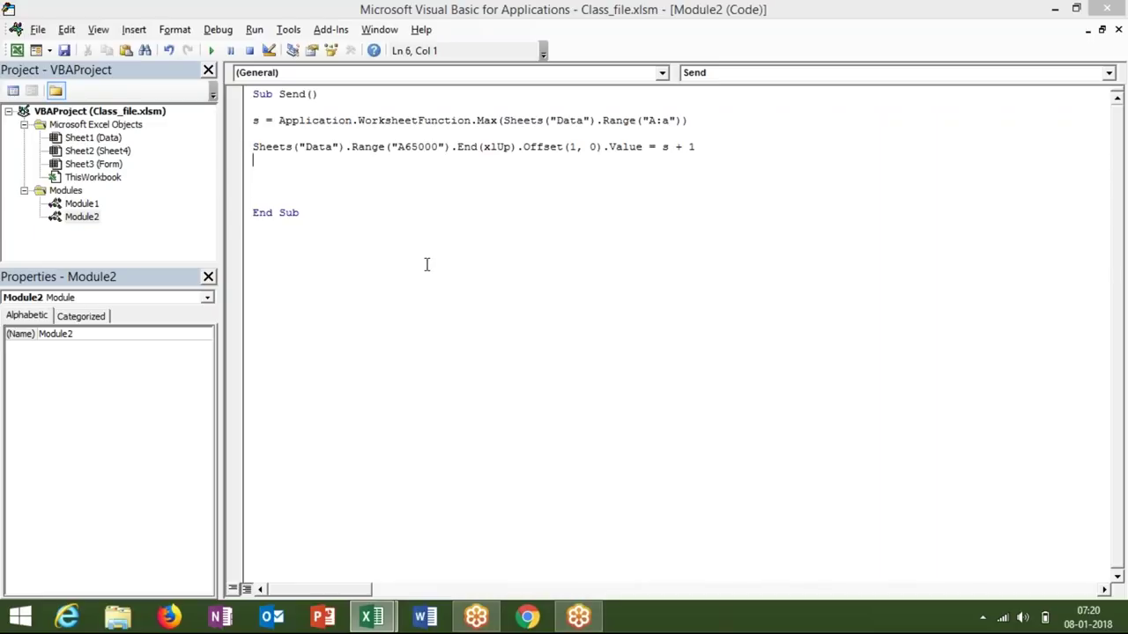
key("alt+Tab")
Check that the Send macro wrote serial number 1 into cell A2 of the Data sheet
left_click(47, 193)
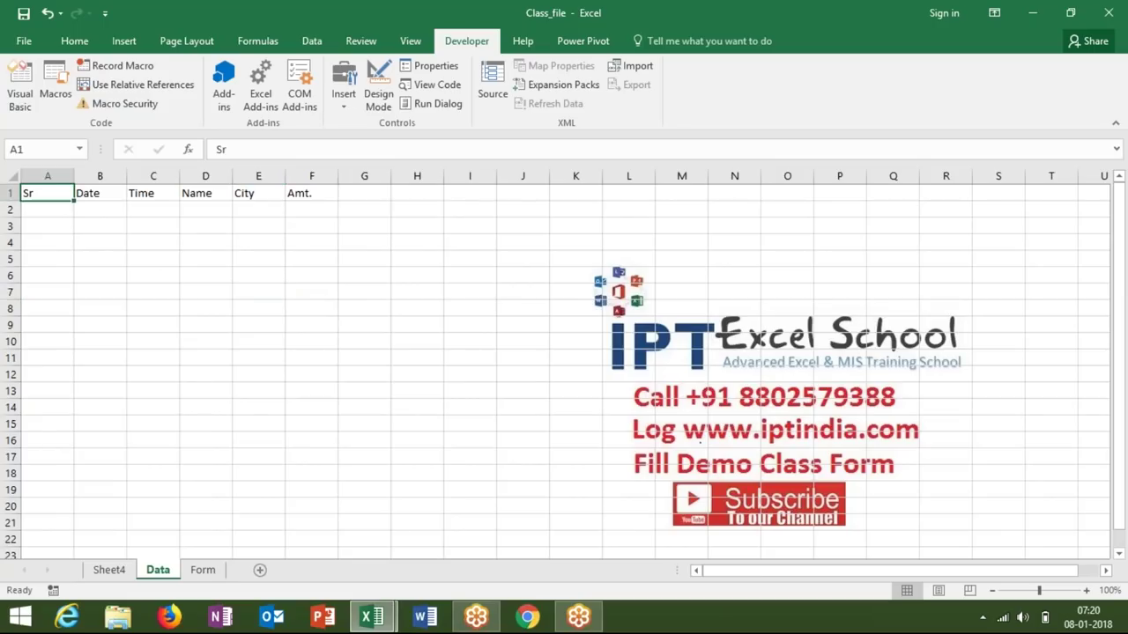
left_click(48, 208)
key("alt+Tab")
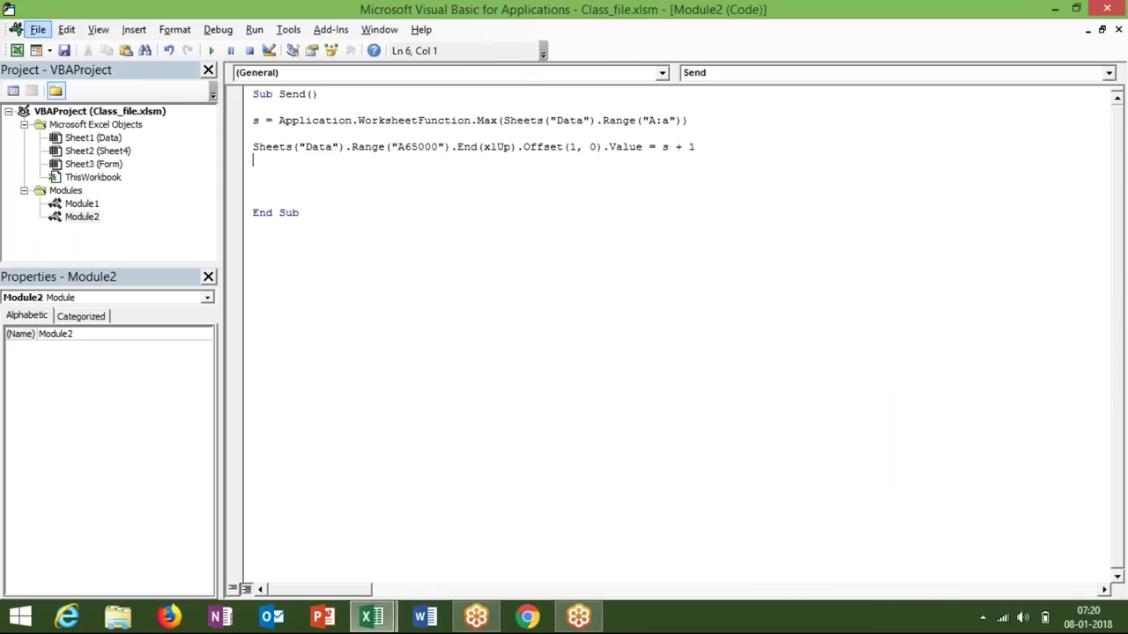
key("alt+Tab")
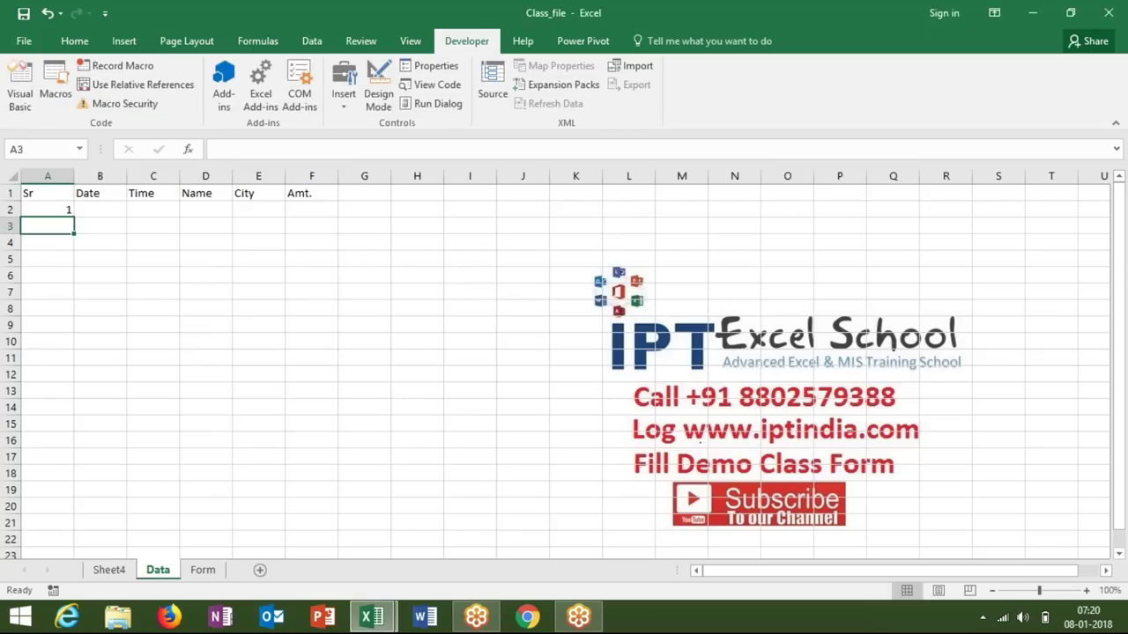
Select and copy the macro's serial-number line that writes s + 1
key("alt+F11")
key("shift+End")
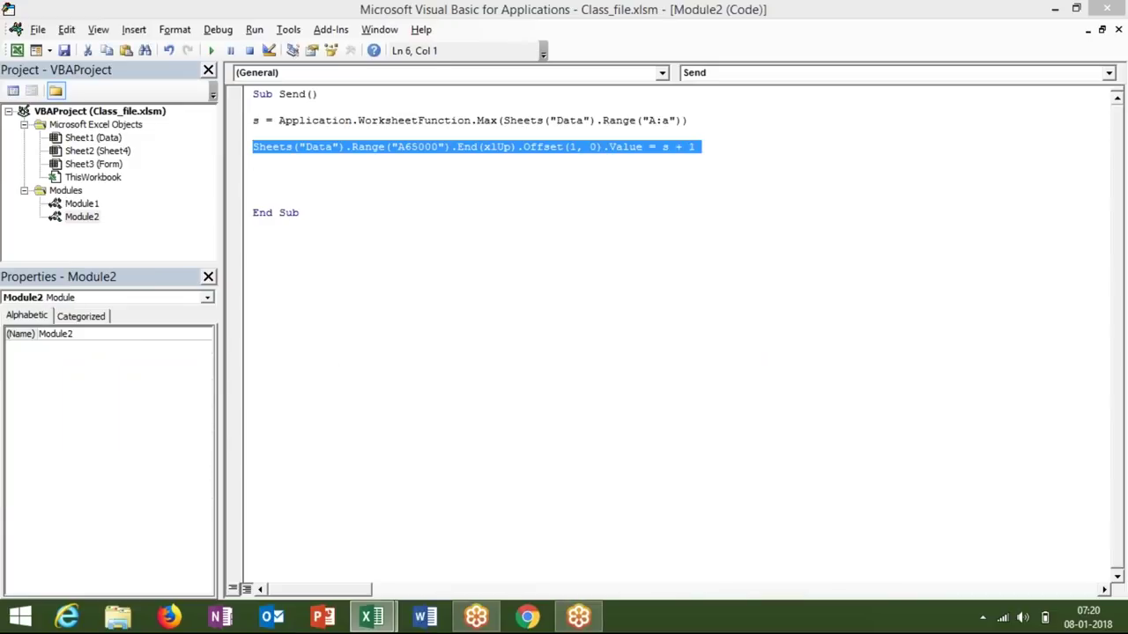
left_click(37, 190)
key("Down")
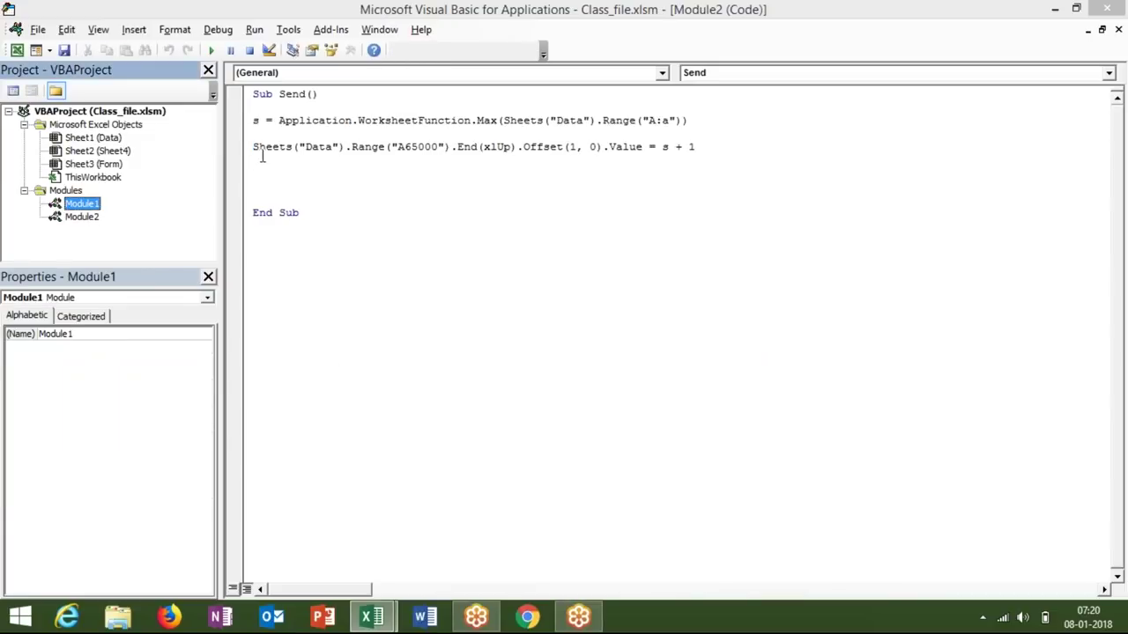
left_click(262, 156)
key("shift+End")
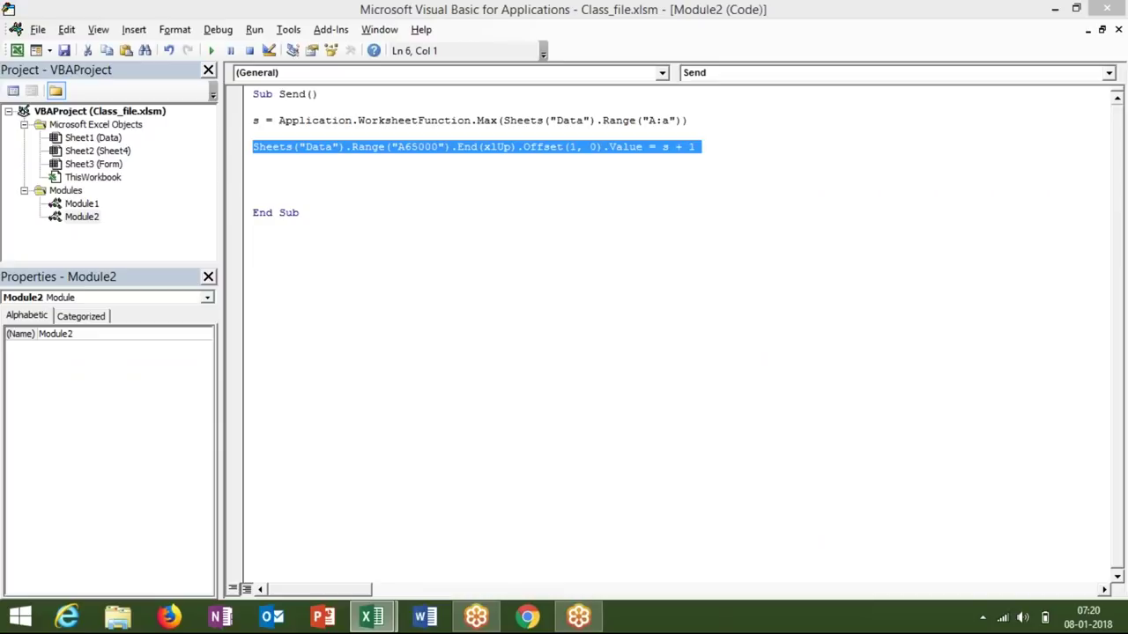
key("ctrl+c")
key("Right")
Paste the serial-number line below and change it to Offset(0, 1).Value = Date
key("ctrl+v")
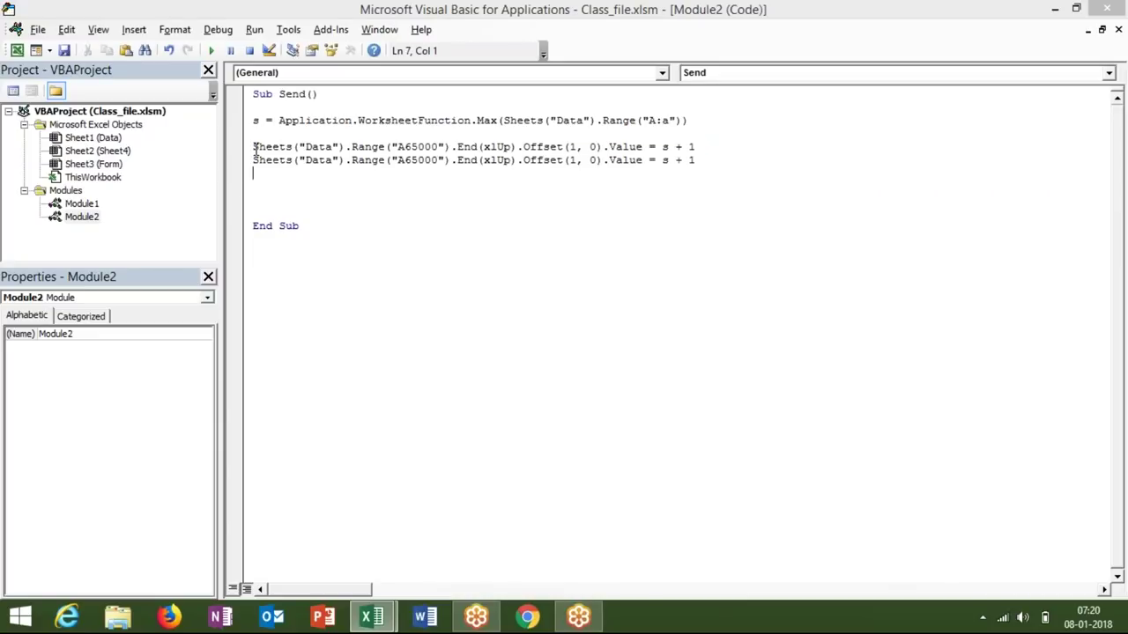
left_click(575, 160)
key("BackSpace")
type("0")
left_click(590, 159)
key("Delete")
type("1")
left_click(702, 159)
key("BackSpace")
key("BackSpace")
key("BackSpace")
key("BackSpace")
key("BackSpace")
type("dat")
type("e")
key("Return")
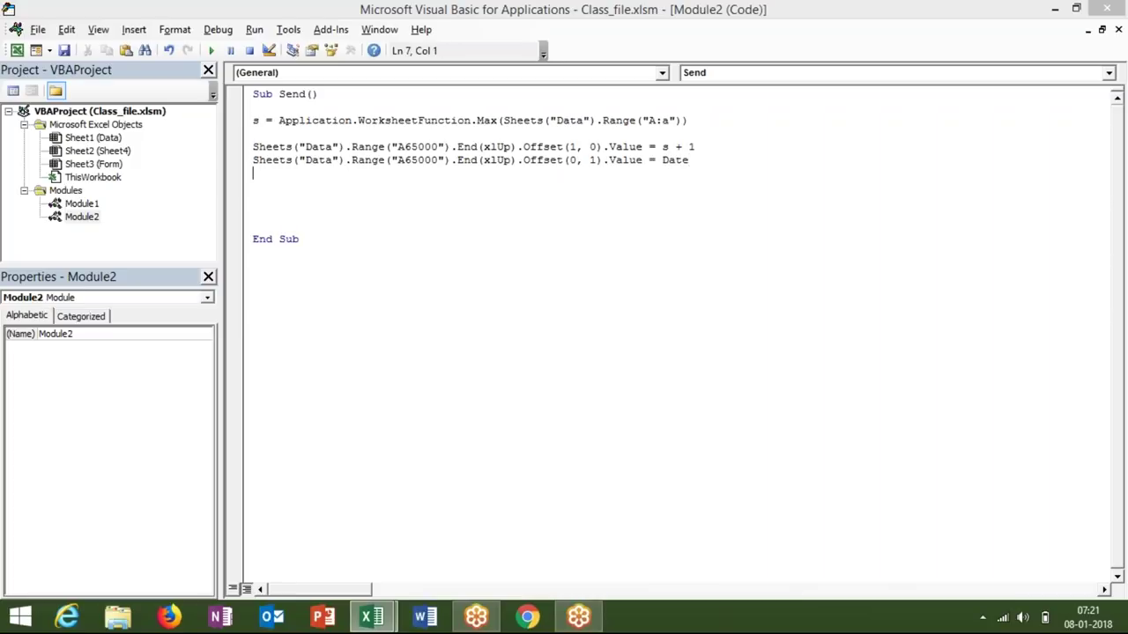
Check cell B2 on the Data sheet beside the serial number, then return to the macro code
key("alt+F11")
left_click(50, 522)
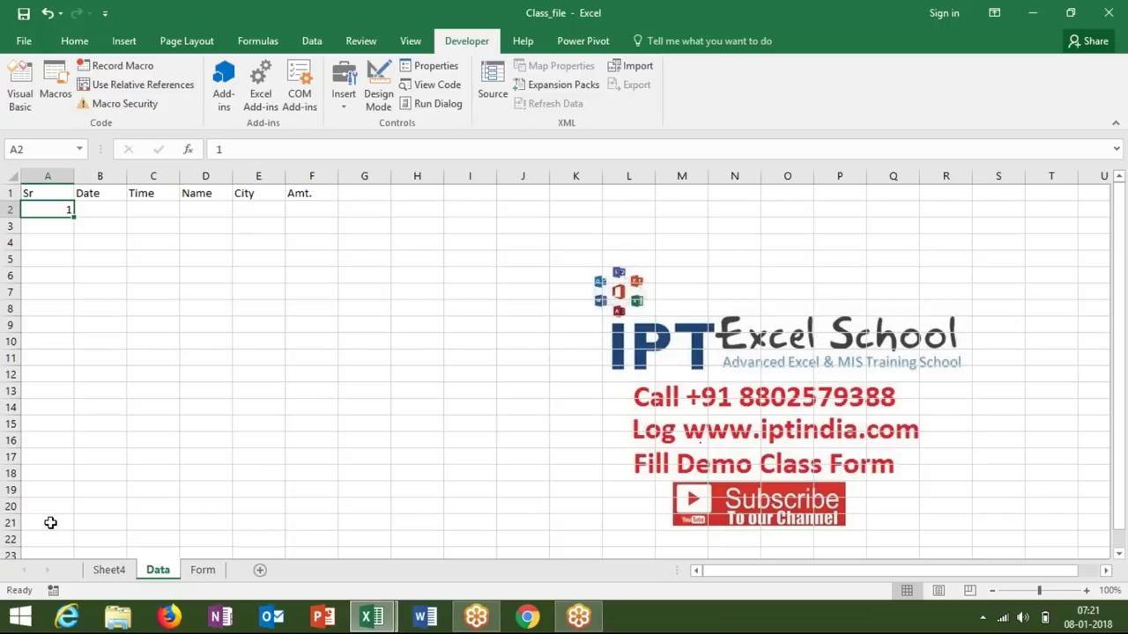
key("Down")
key("Up")
key("Right")
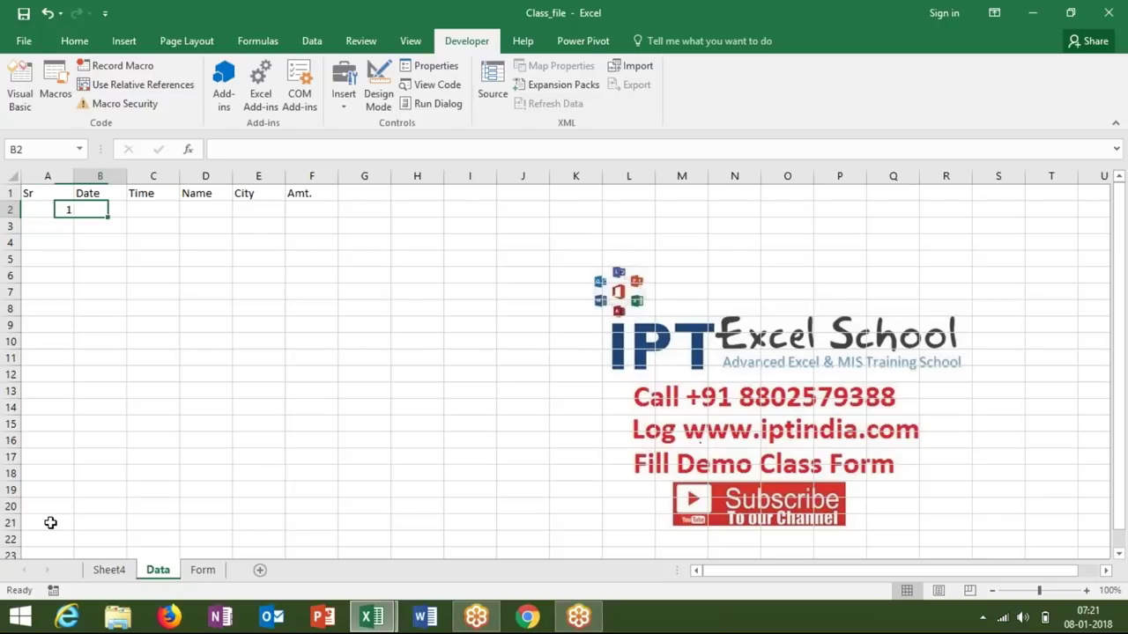
key("alt+F11")
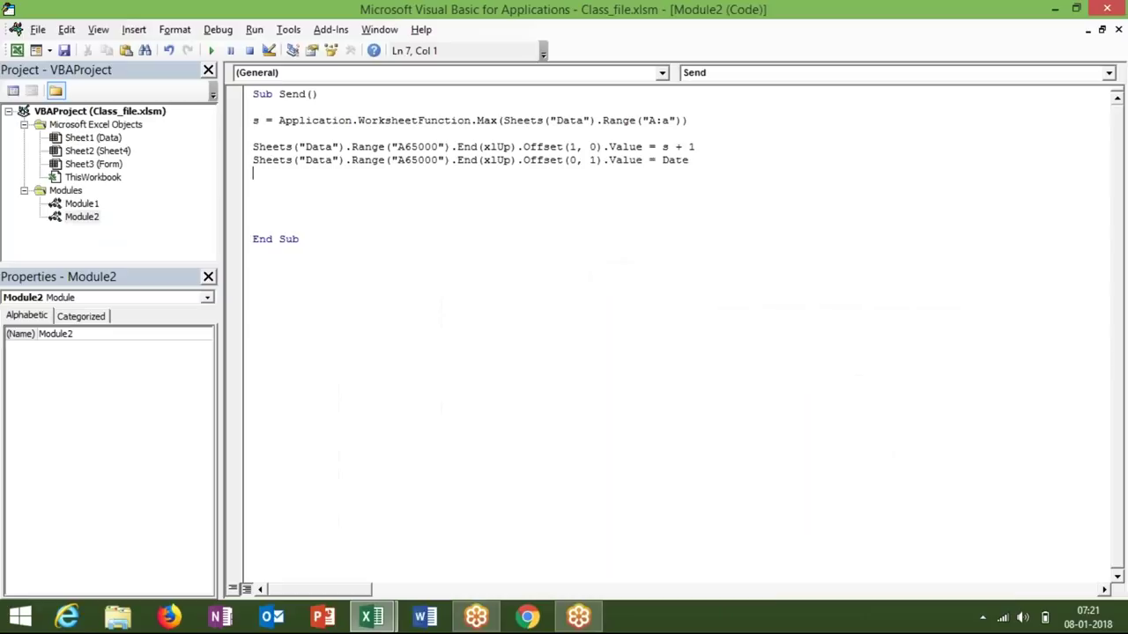
key("F4")
key("ctrl+v")
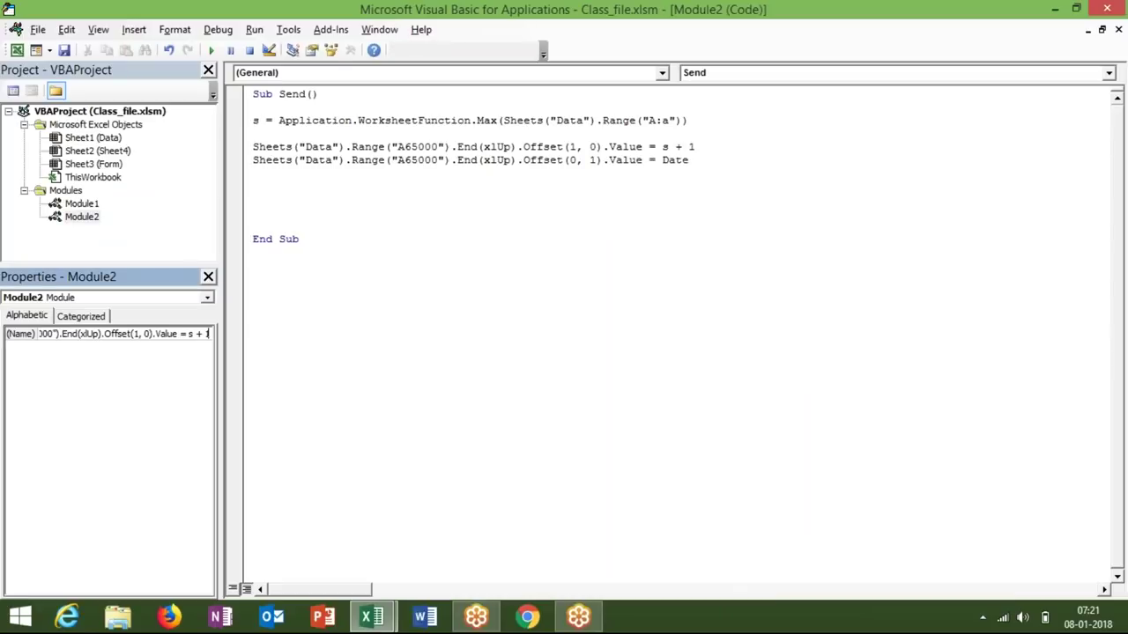
Dismiss the invalid module name error, paste the serial line and change its offset to (0, 2)
left_click(302, 179)
key("Return")
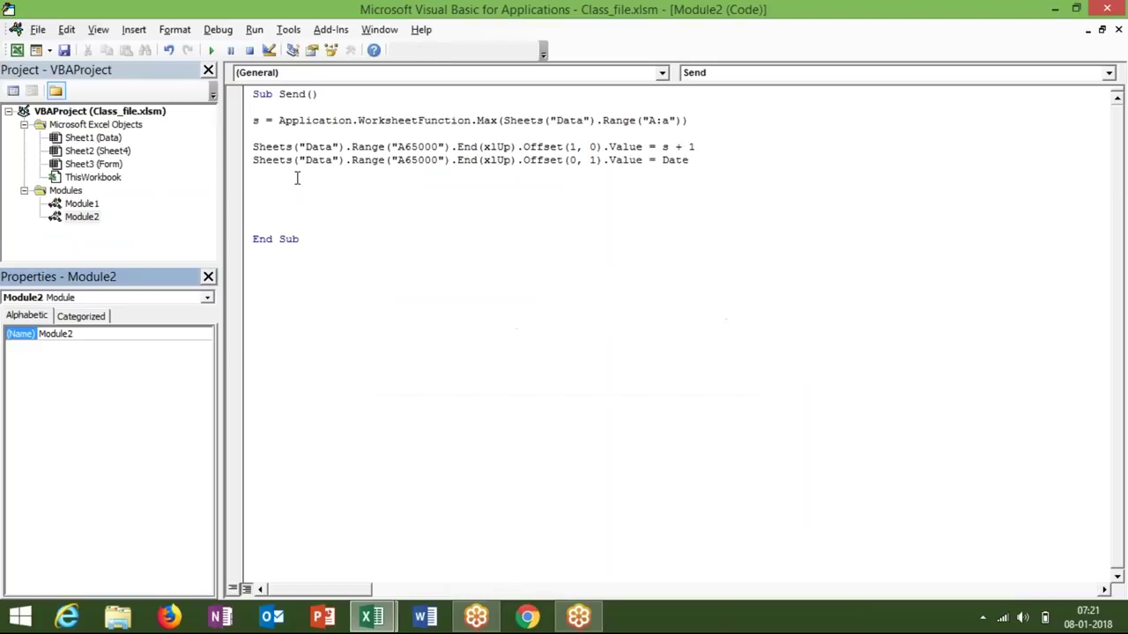
left_click(284, 175)
key("ctrl+v")
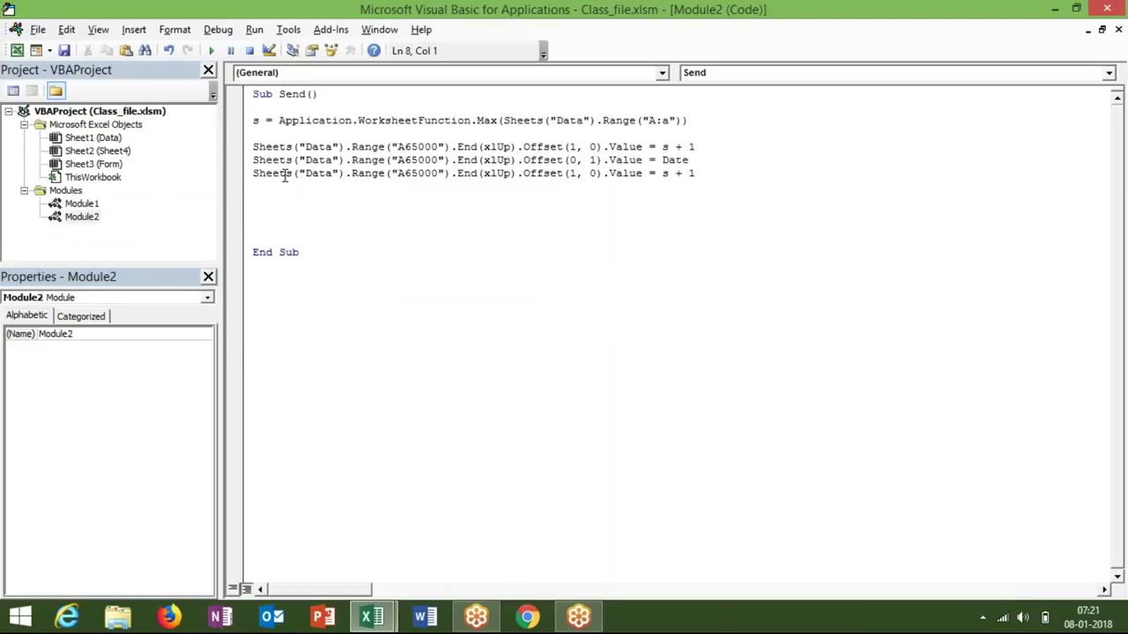
left_click(578, 173)
key("BackSpace")
type("0")
left_click(596, 172)
key("BackSpace")
type("2")
left_click(698, 172)
key("BackSpace")
key("BackSpace")
key("BackSpace")
key("BackSpace")
key("BackSpace")
Set the new line's value to Format(Now, "HH:MM:SS") for the Data sheet's Time column
key("alt+F11")
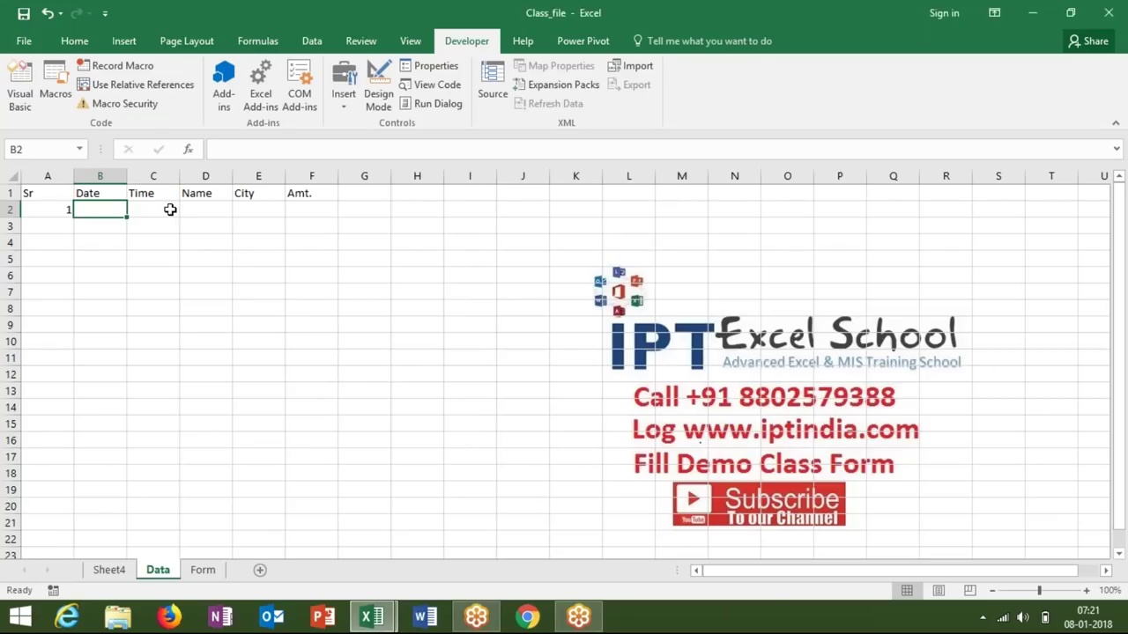
left_click(170, 209)
key("alt+F11")
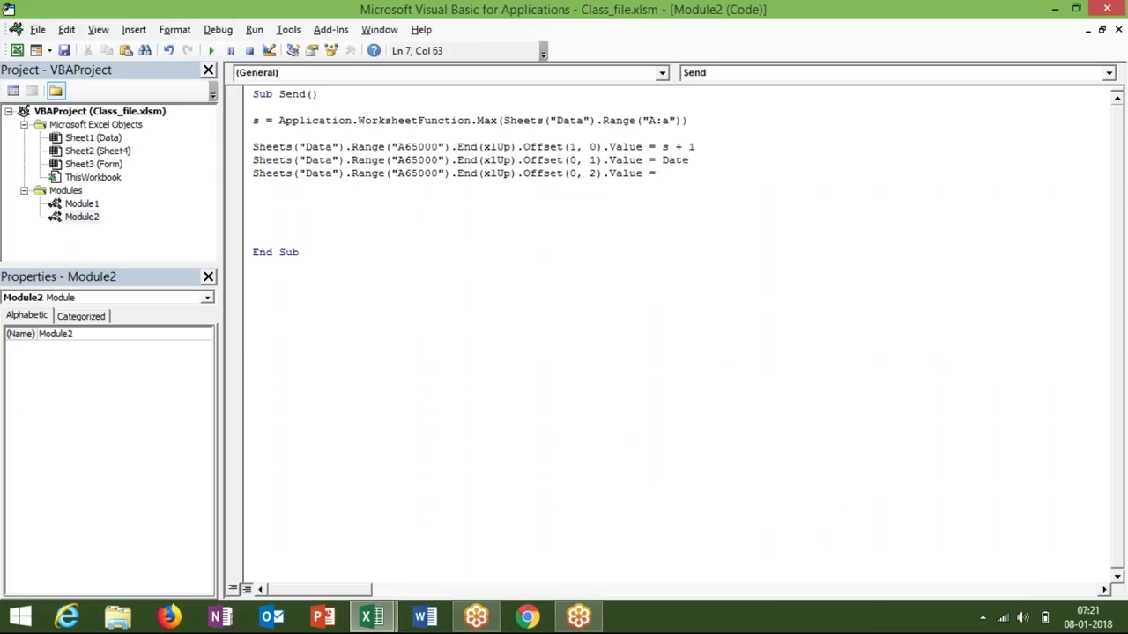
type("format(")
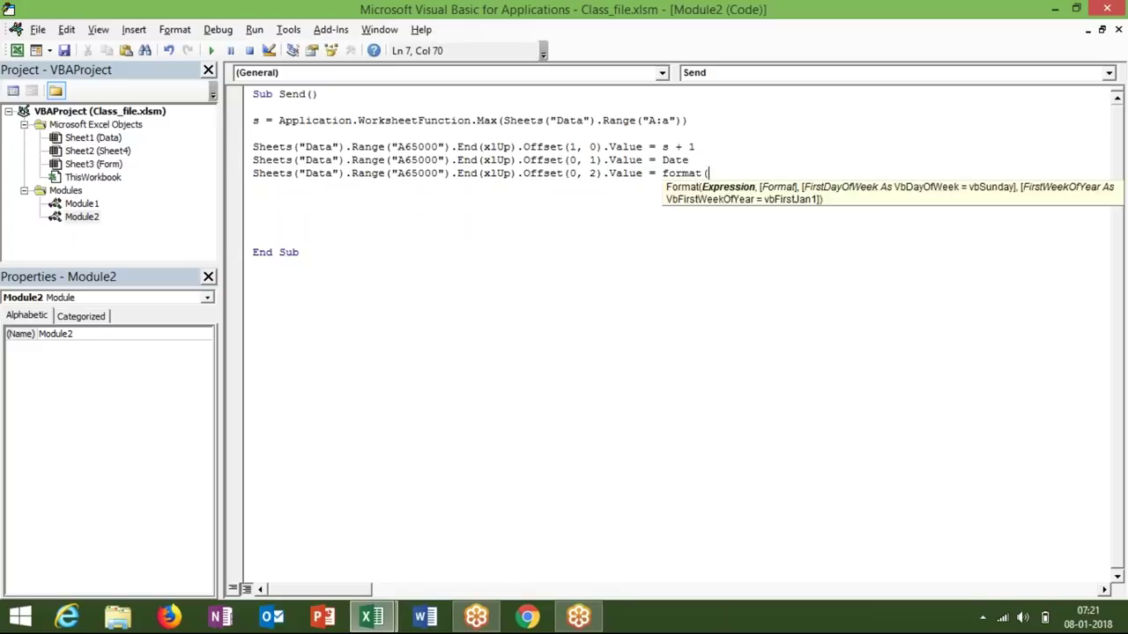
type("0")
key("BackSpace")
type("\"Da")
key("BackSpace")
key("BackSpace")
key("BackSpace")
type("now,\"HH:MM:SS\"")
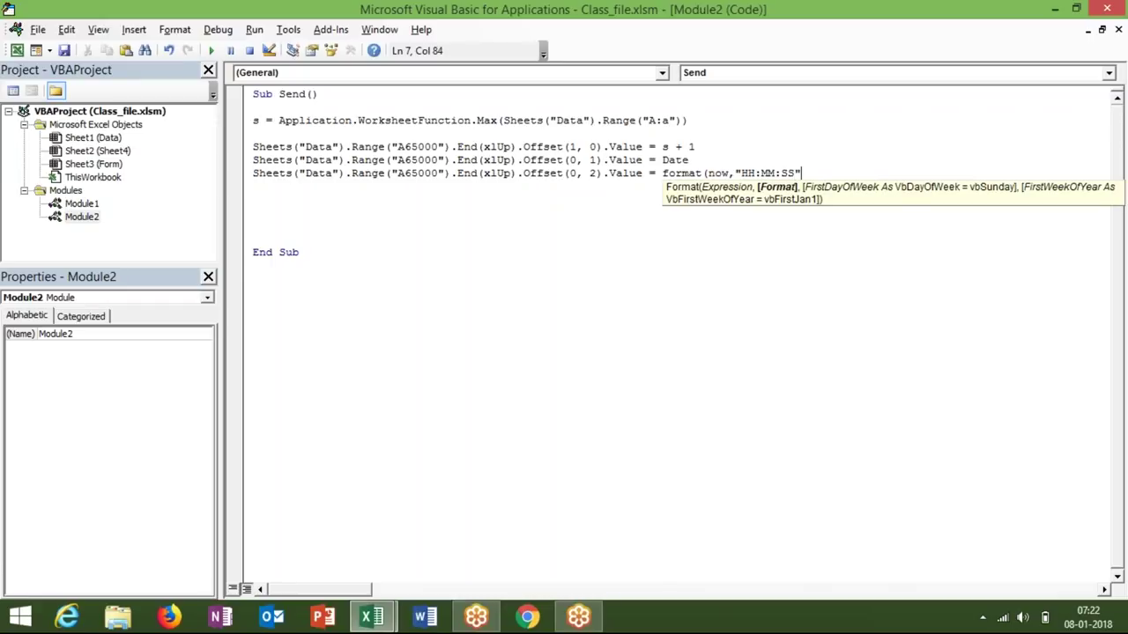
type(")")
key("Return")
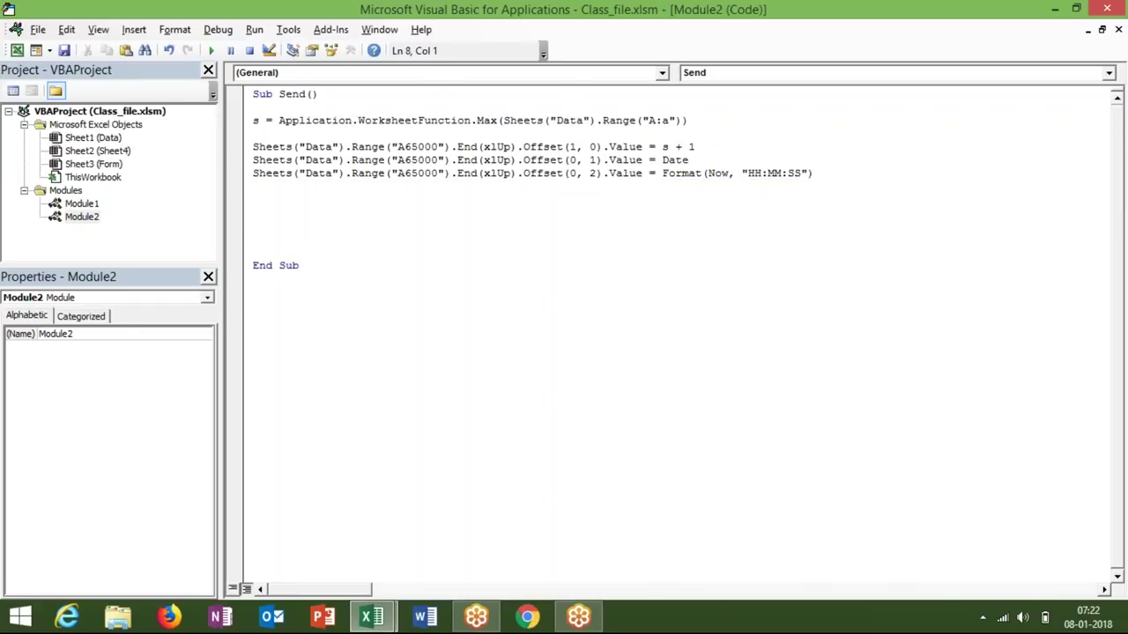
key("alt+F11")
Enter the test formula =NOW() in cell G4 of the Data sheet
left_click(388, 245)
type("=np")
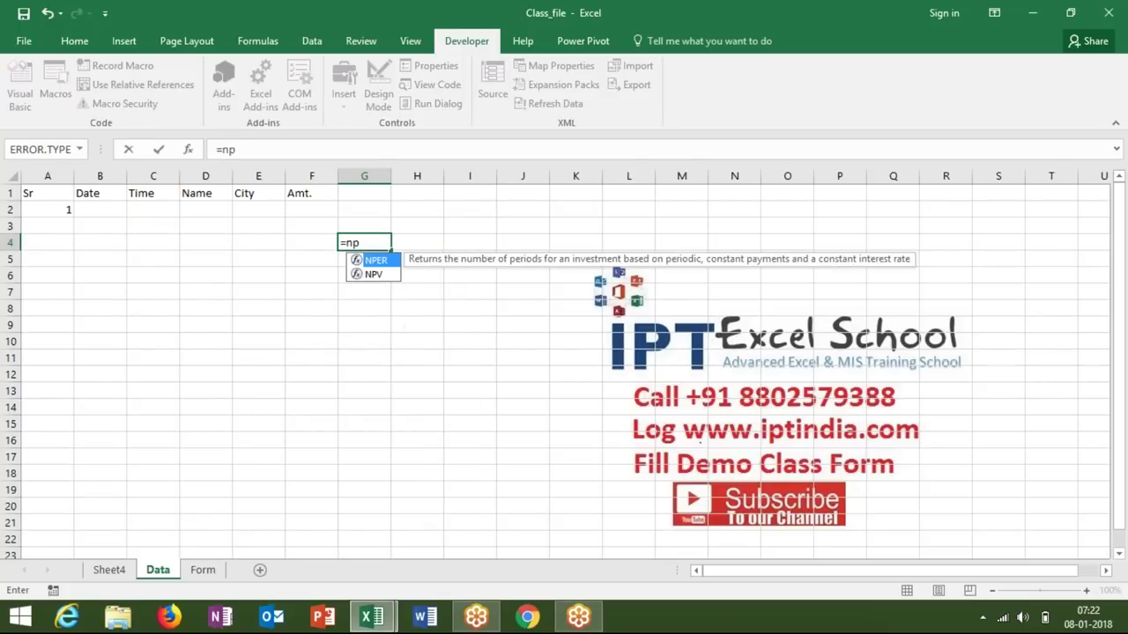
key("BackSpace")
type("o")
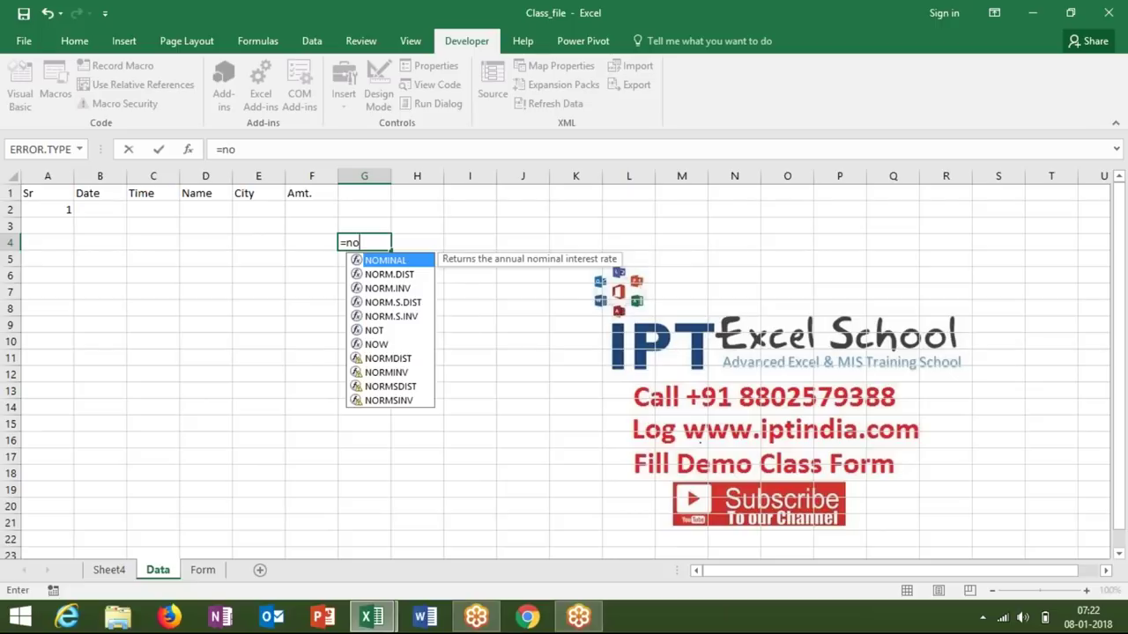
type("w")
key("Tab")
key("Return")
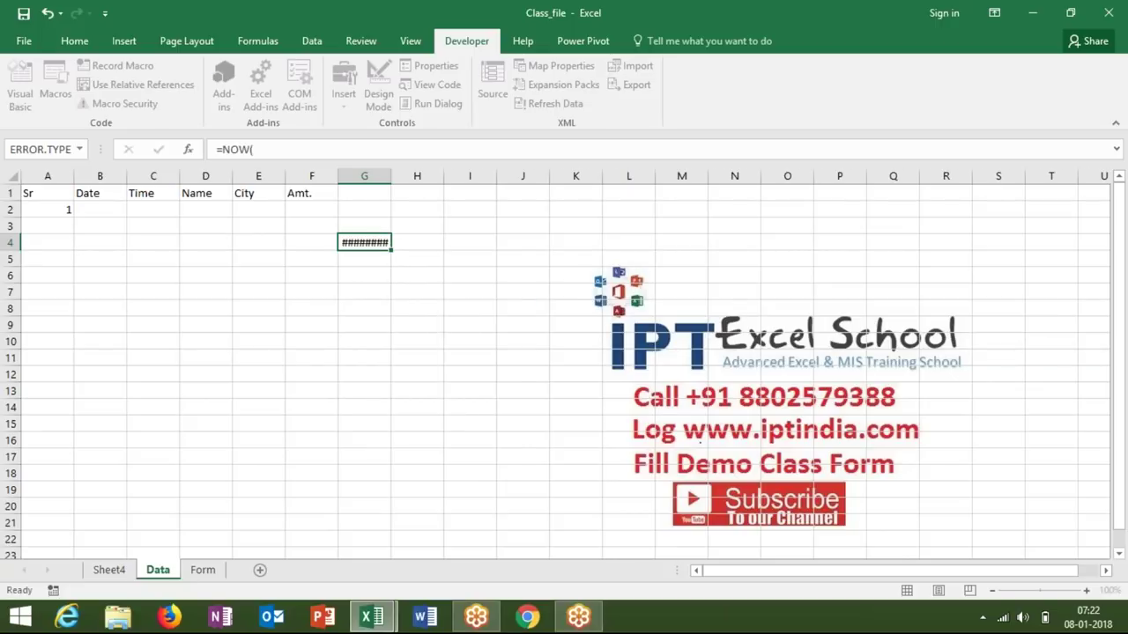
Enter =TEXT(G4,"HH:MM:SS") in G5 and recalculate so it shows 07:22:44
type("=")
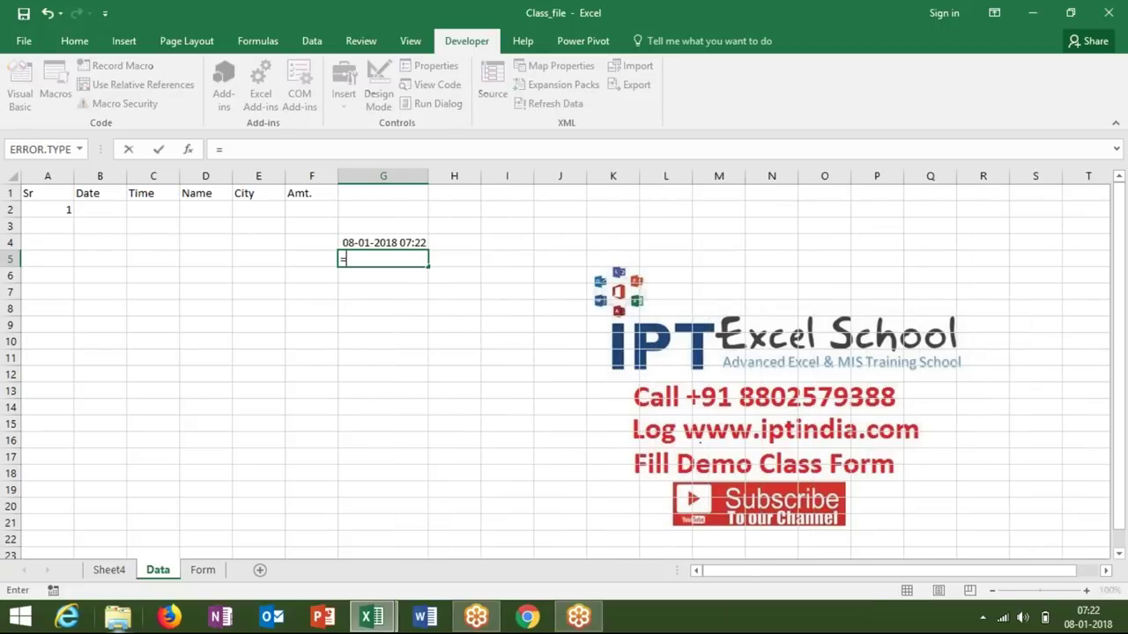
type("te")
key("Tab")
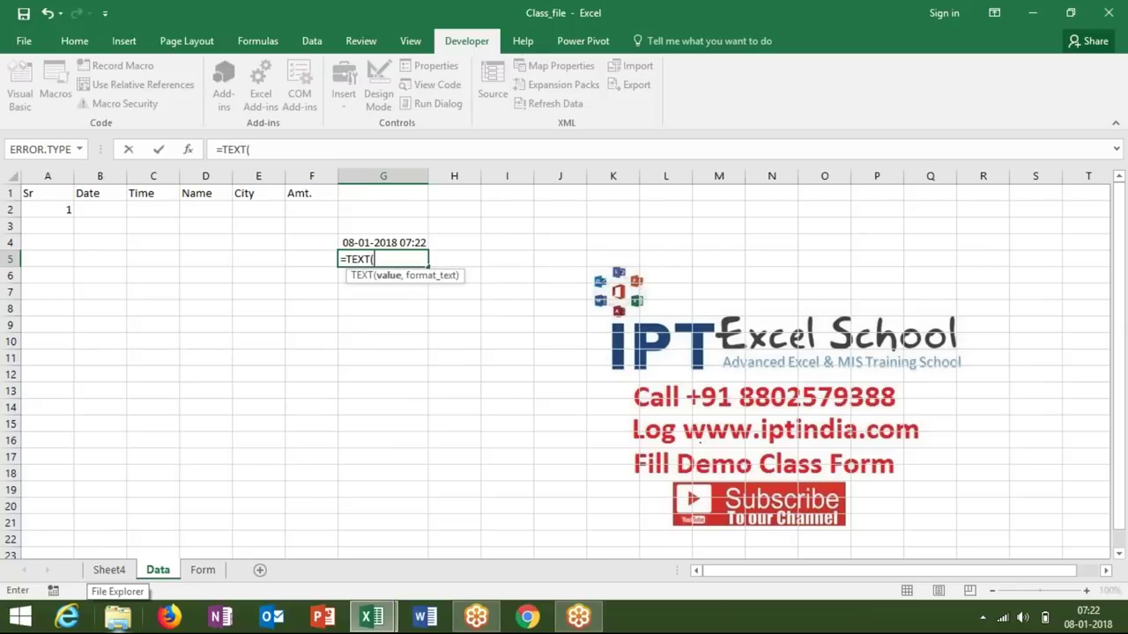
key("Up")
type(",\"HH:MM:SS\"")
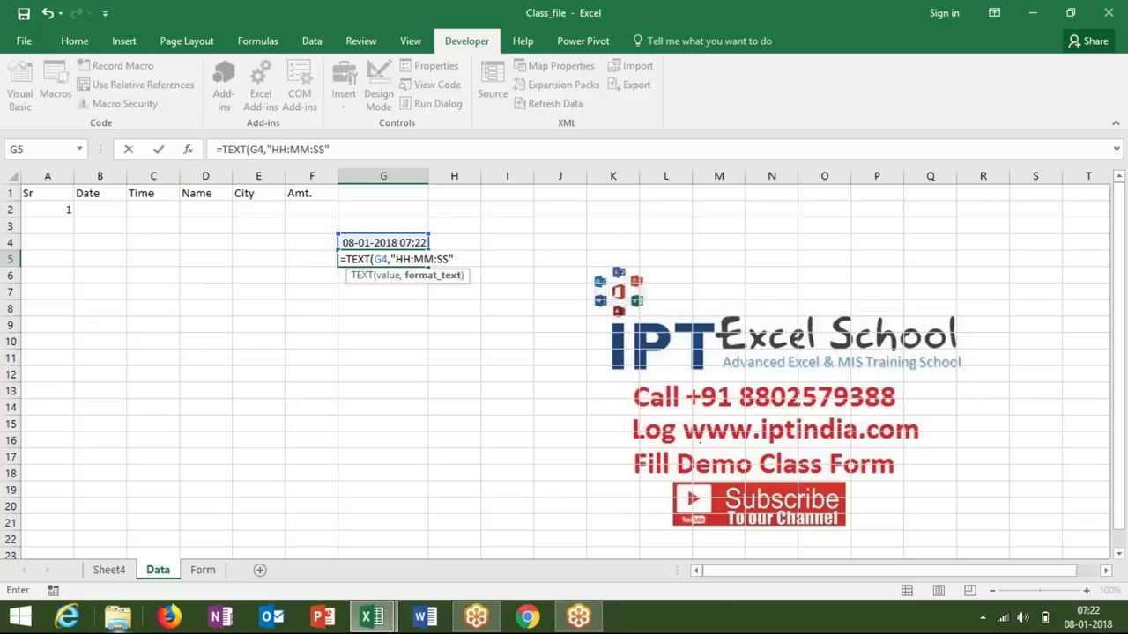
key("Return")
type("]")
key("Escape")
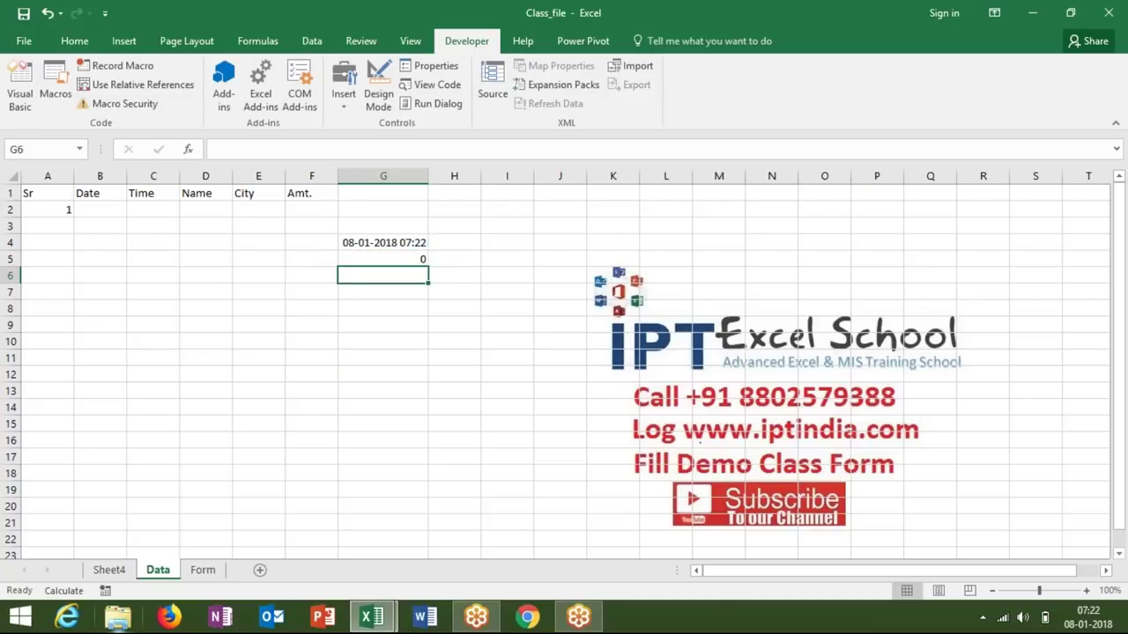
left_click(383, 258)
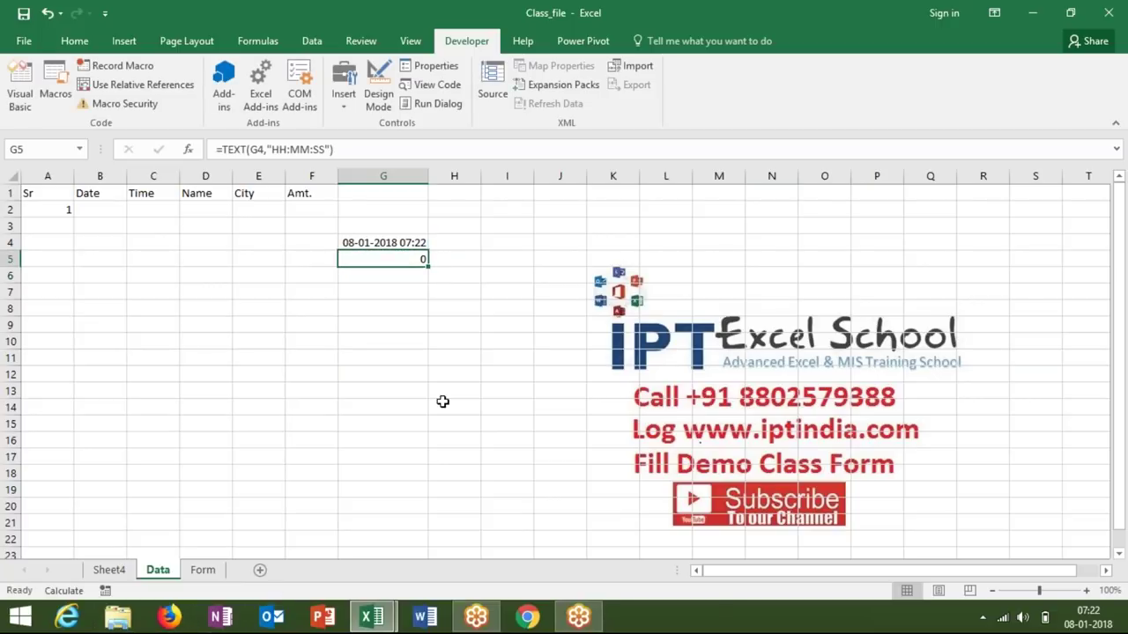
key("F9")
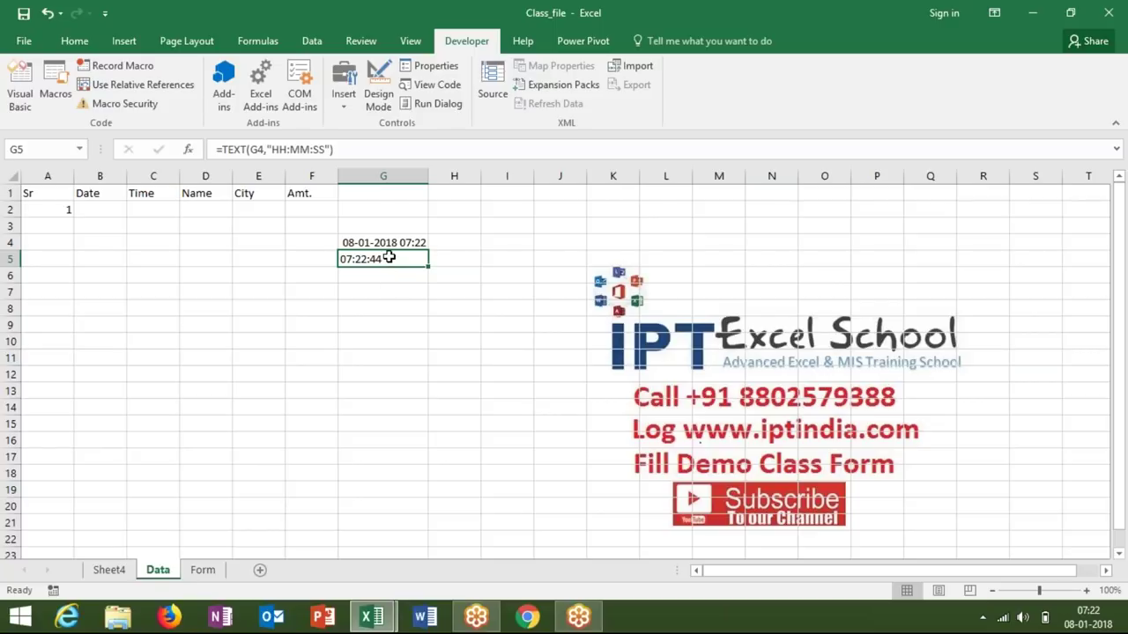
left_click(388, 289)
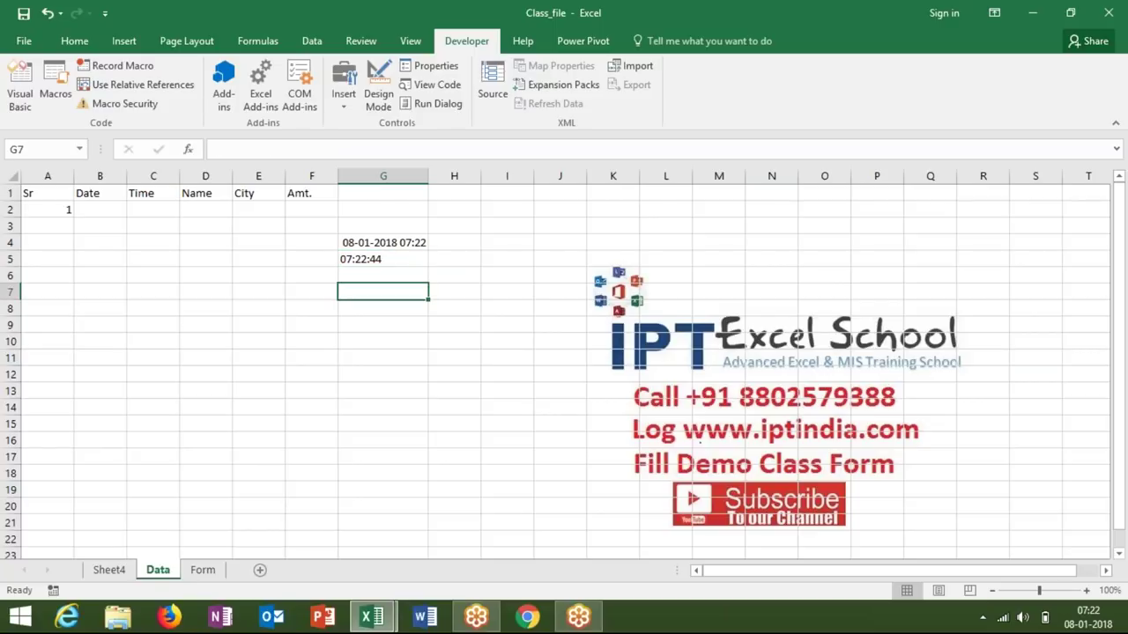
key("alt+F11")
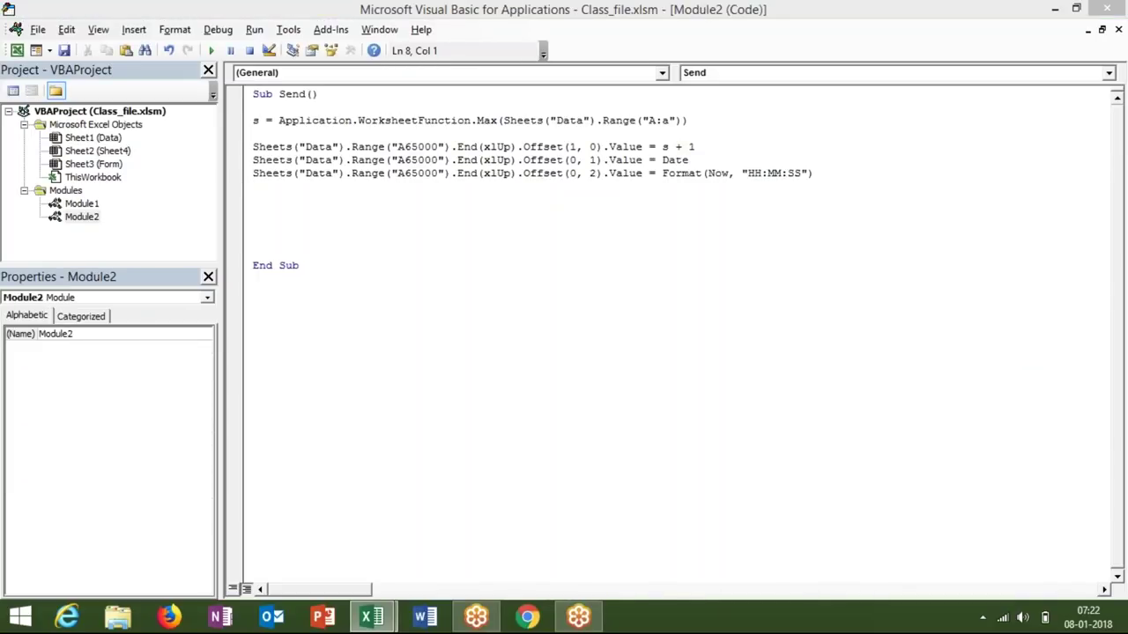
Paste another serial-number line on line 8 and change its offset to (0, 3)
key("Return")
key("Return")
key("Up")
key("Up")
key("Up")
left_click(253, 186)
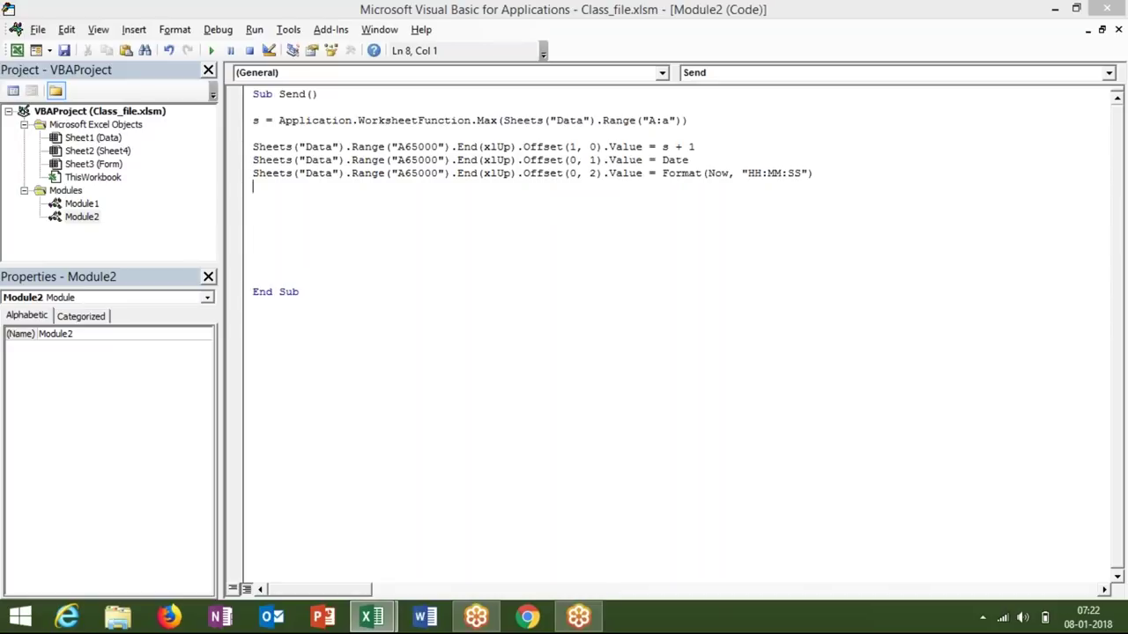
type("Sheets(\"Data\").Range(\"A65000\").End(xlUp).Offset(1, 0).Value = s + 1")
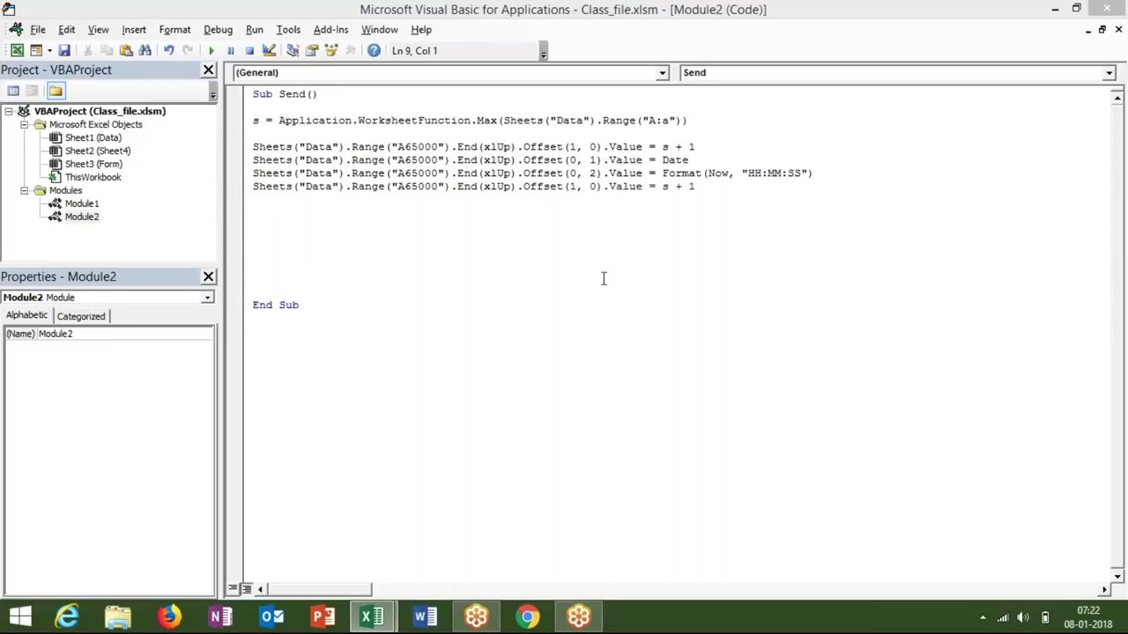
left_click(577, 186)
key("BackSpace")
type("0")
double_click(593, 186)
type("3")
Set that line's value to Sheets("Form").Range("B2").Value for the Name column
key("alt+Tab")
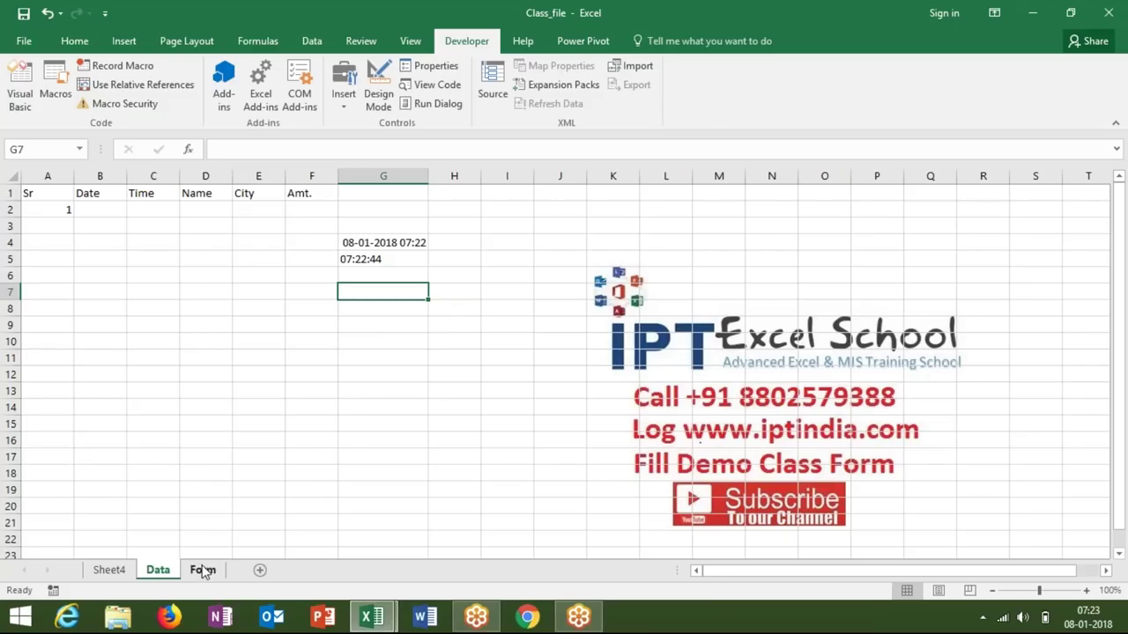
left_click(202, 570)
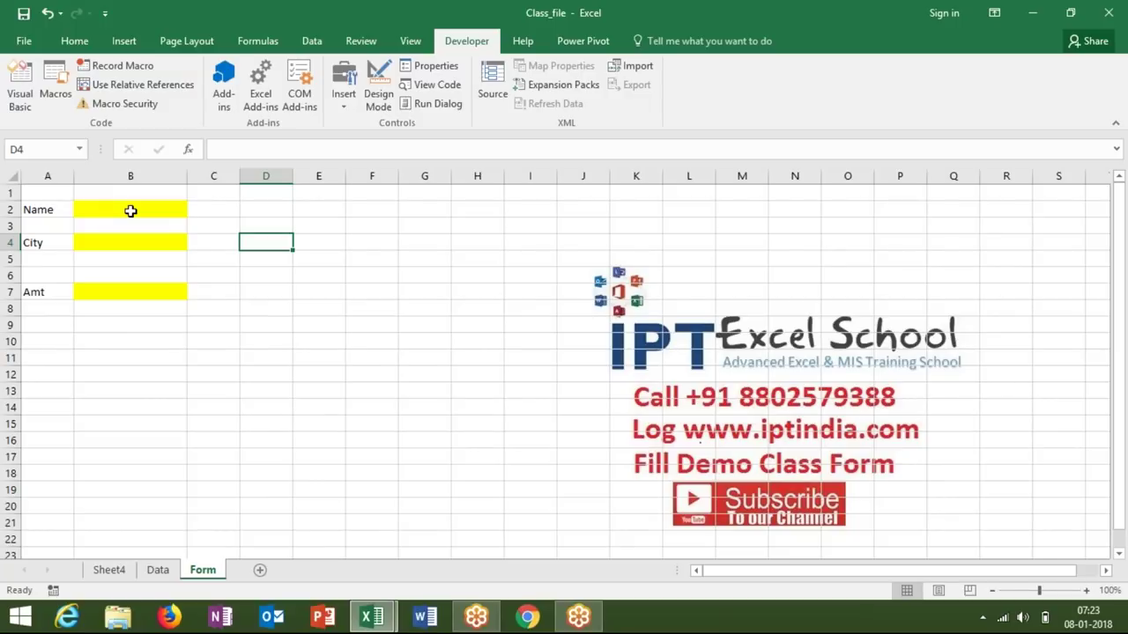
key("alt+Tab")
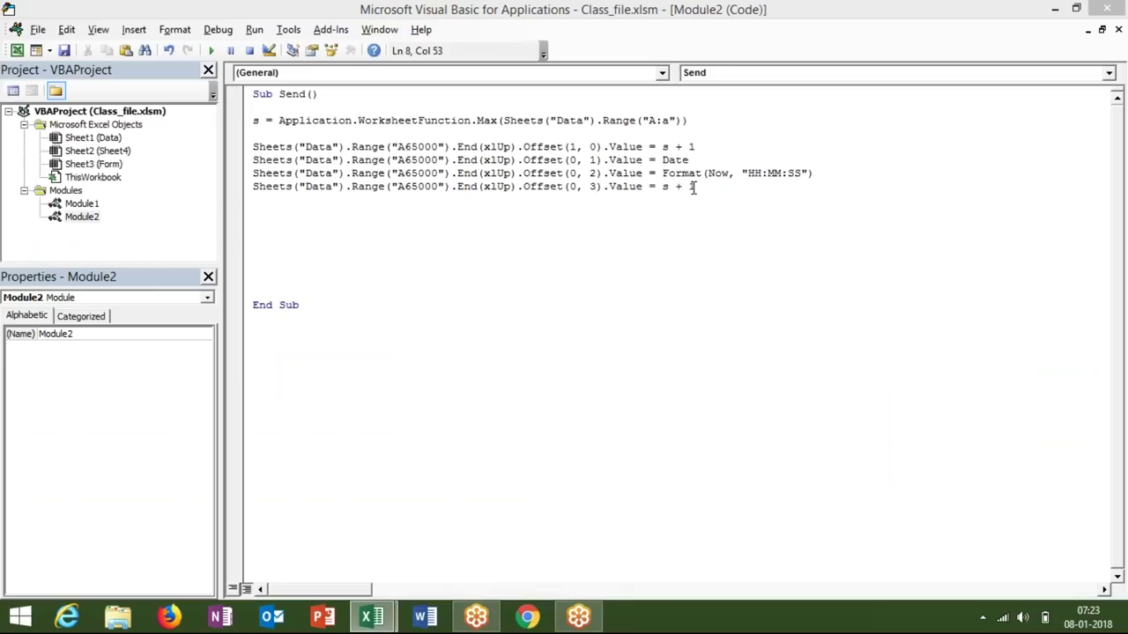
left_click(693, 186)
key("BackSpace")
key("BackSpace")
key("BackSpace")
key("BackSpace")
key("BackSpace")
type("sheets")
type("(\"Form\"")
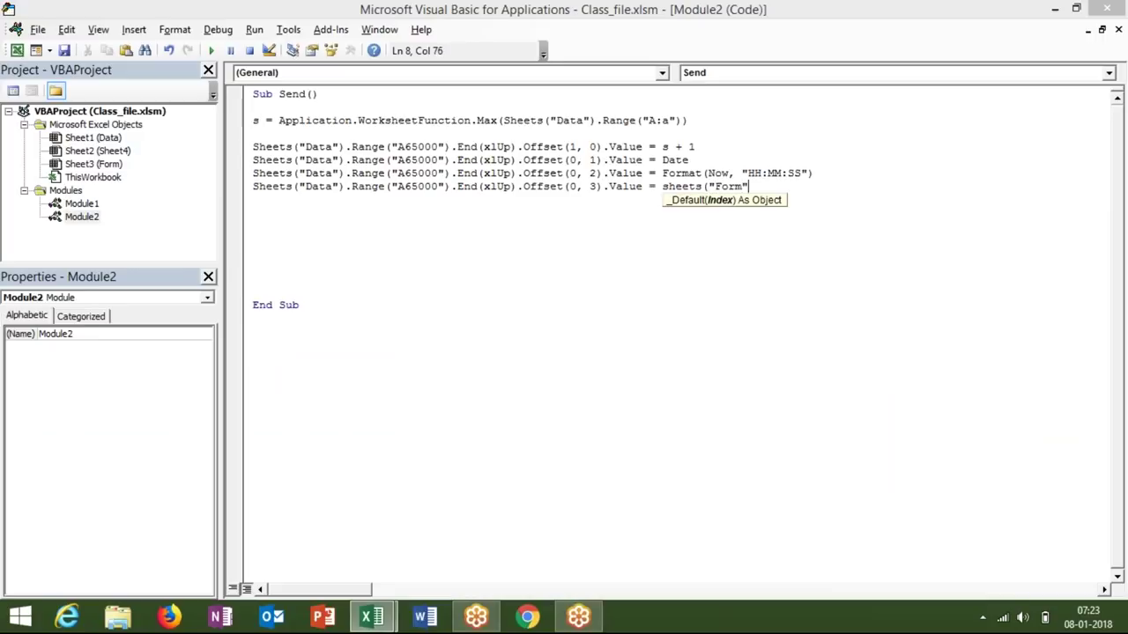
type(").range")
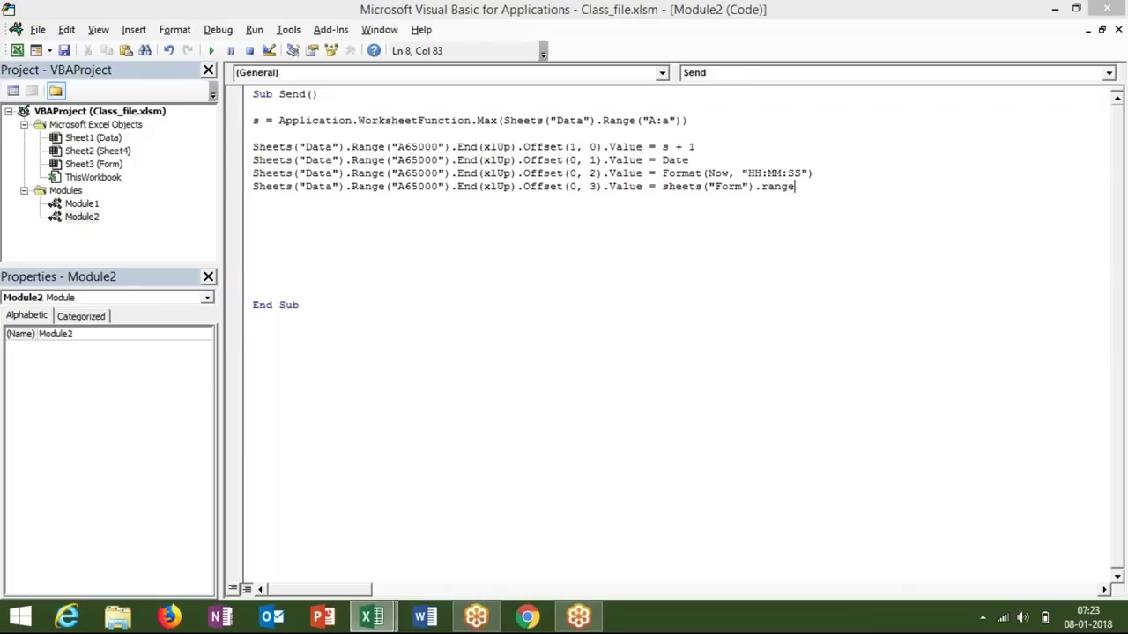
type("(\"")
type("B")
key("alt+F11")
key("alt+F11")
type("\"")
type(".value")
key("Return")
key("Up")
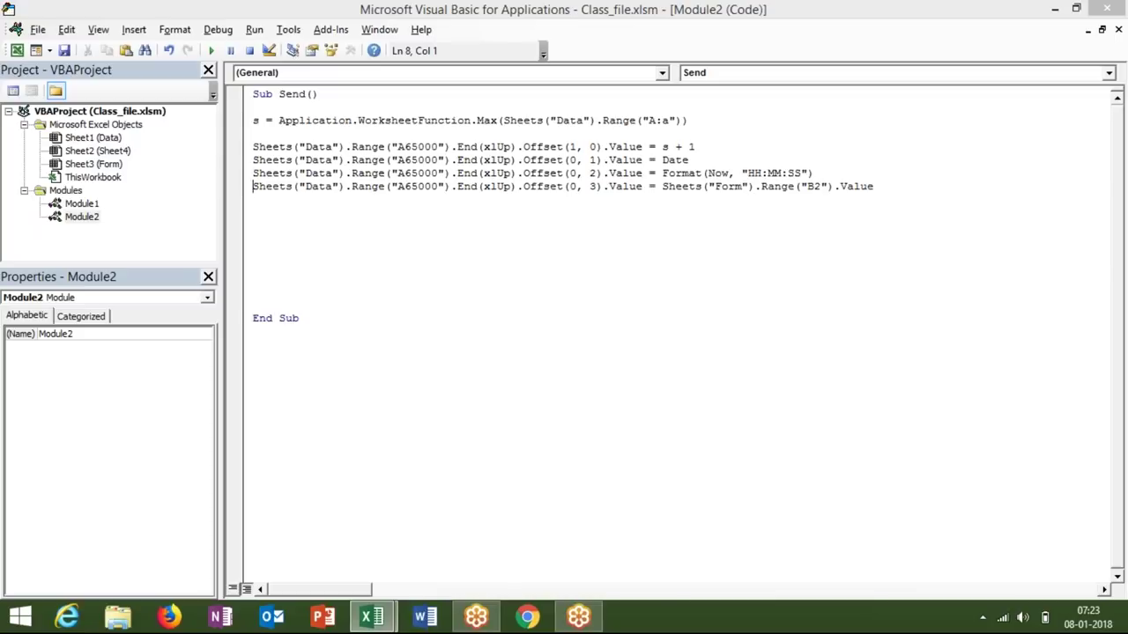
Duplicate the Name line twice and change the copies' column offsets to 4 and 5
key("shift+Down")
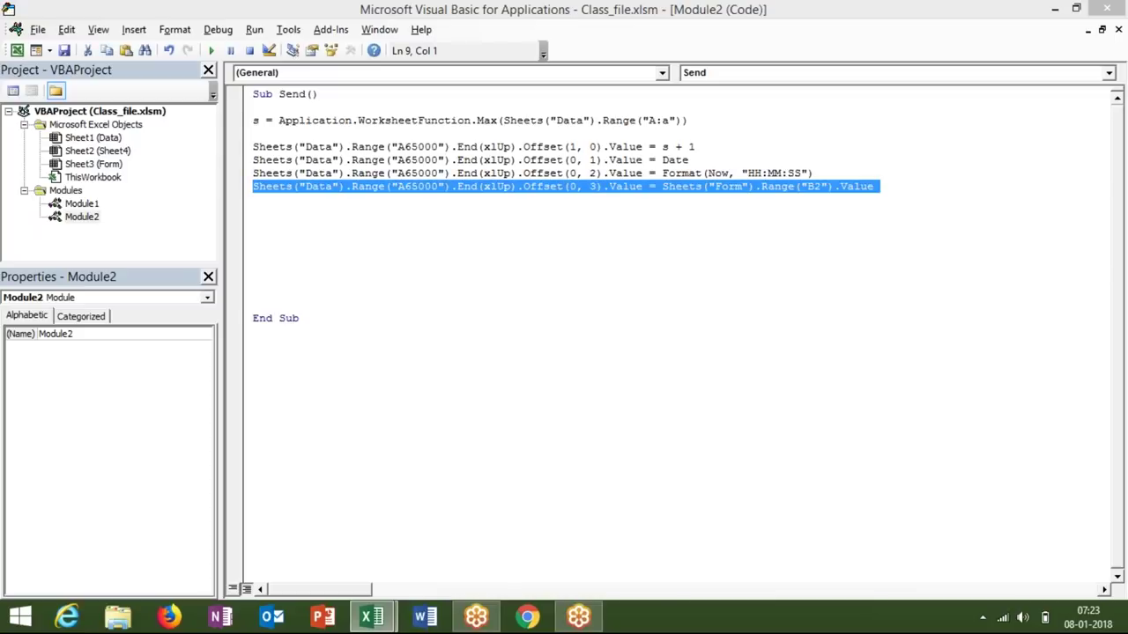
key("ctrl+c")
key("ctrl+v")
key("ctrl+v")
key("ctrl+v")
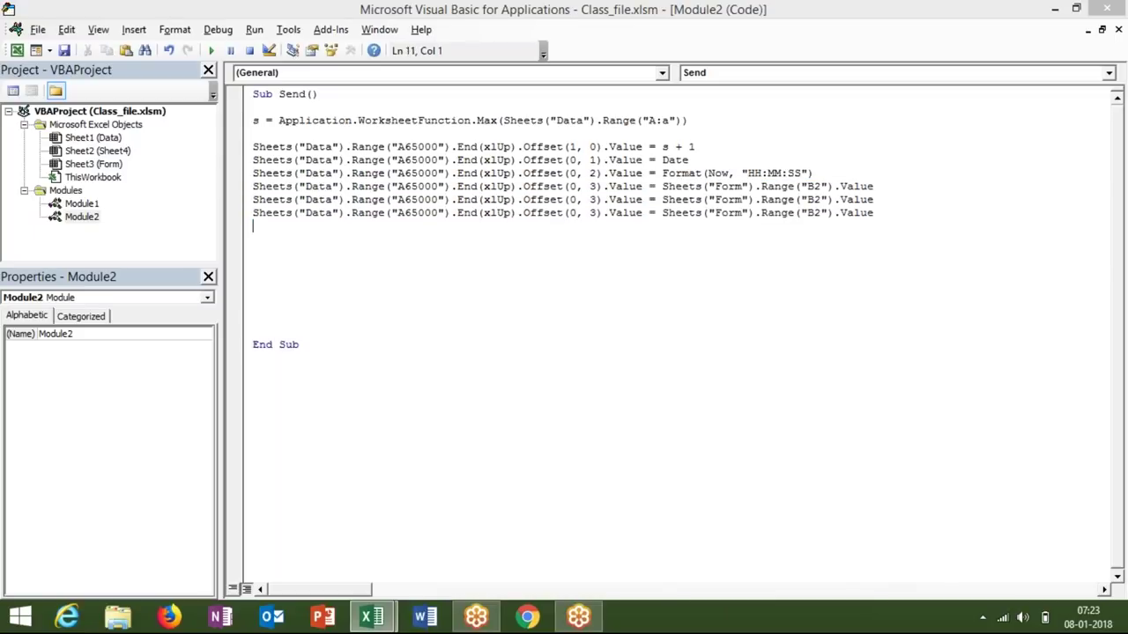
key("alt+F11")
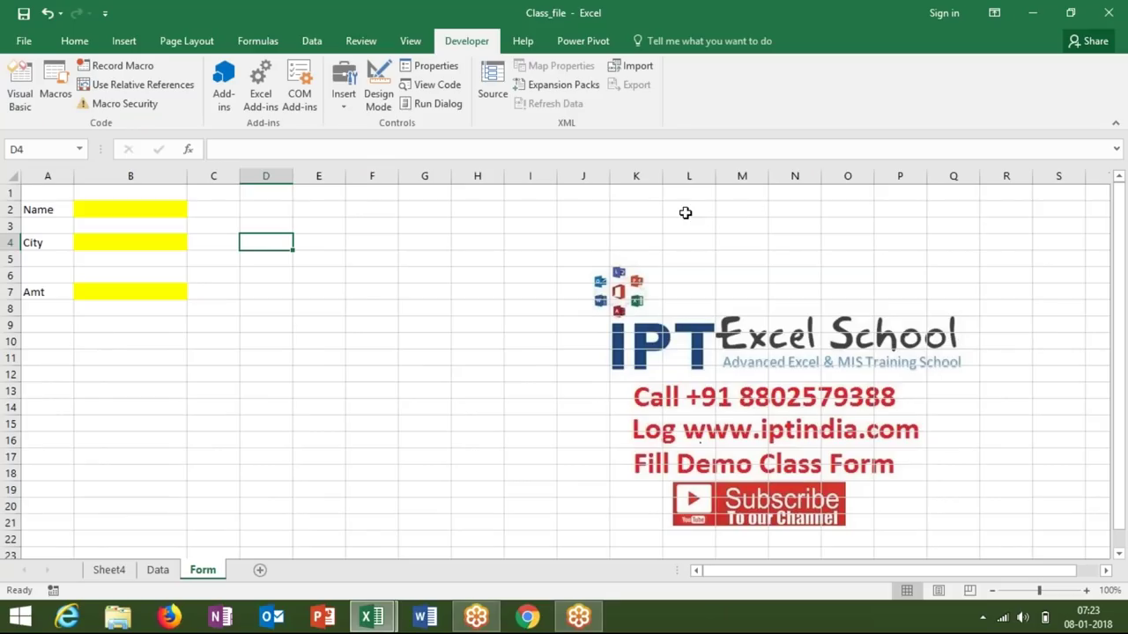
key("alt+F11")
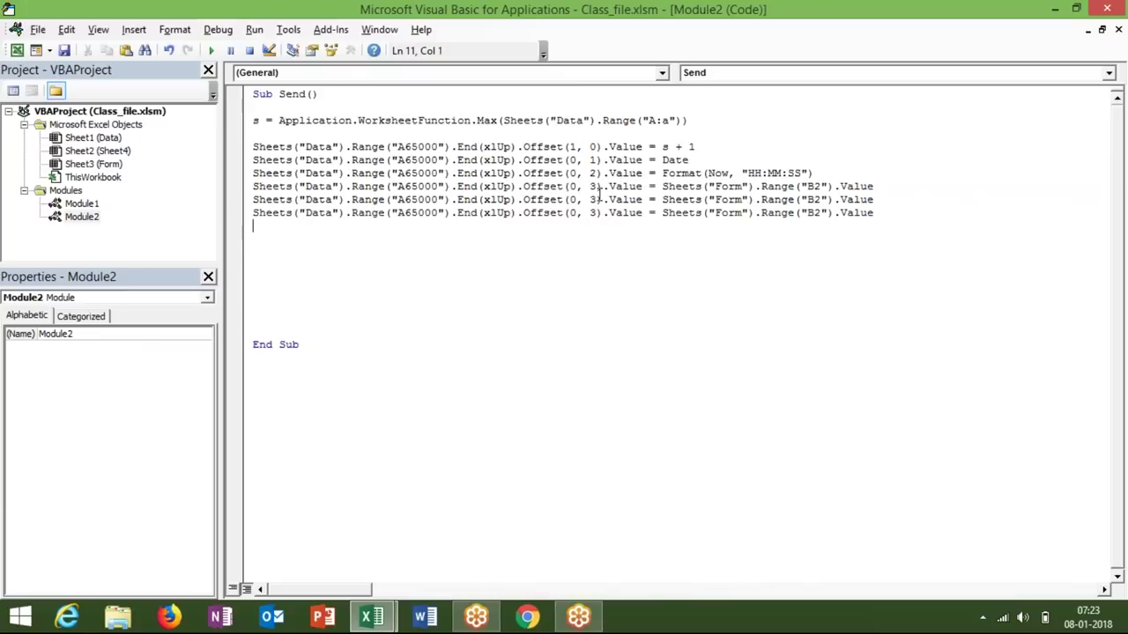
left_click(595, 199)
key("BackSpace")
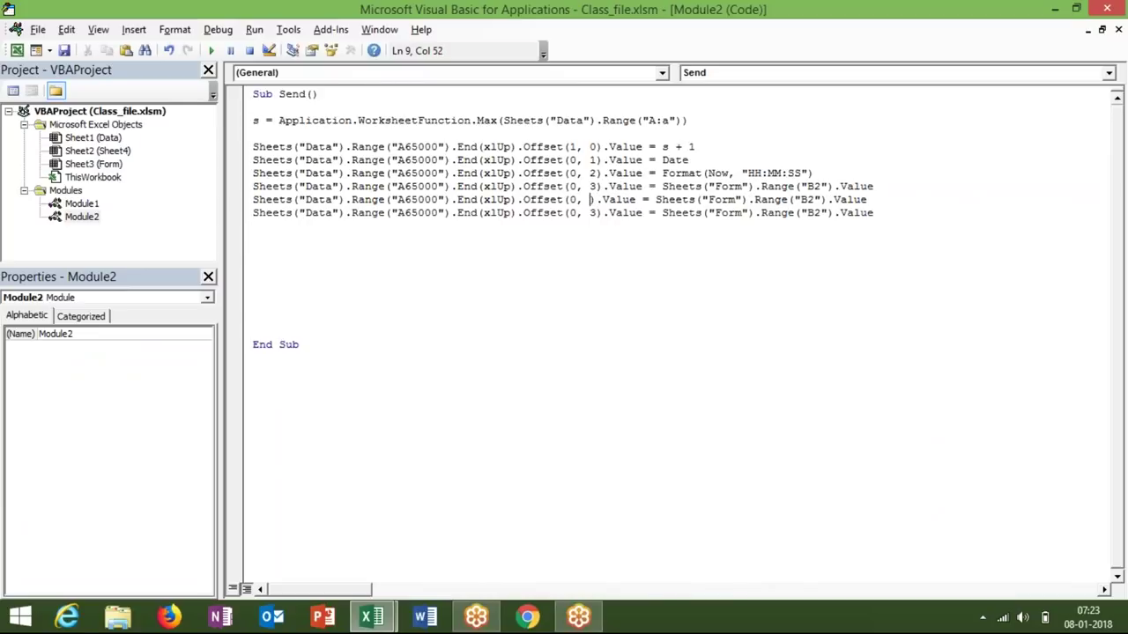
type("4")
double_click(594, 212)
type("5")
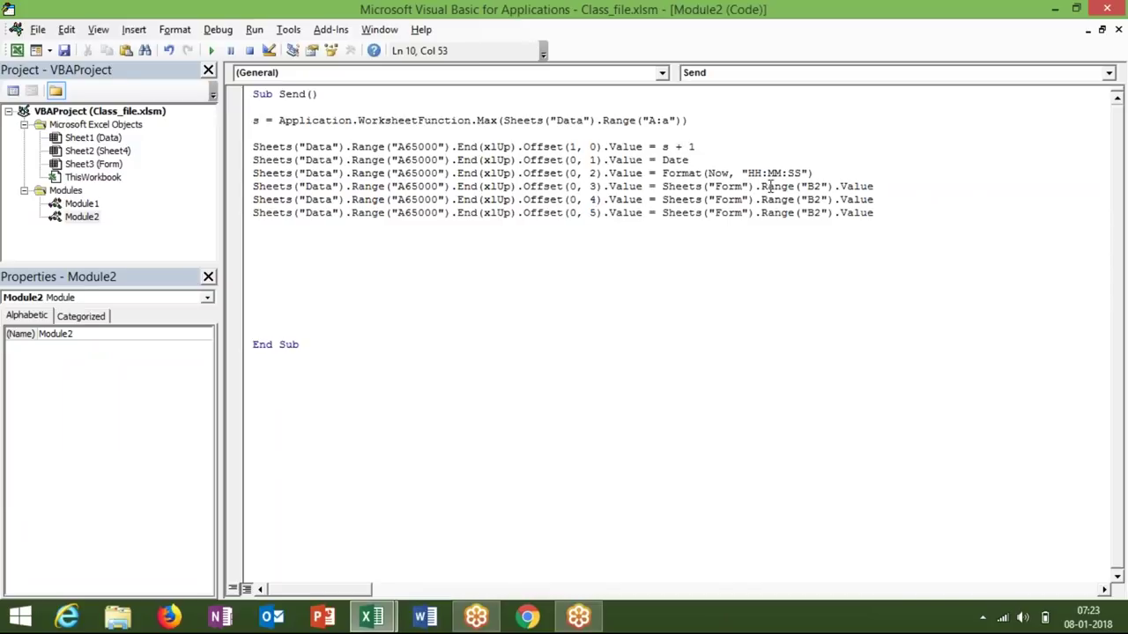
Change the two copies' source cells from B2 to Form's B4 and B7
left_click(819, 199)
key("shift+Left")
key("alt+F11")
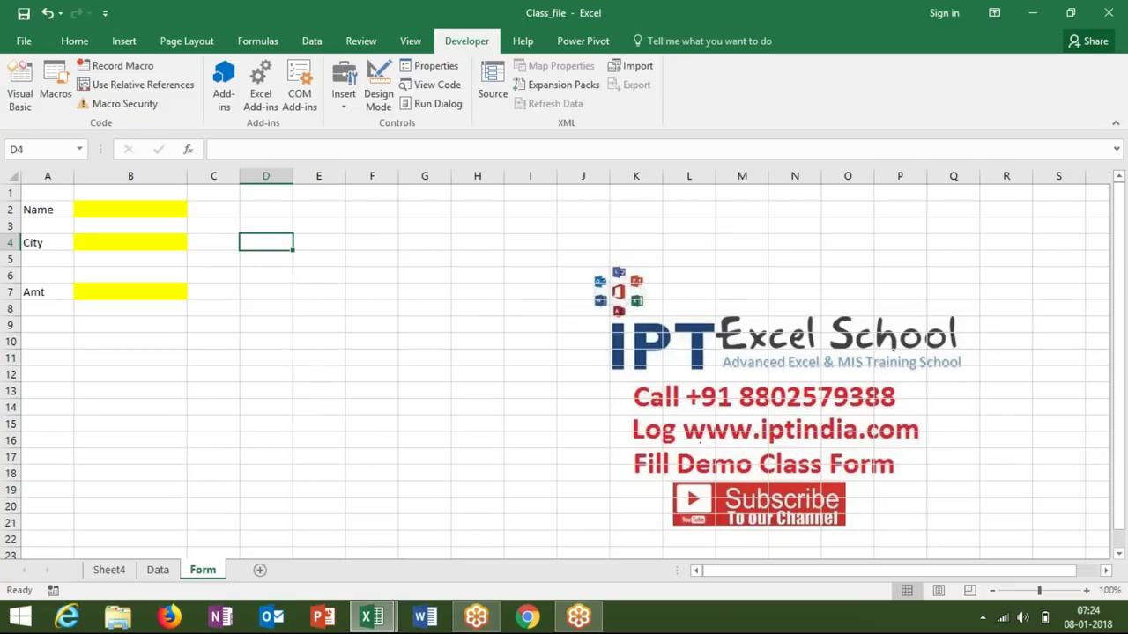
key("alt+F11")
key("BackSpace")
type("4")
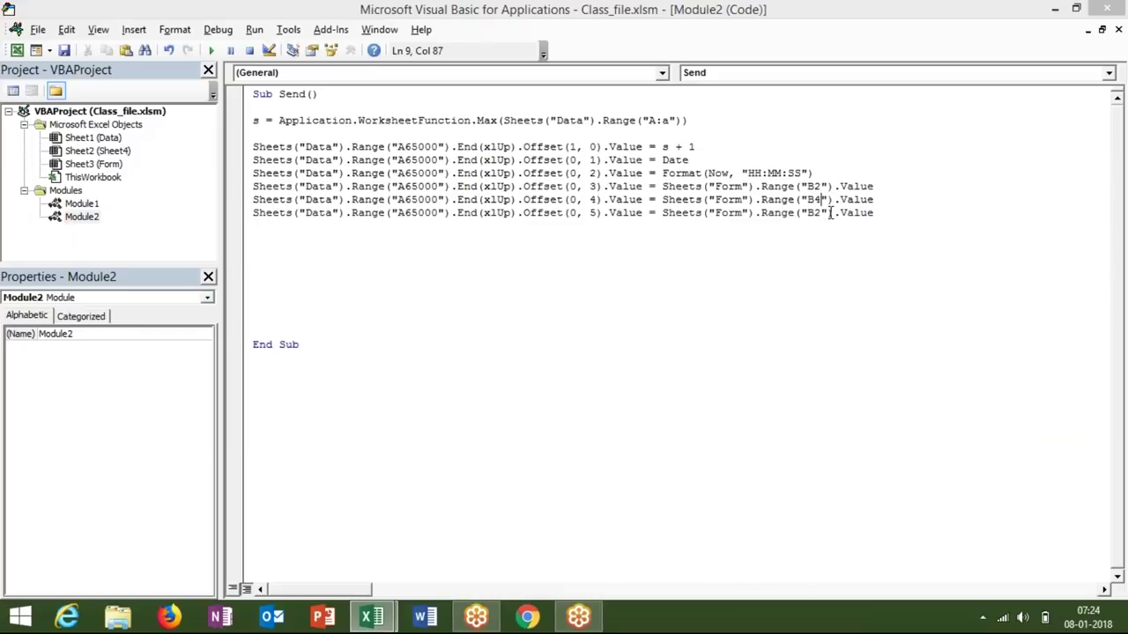
left_click(824, 213)
key("BackSpace")
type("7")
left_click(677, 248)
Add a MsgBox "Data Have Saved" line to the Send macro
type("msb")
key("BackSpace")
key("BackSpace")
type("sgbox ")
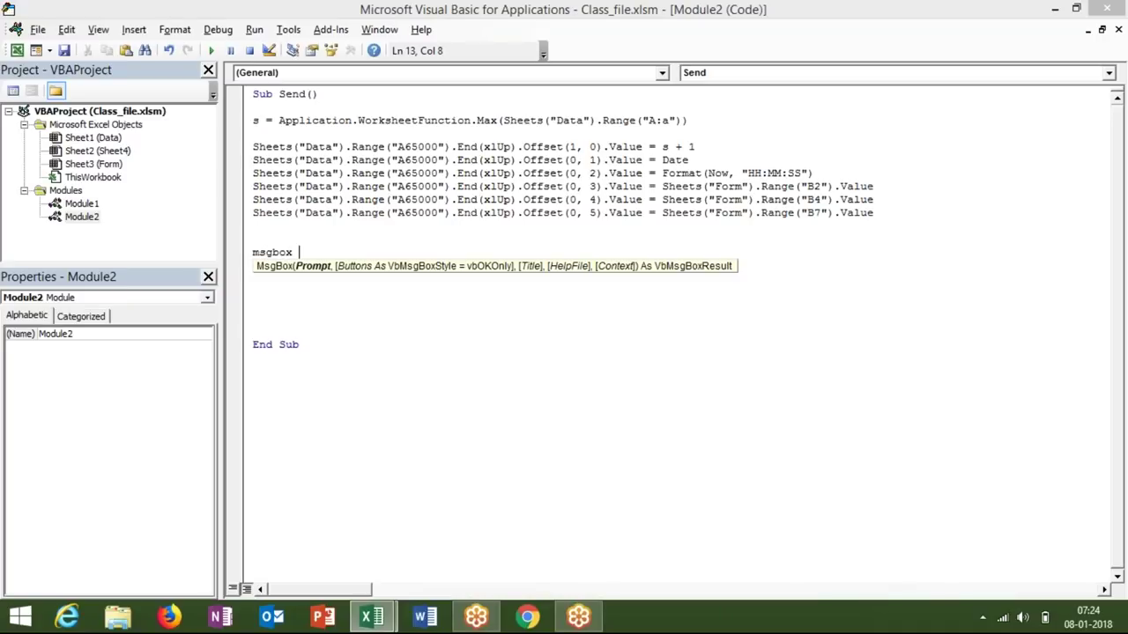
type("\"")
type("Data ")
type("Have ")
type("Sae")
type("v")
type("ve")
type("d")
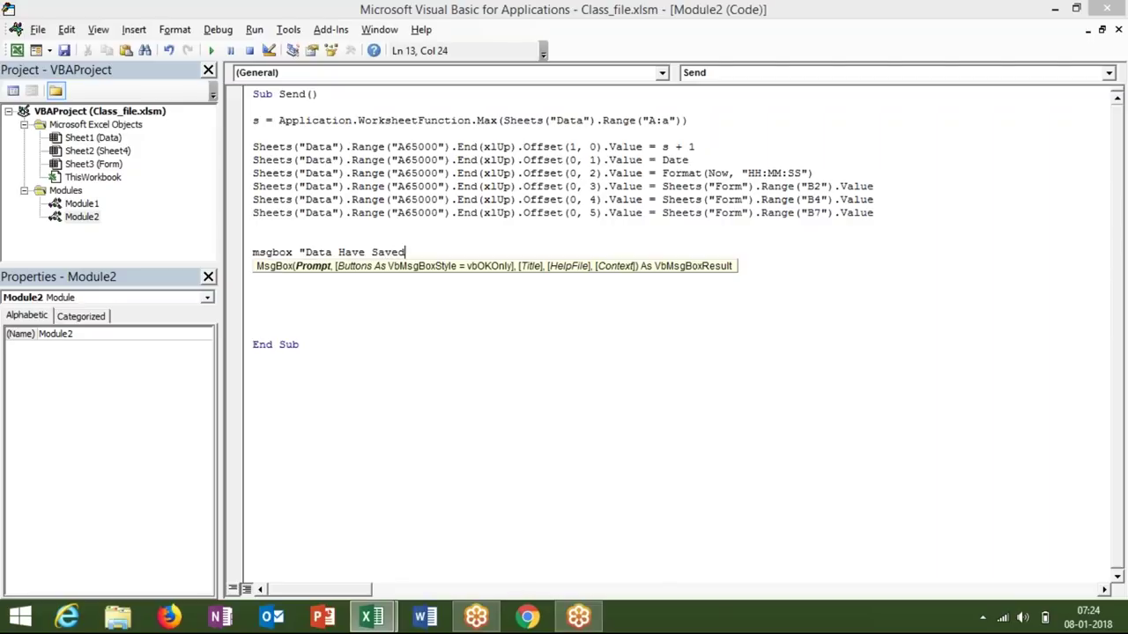
type("\"")
key("Return")
key("Return")
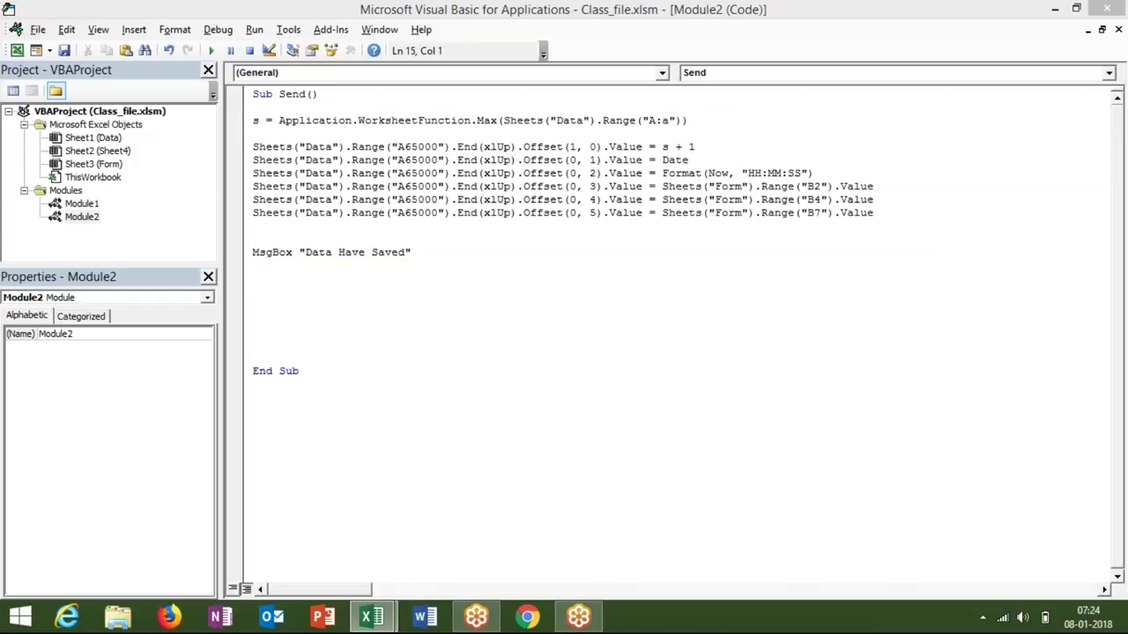
Add Range("B2,B4,B7").ClearContents to clear the form cells, then return to Excel
type("range)")
key("BackSpace")
type("(")
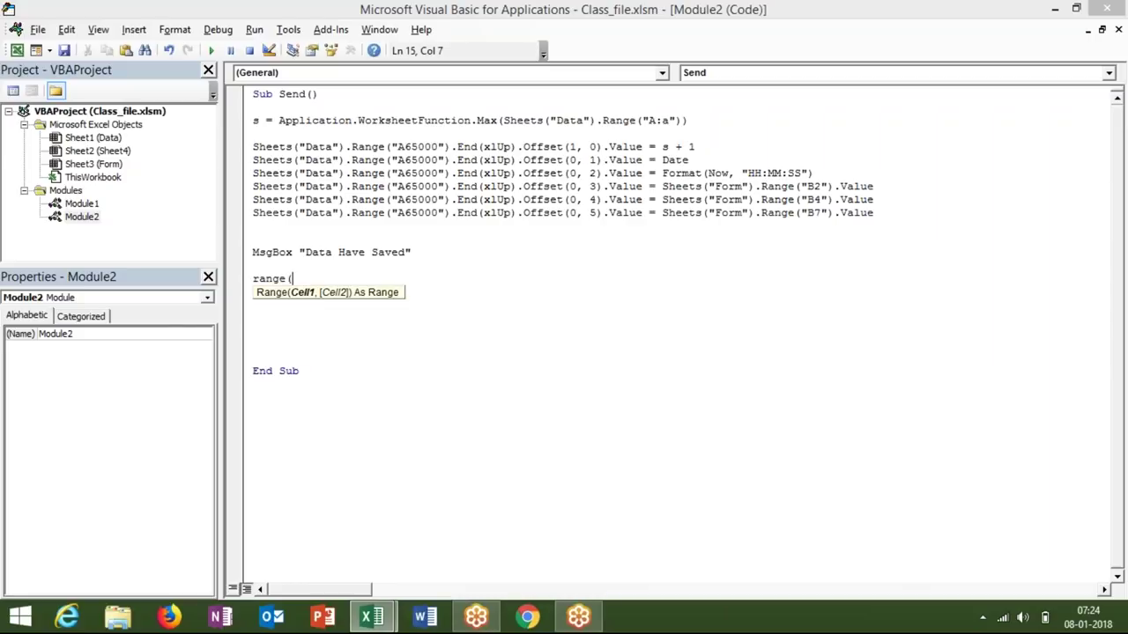
type("\"")
type("B2,")
type("B4,B7\")")
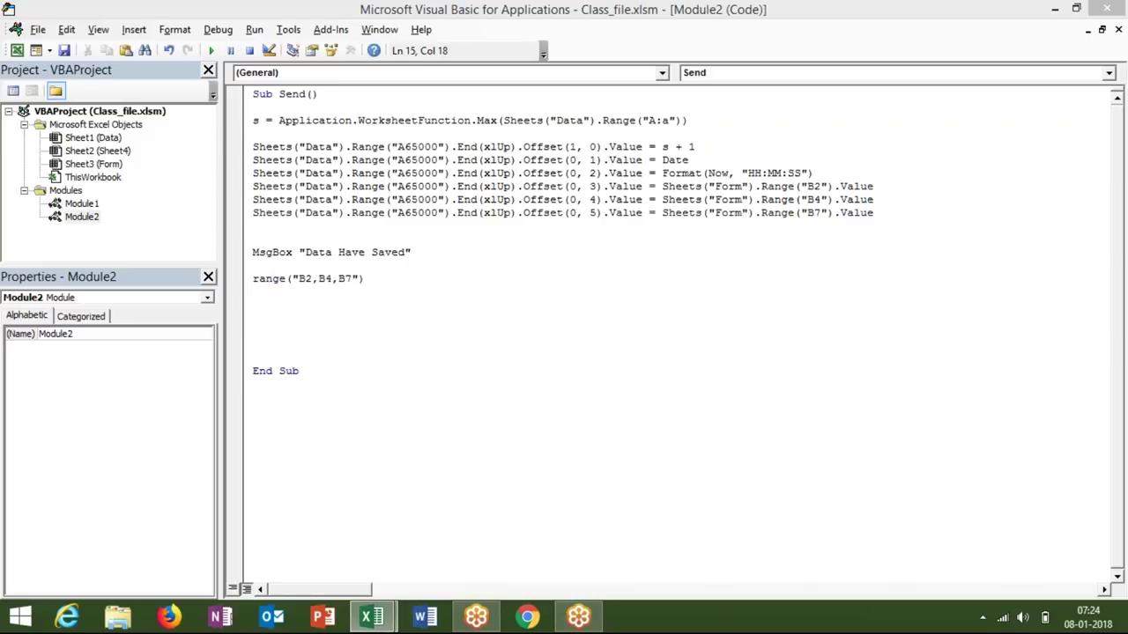
type(".cl")
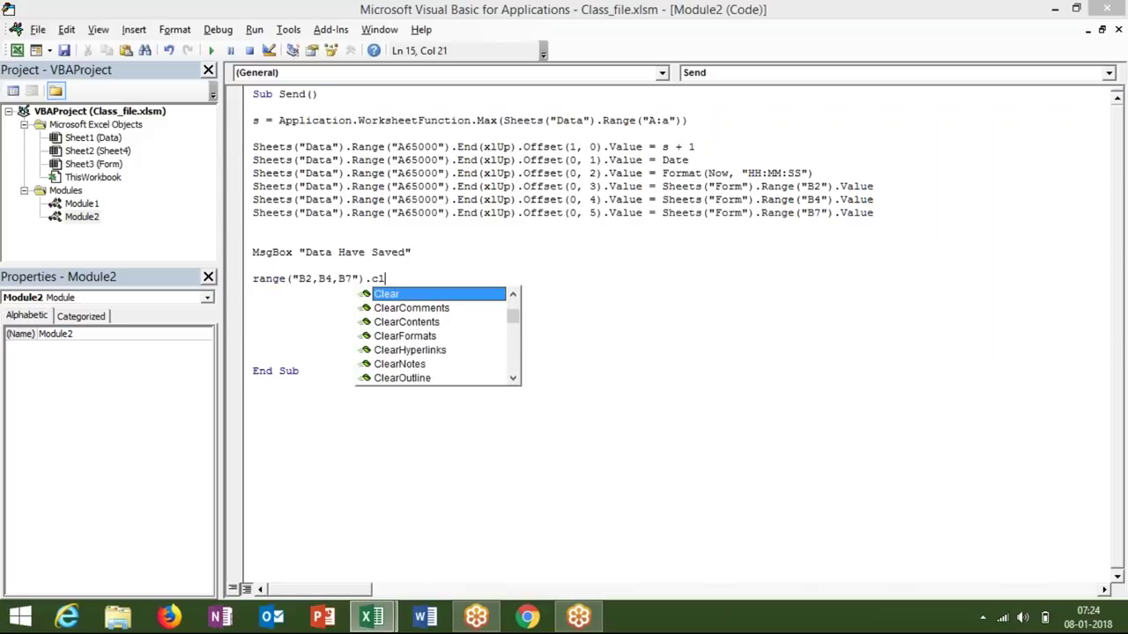
key("Down")
key("Down")
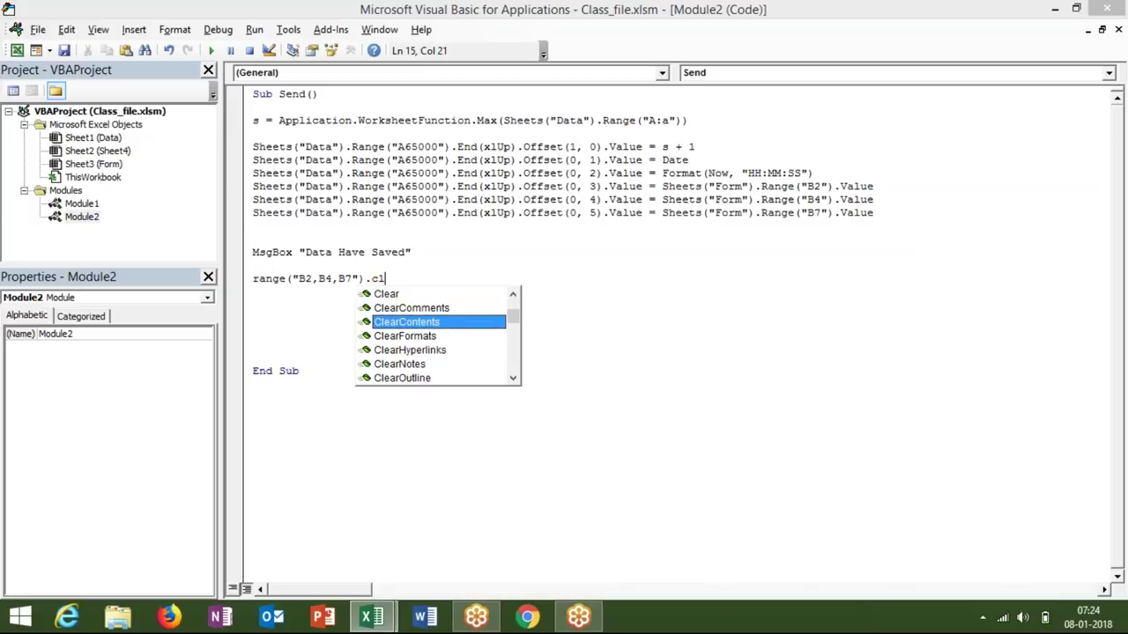
key("Tab")
key("Return")
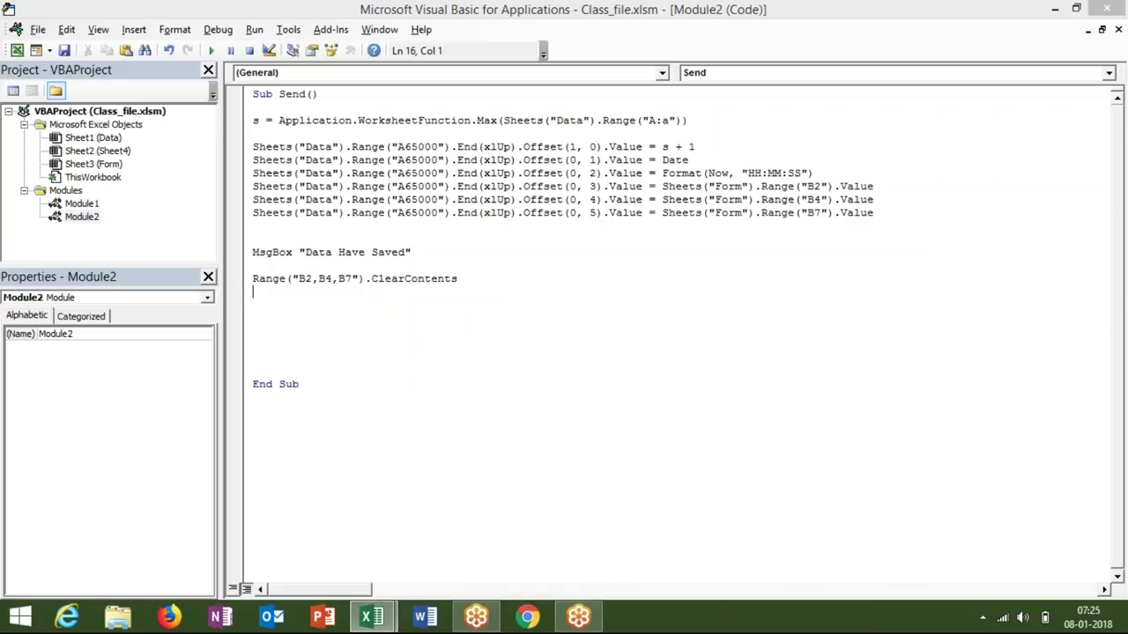
key("alt+F11")
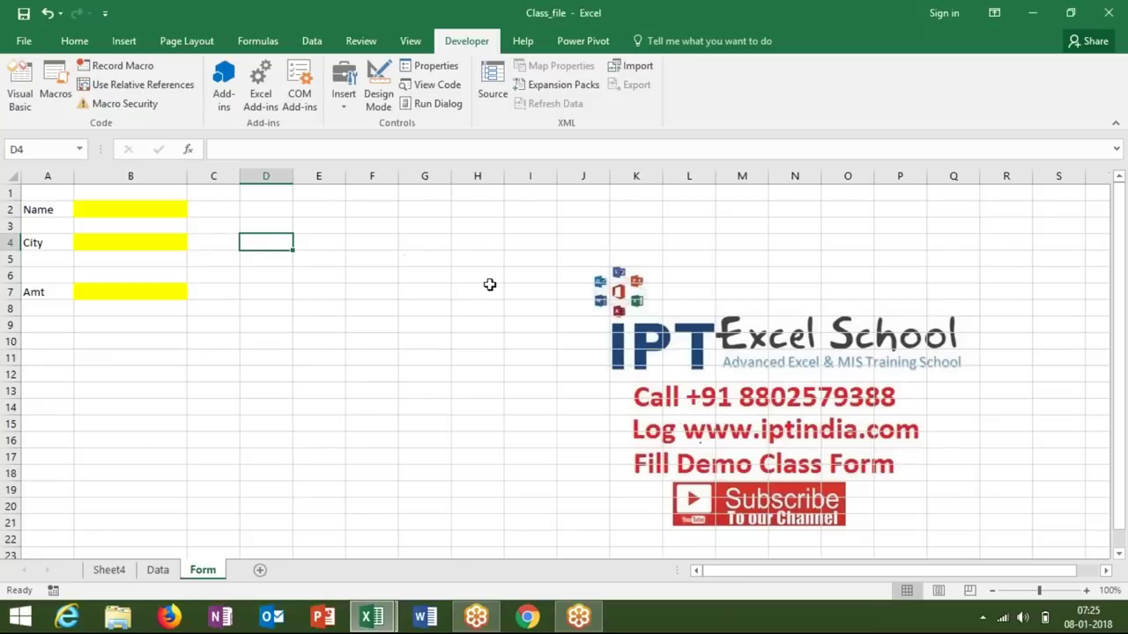
Draw a form-control button around D9:D10 and assign it the Send macro
left_click(287, 342)
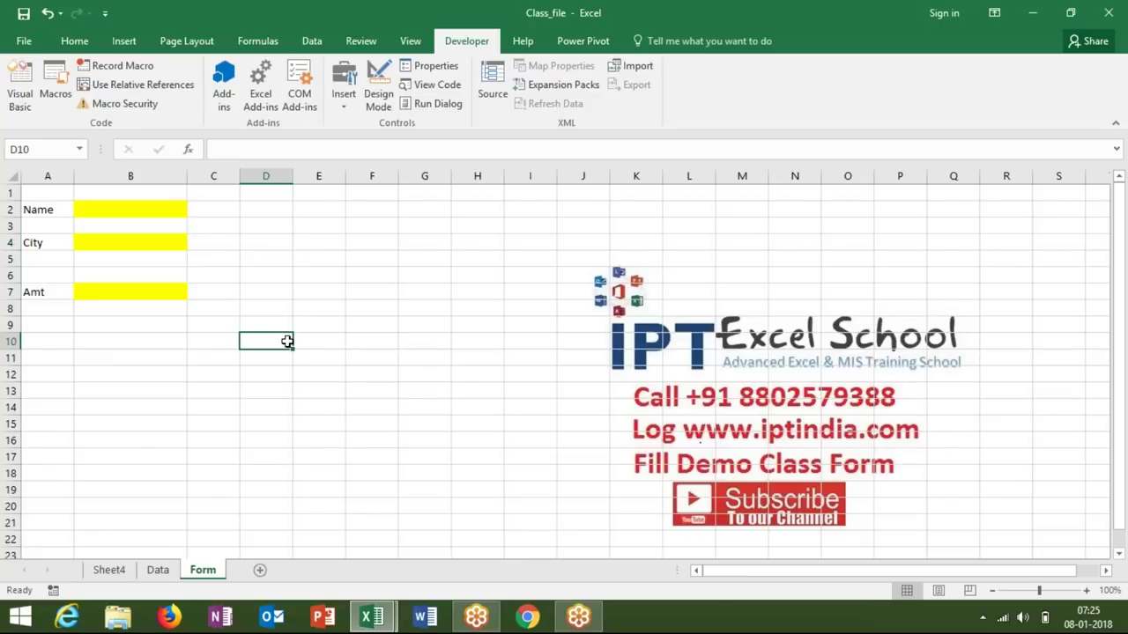
left_click(342, 102)
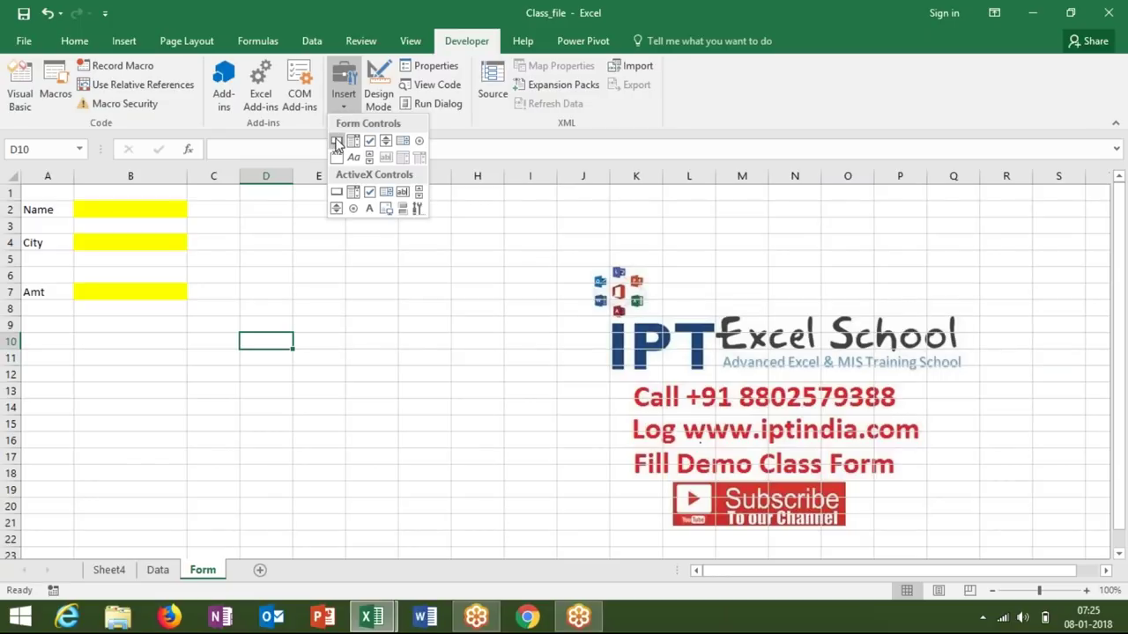
left_click(337, 142)
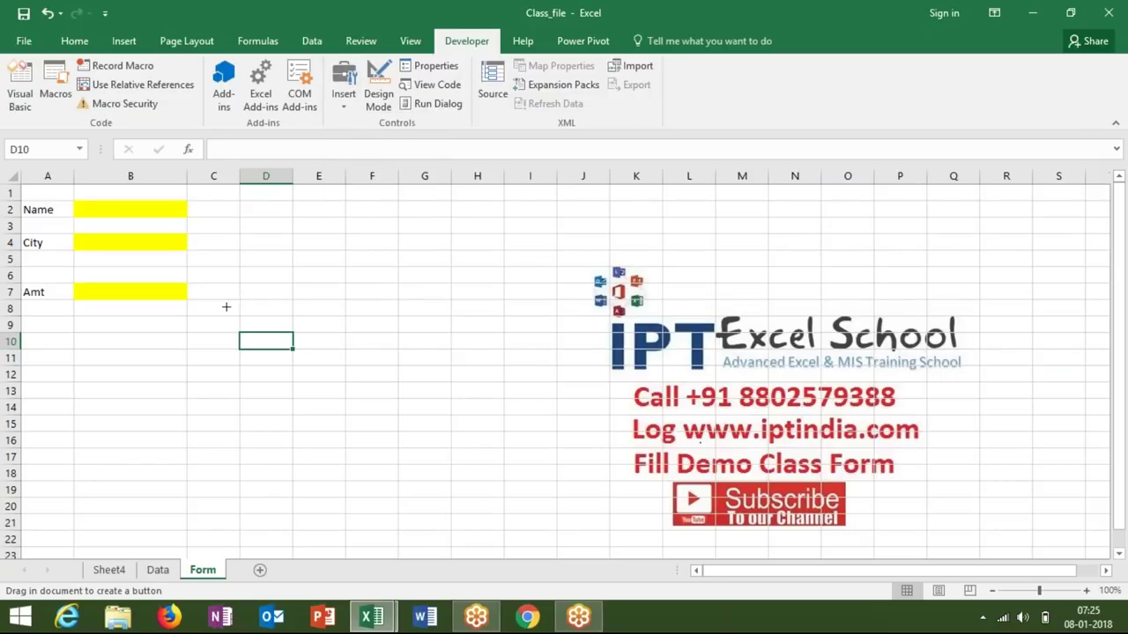
left_click_drag(218, 320, 297, 346)
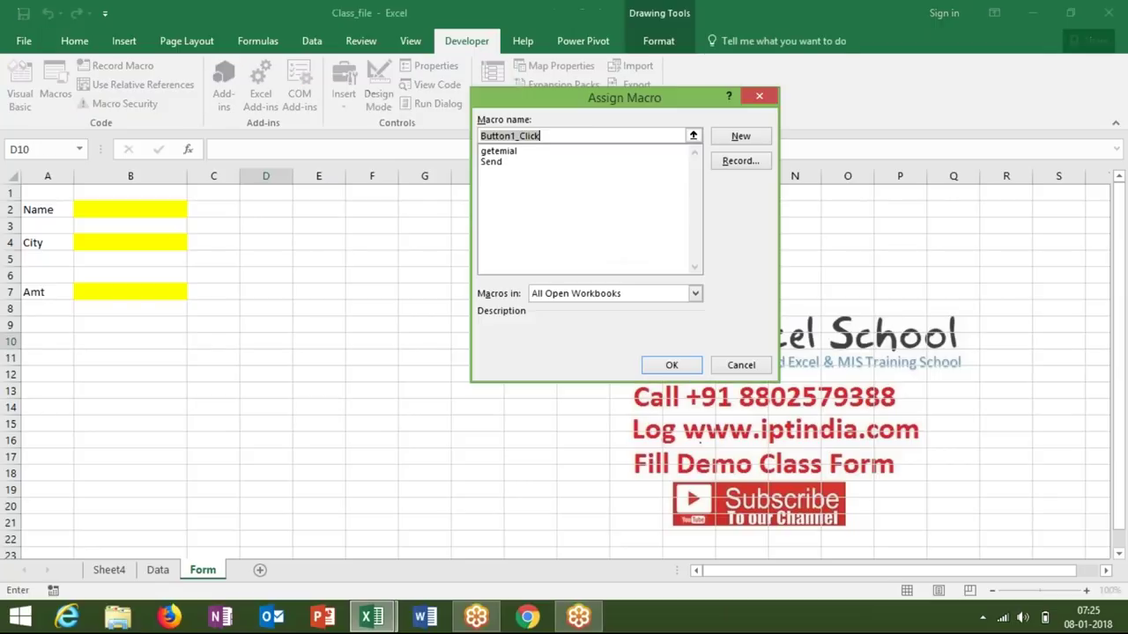
left_click(492, 164)
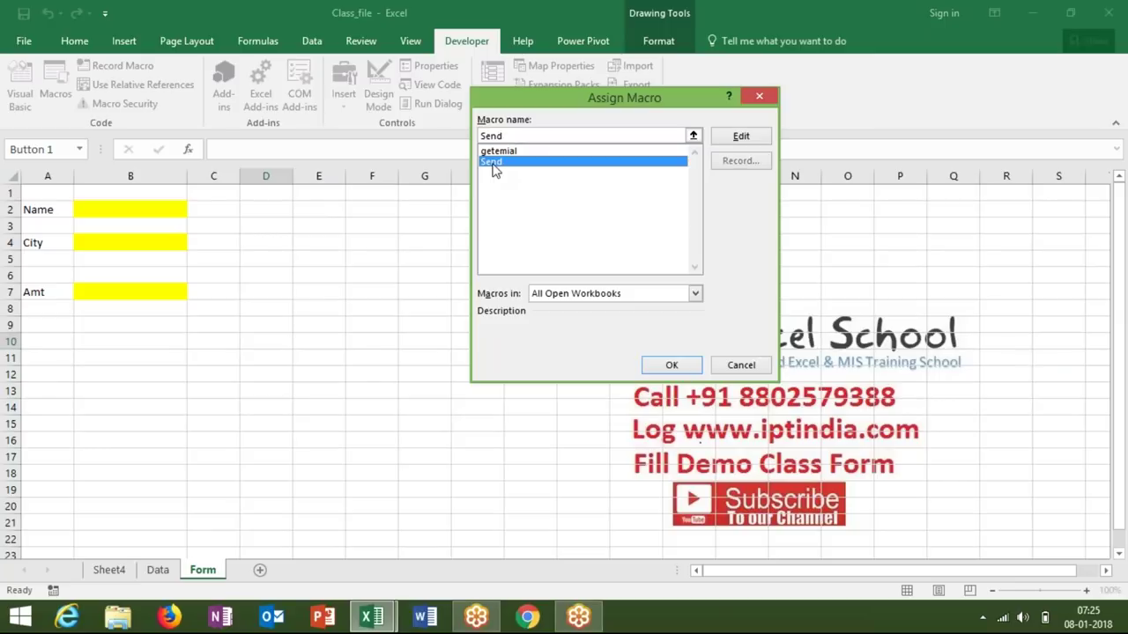
left_click(671, 365)
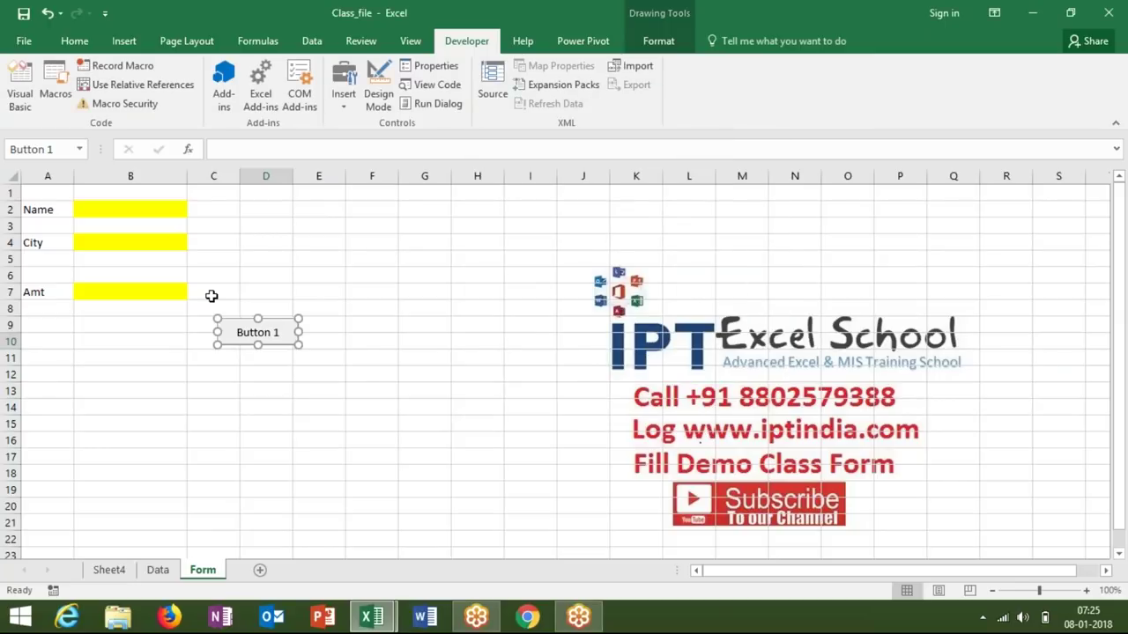
Change the button's caption from Button 1 to Save
left_click(277, 332)
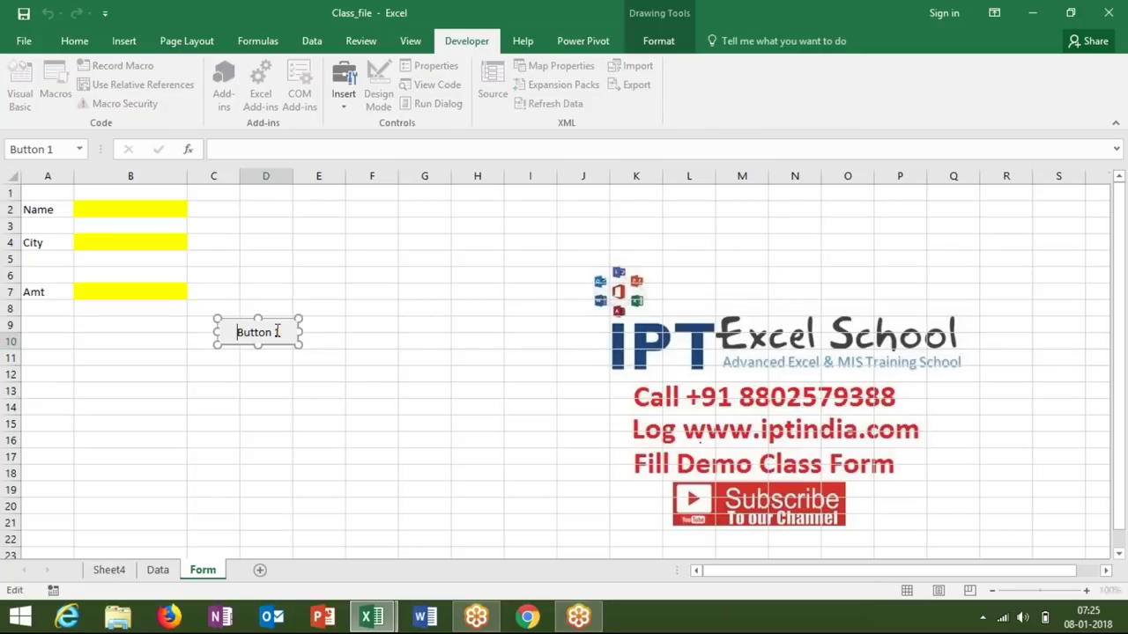
key("Delete")
key("Delete")
key("Delete")
key("Delete")
key("Delete")
key("Delete")
key("Delete")
key("Delete")
type("Su")
key("BackSpace")
type("ave")
left_click(119, 420)
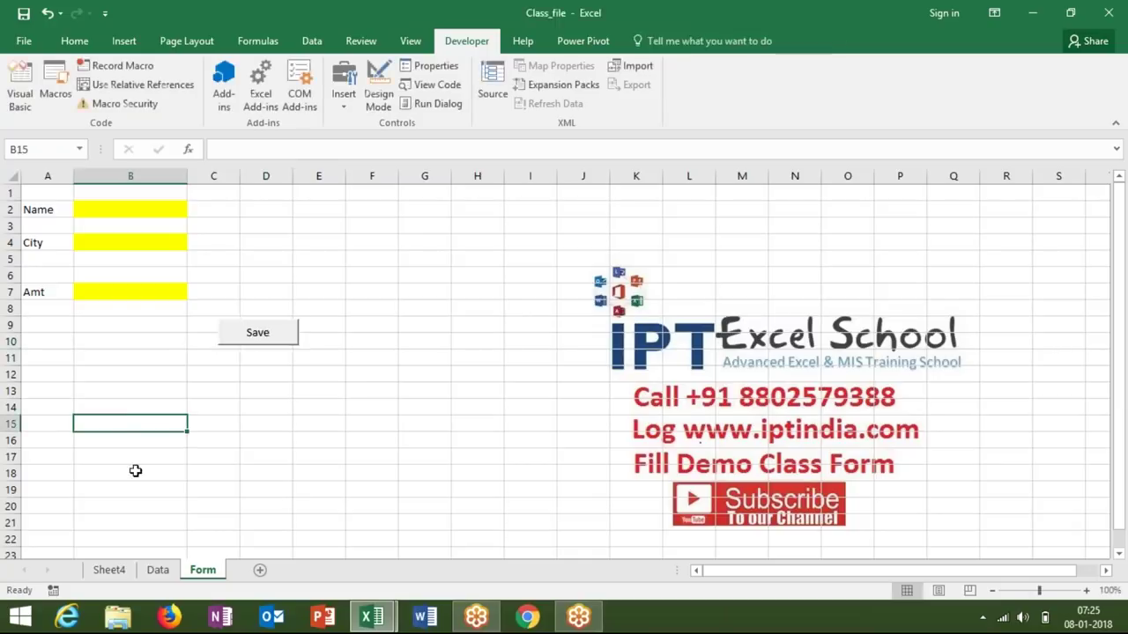
On the Data sheet, clear the test serial number in A2 and leftover timestamps in G3:G8
left_click(157, 570)
left_click(63, 212)
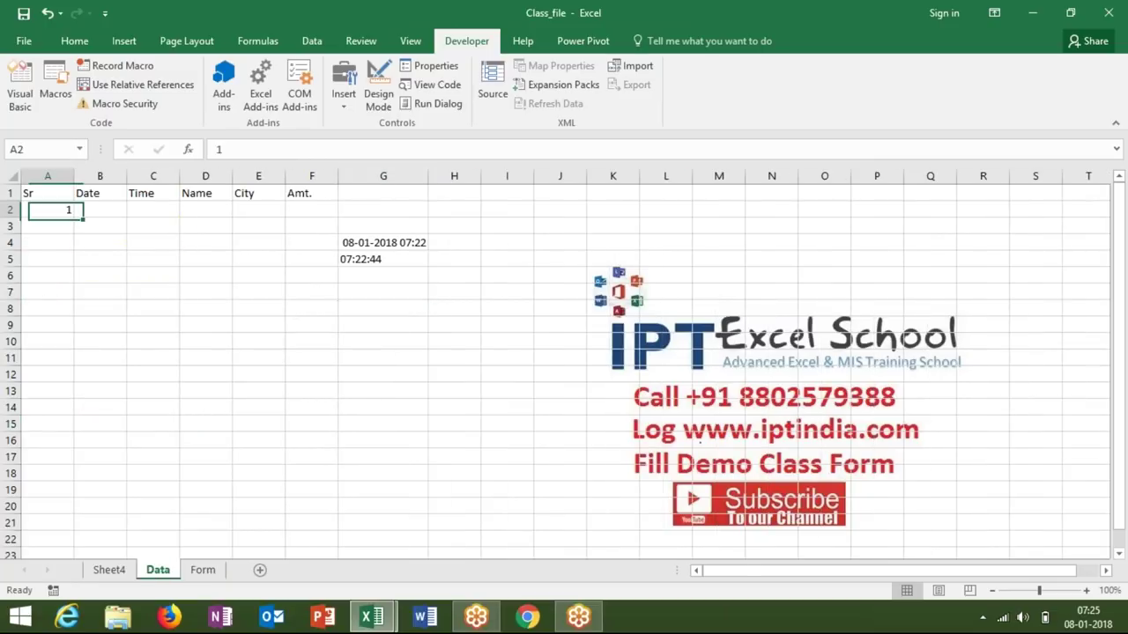
key("Delete")
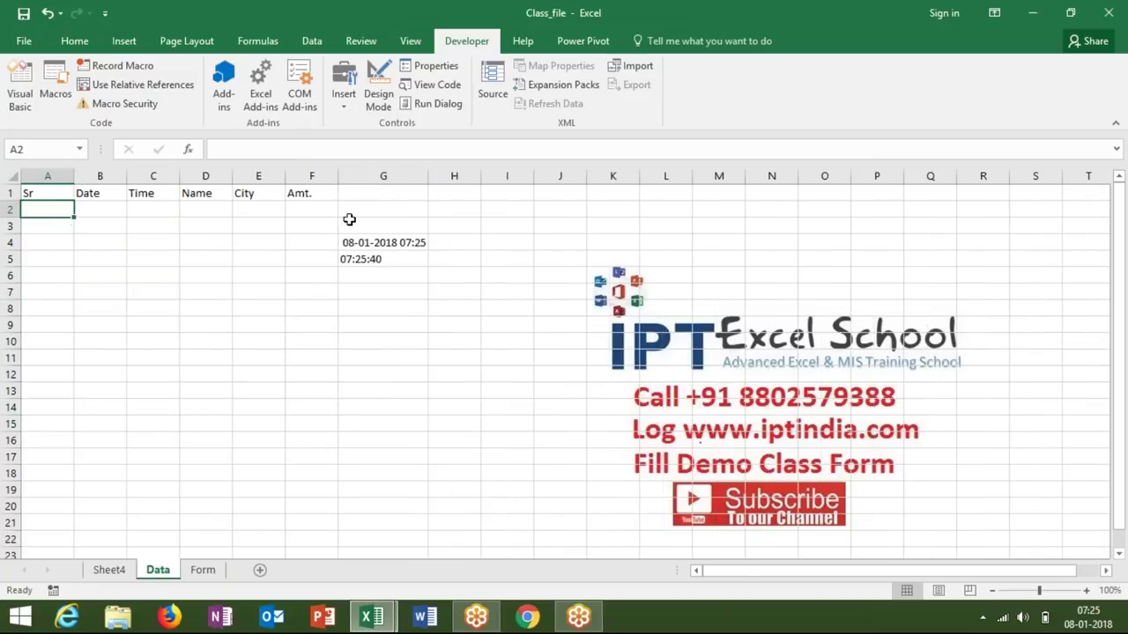
left_click_drag(348, 220, 374, 302)
key("Delete")
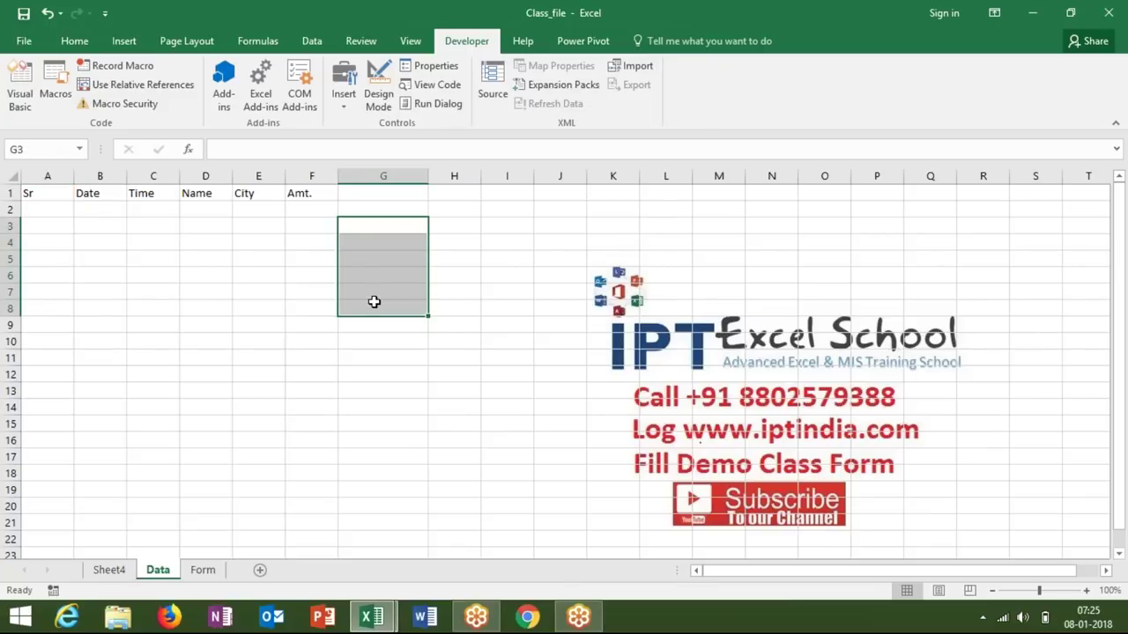
On the Form sheet, enter a name in B2, city 1 in B4 and amount 6521 in B7
left_click(201, 572)
left_click(121, 205)
type("Puja")
left_click(102, 238)
type("1")
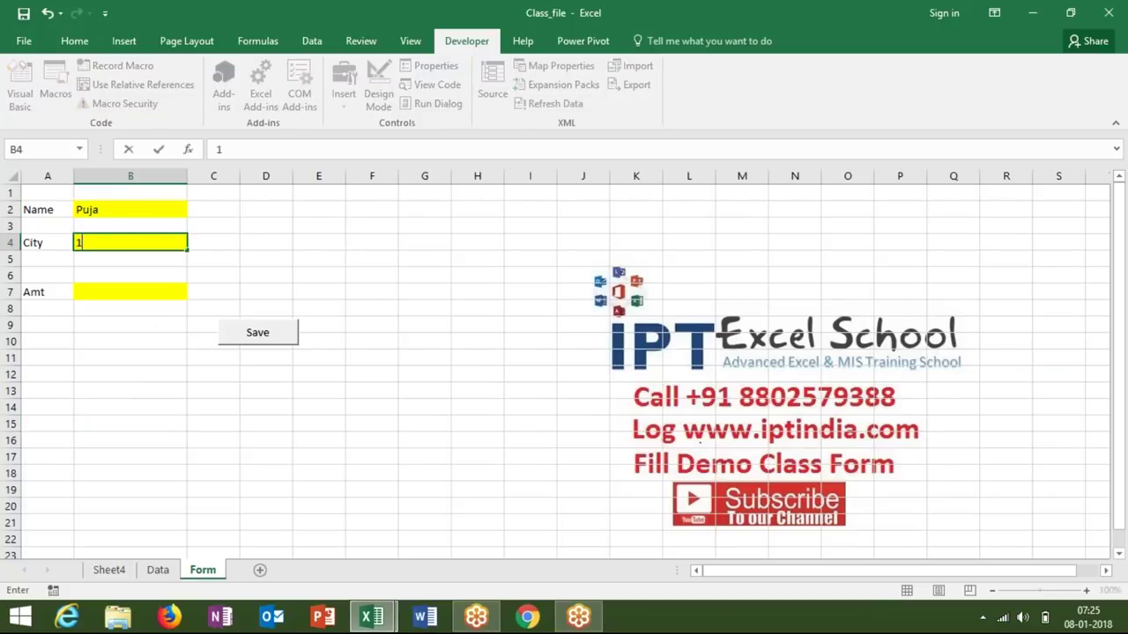
left_click(108, 294)
type("6521")
key("Return")
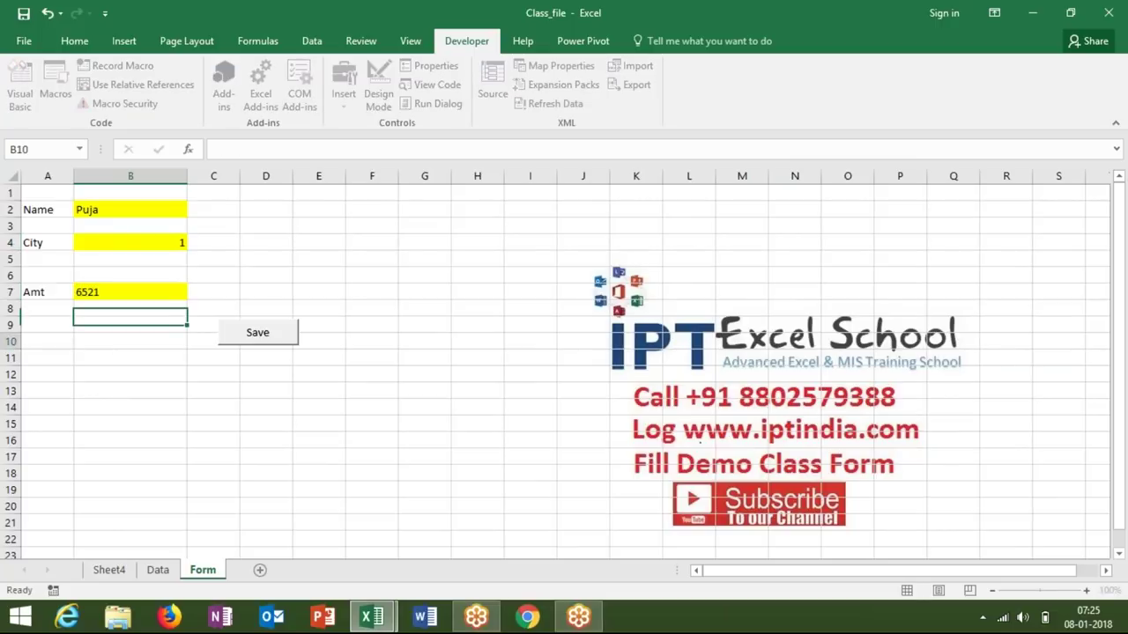
Submit the entry with the Save button, dismiss the confirmation, and check the Data sheet log
left_click(132, 341)
left_click(247, 346)
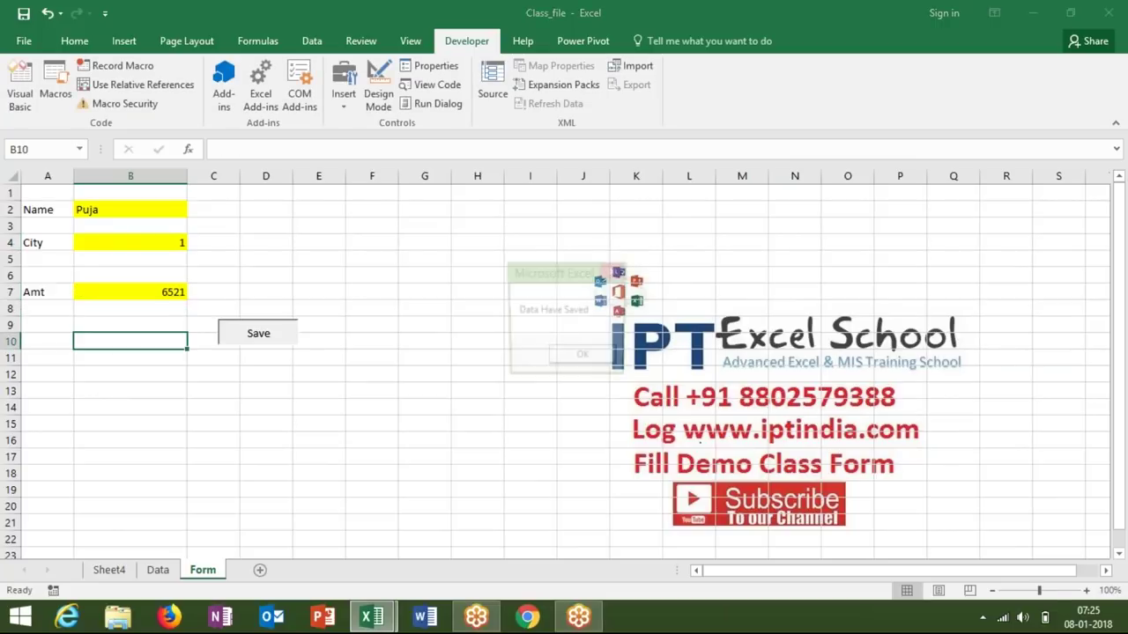
left_click(571, 361)
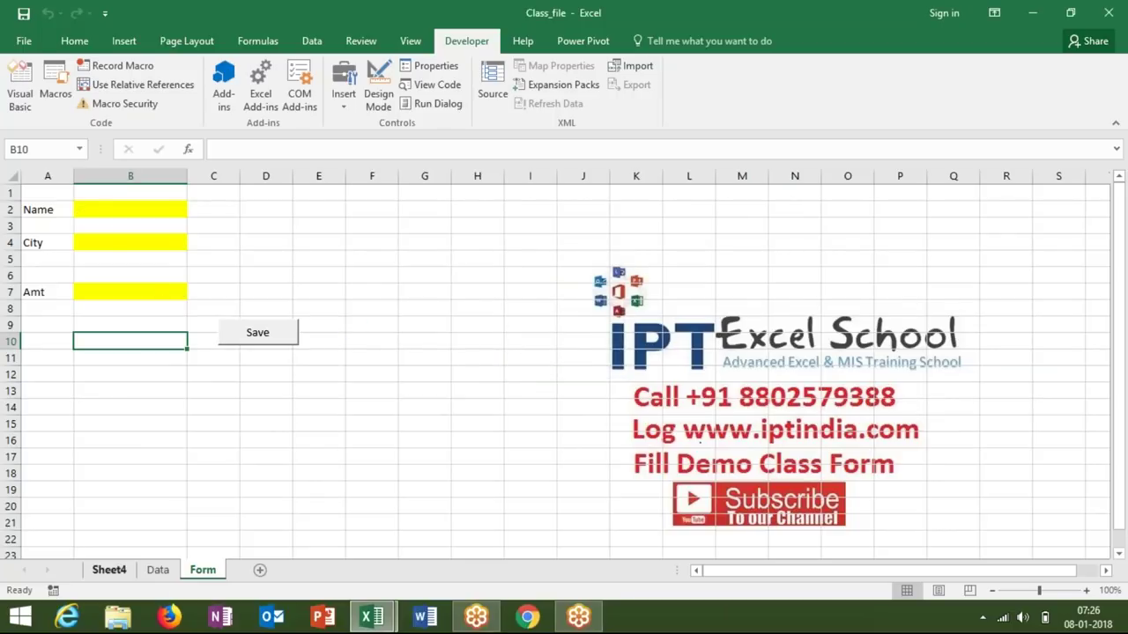
left_click(160, 573)
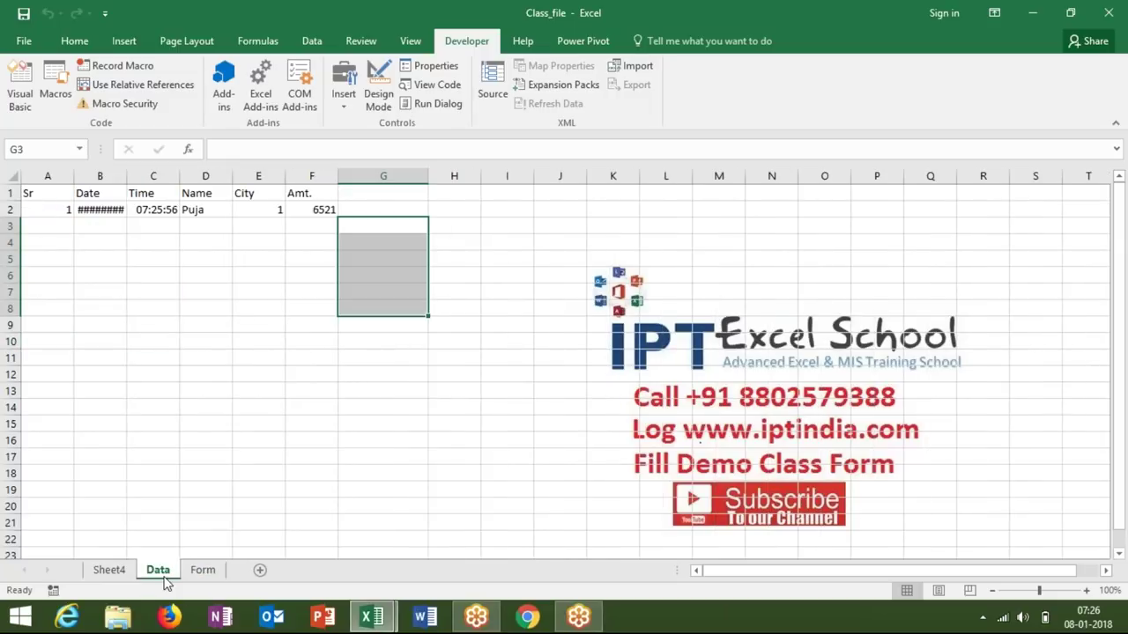
Fill in the Form sheet's second entry: a name, city Pune and amount 6524
left_click(198, 572)
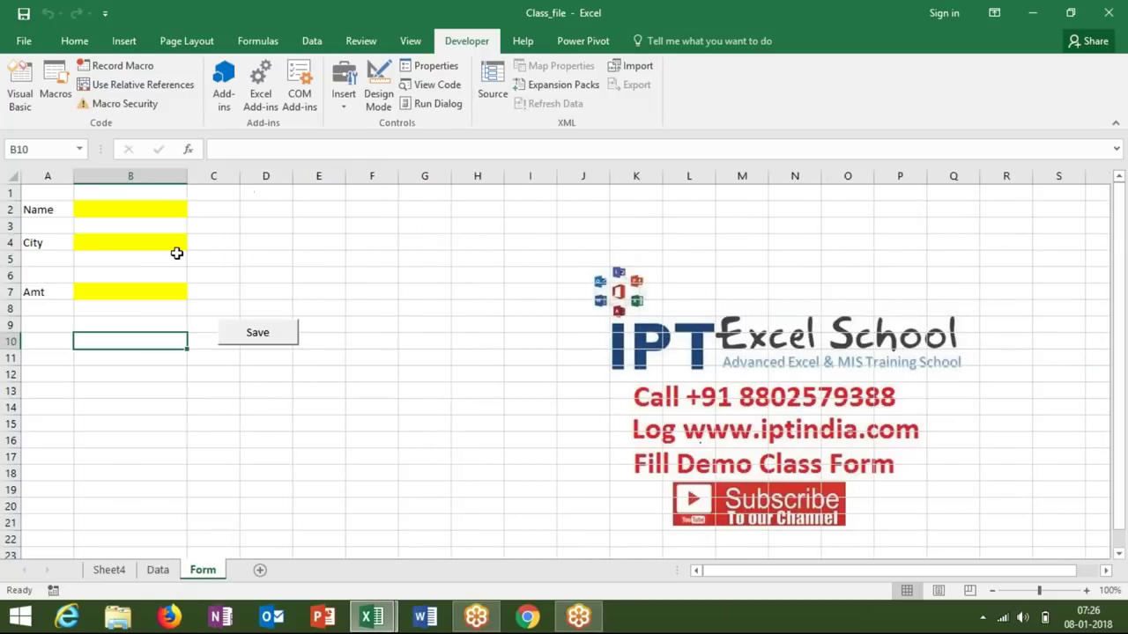
left_click(137, 208)
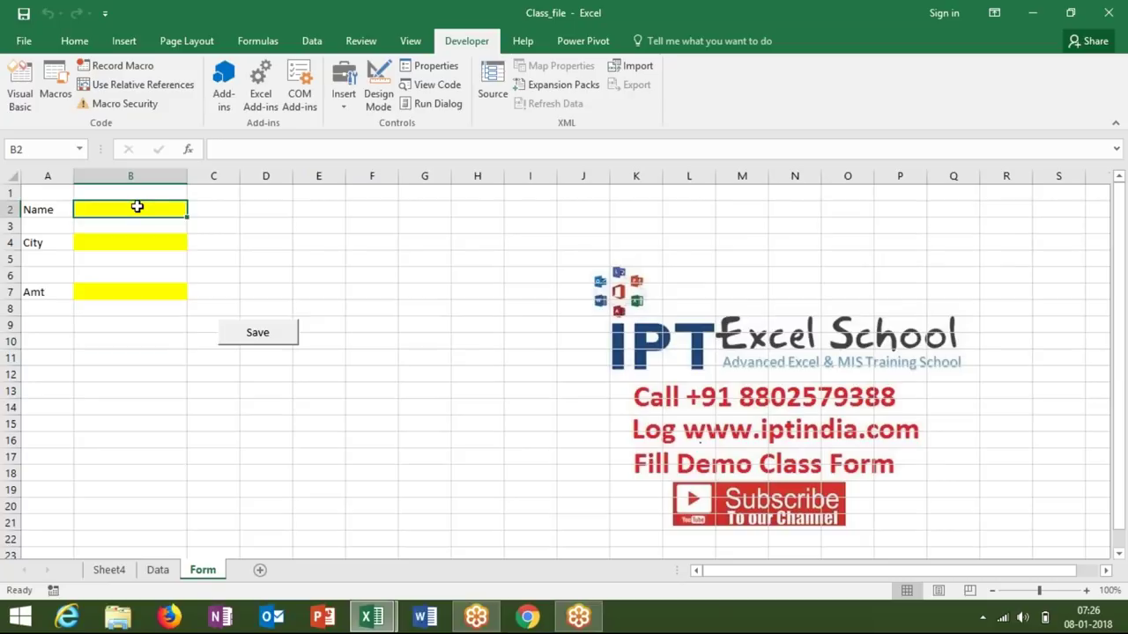
type("Mani")
key("Tab")
left_click(115, 239)
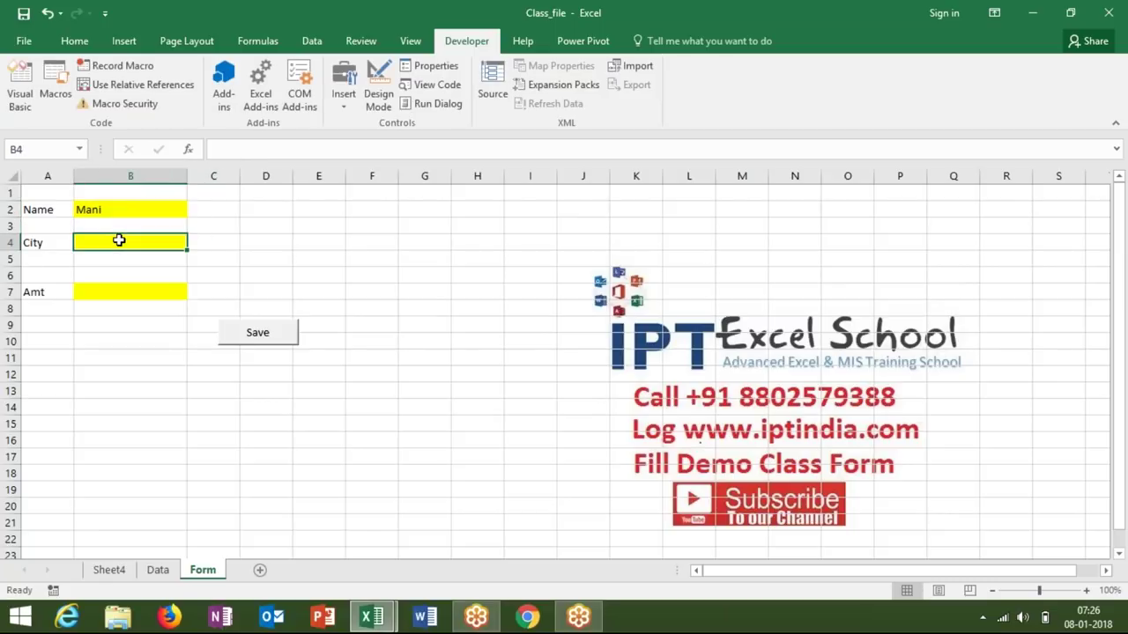
type("Pune")
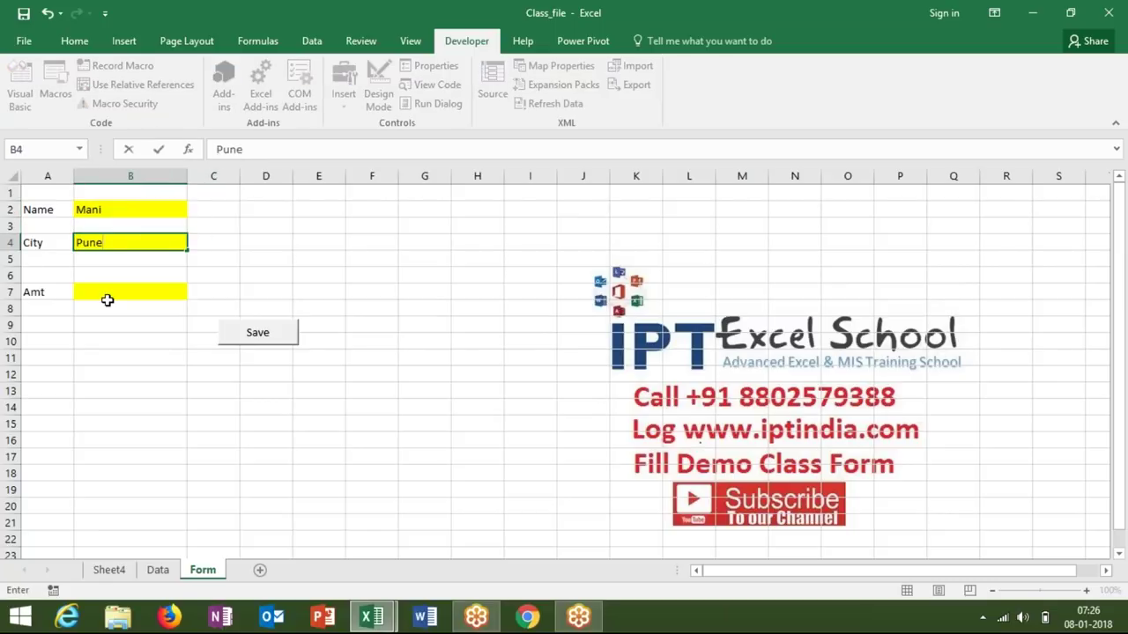
key("Return")
left_click(107, 297)
type("65")
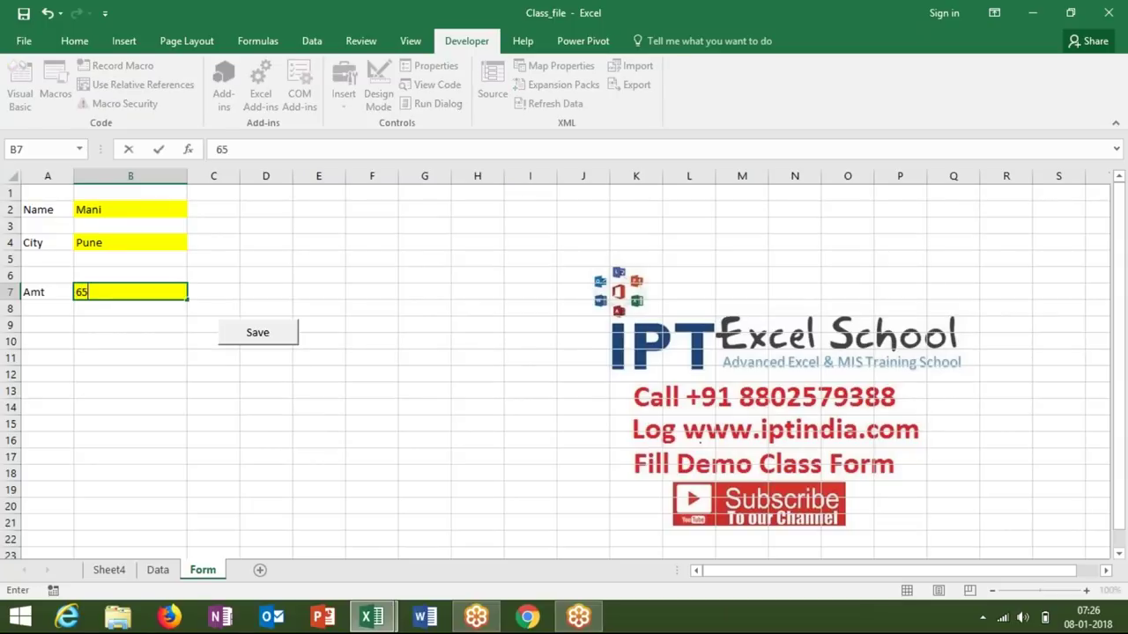
type("24")
Save the second entry, dismiss the confirmation, and widen the Data sheet's Date column
key("Return")
key("Return")
left_click(255, 341)
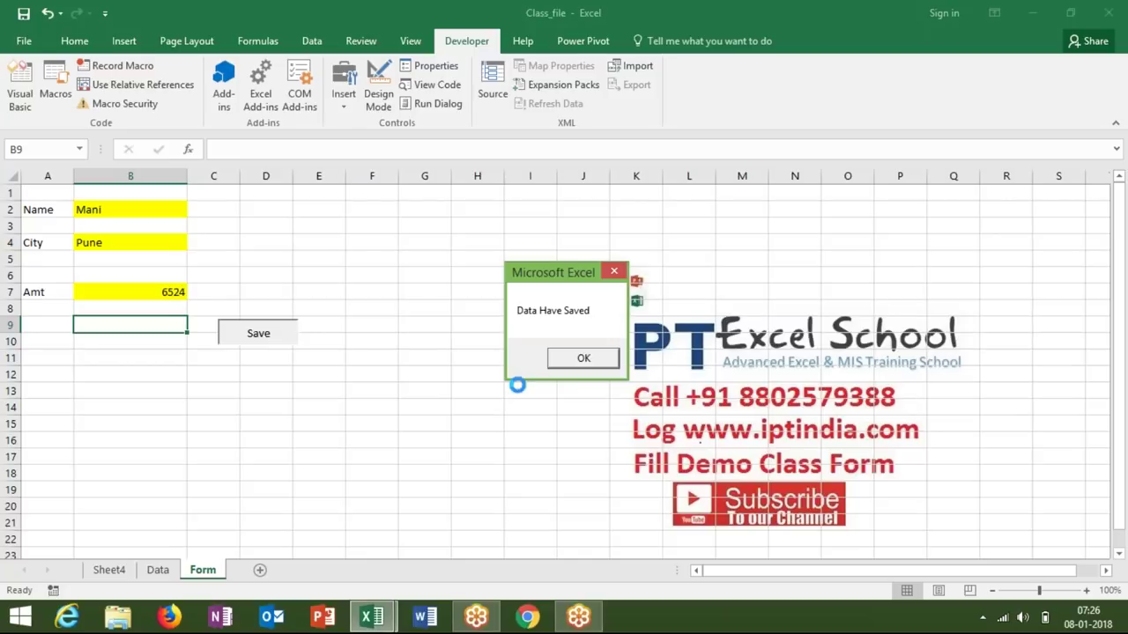
left_click(582, 359)
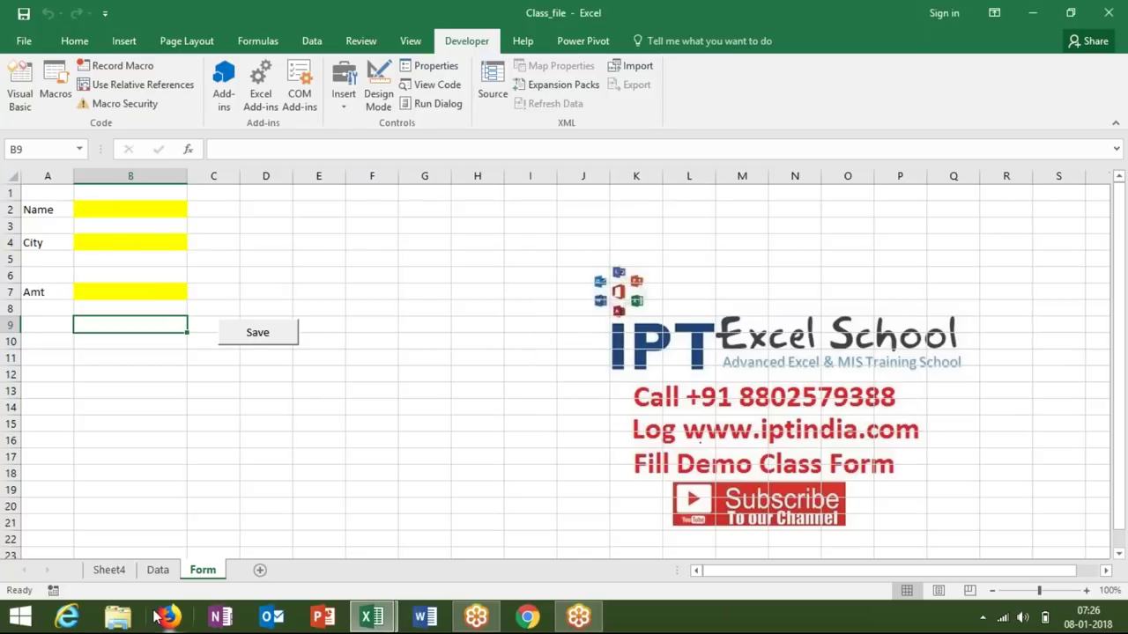
left_click(168, 578)
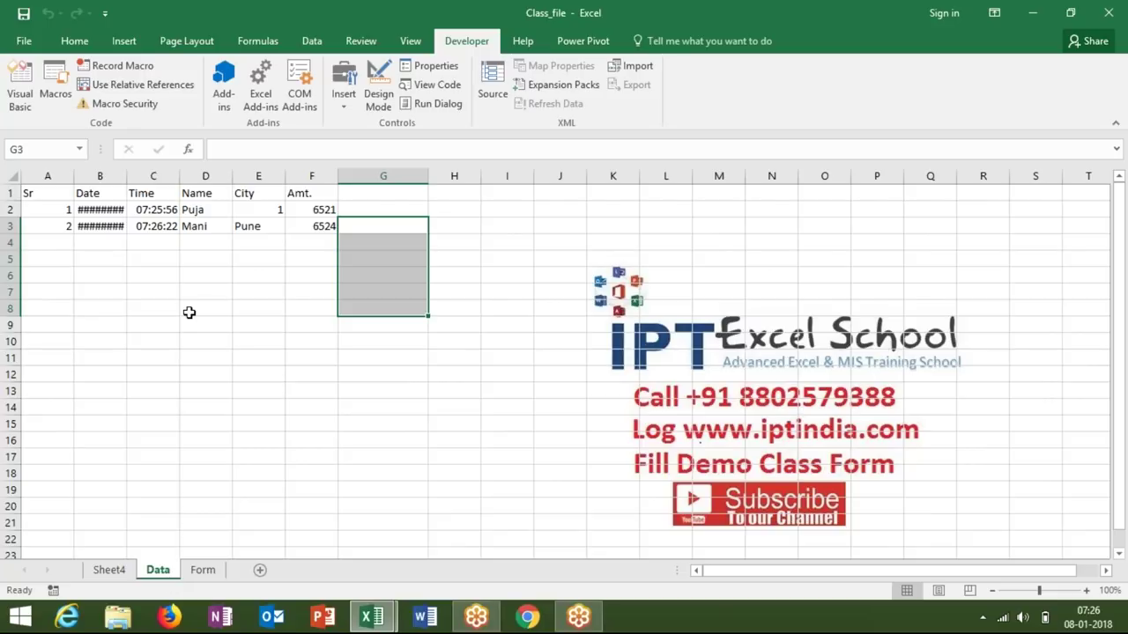
left_click_drag(127, 177, 127, 177)
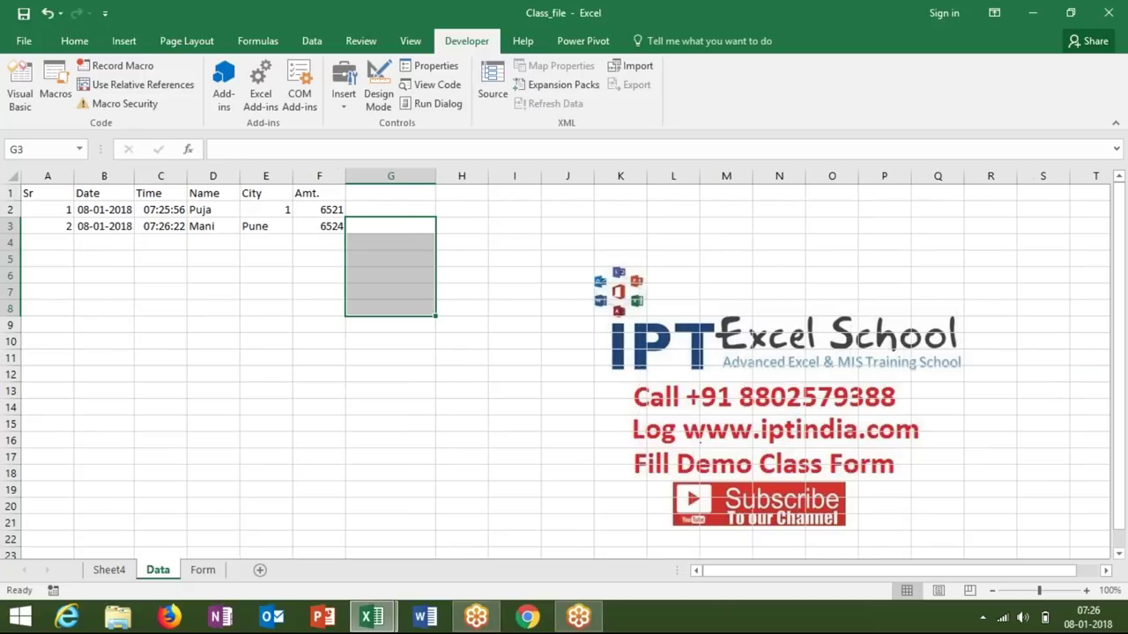
left_click(258, 292)
key("alt+Tab")
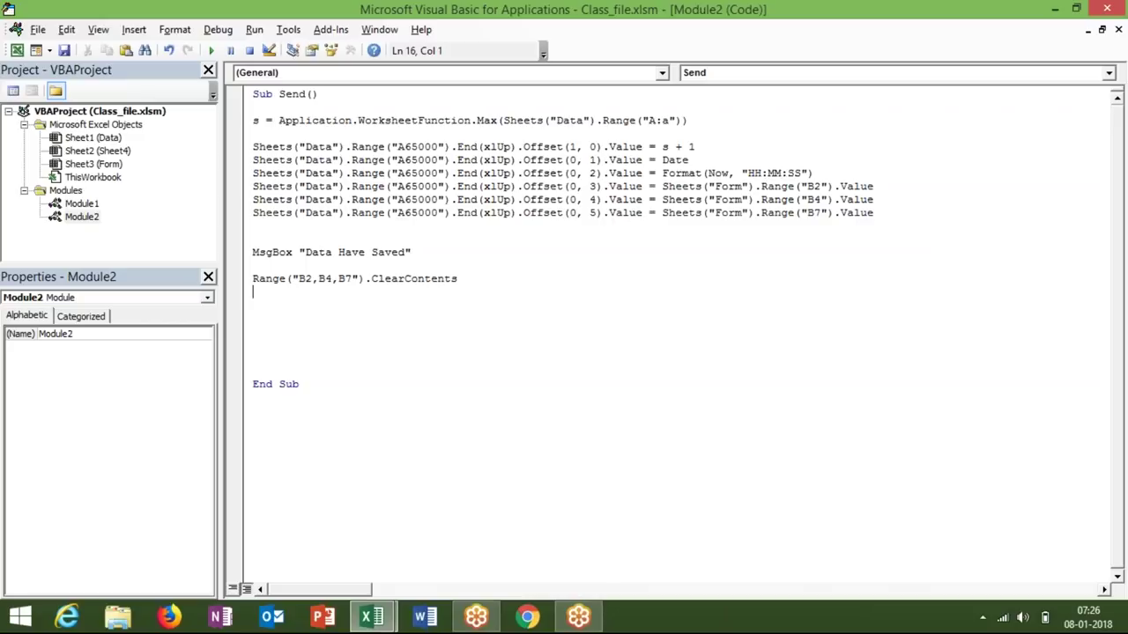
Copy the whole Send macro code from the VBA editor and paste it into H3 of the Data sheet
left_click(351, 396)
left_click_drag(318, 374, 247, 84)
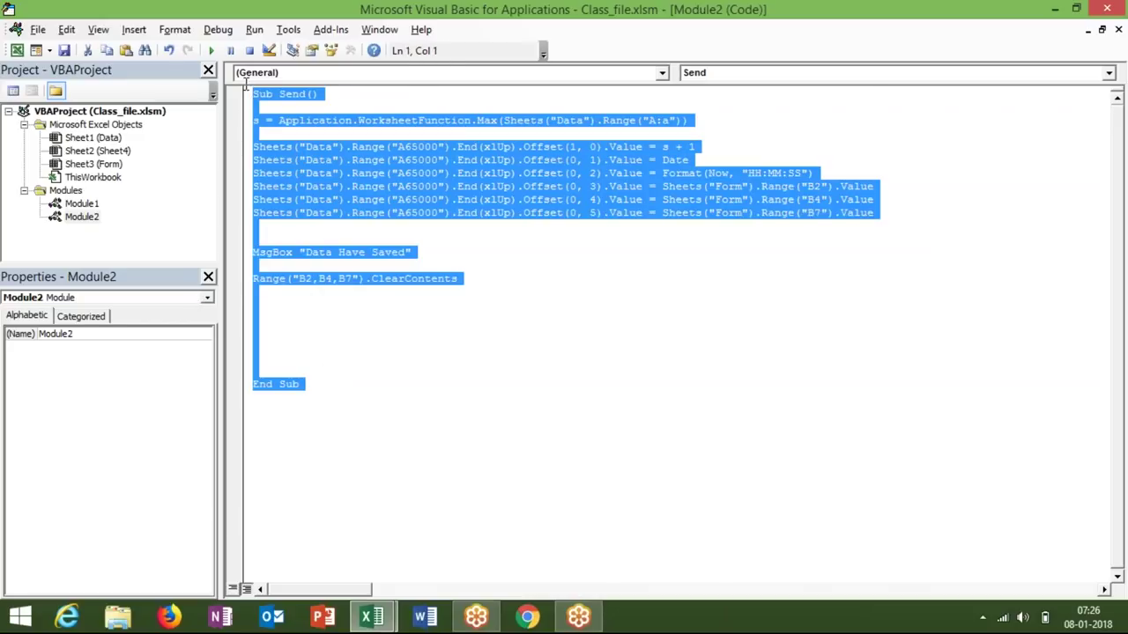
key("alt+F11")
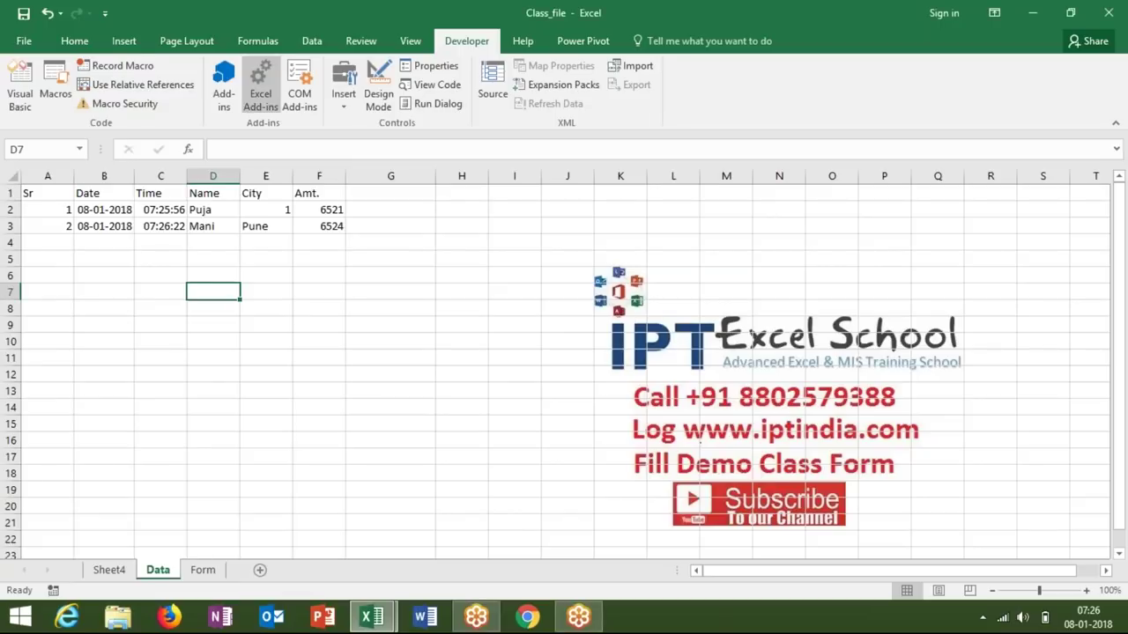
left_click(456, 227)
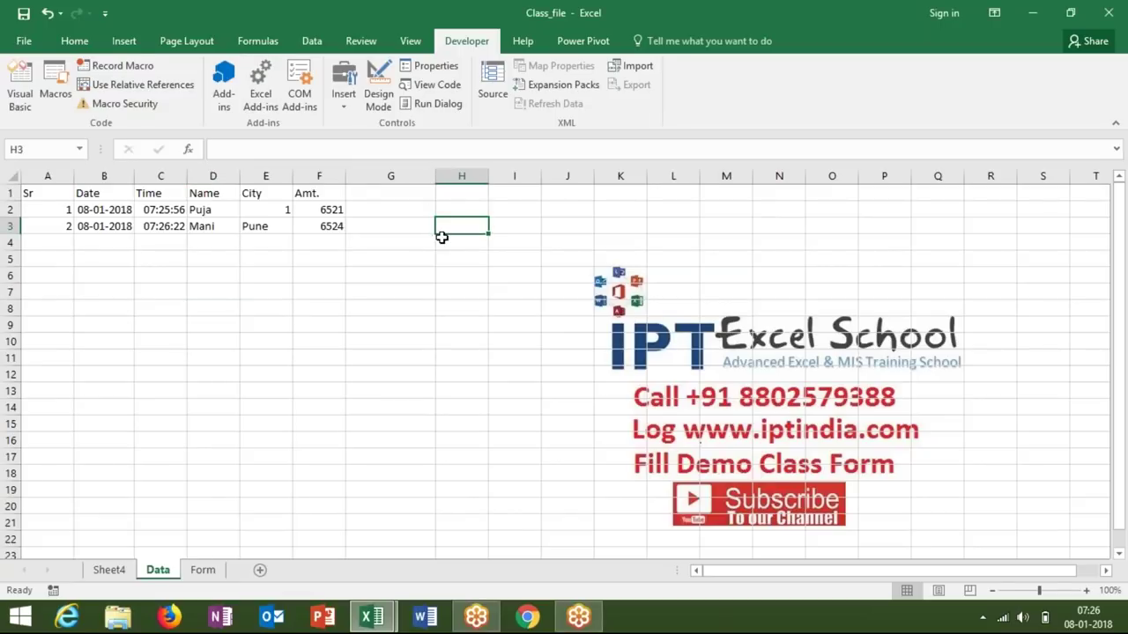
key("ctrl+v")
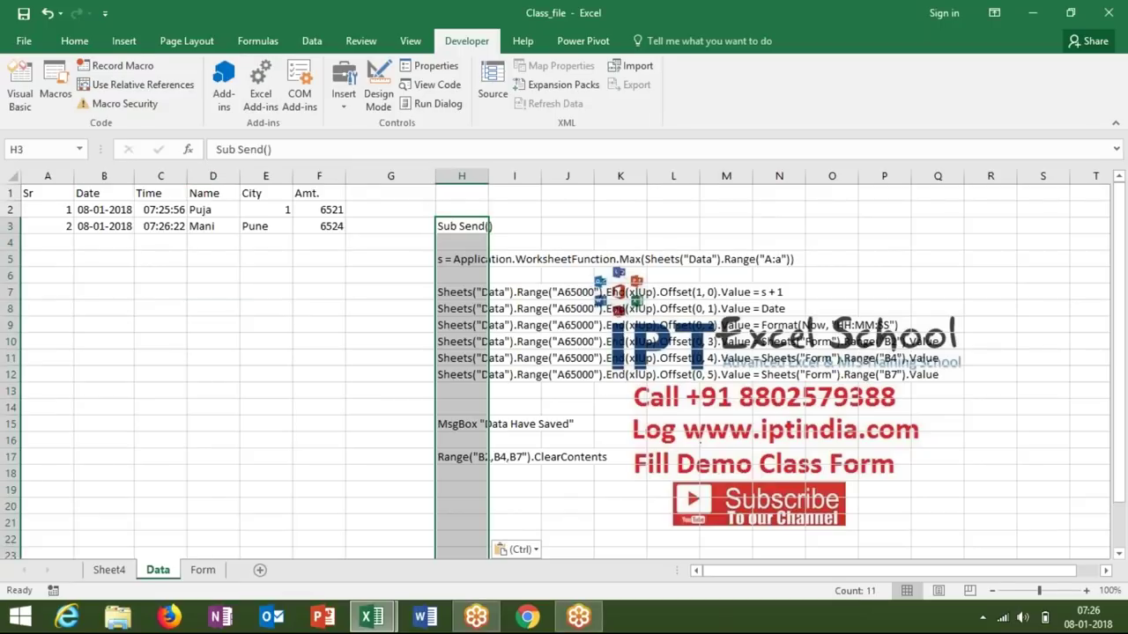
left_click(353, 255)
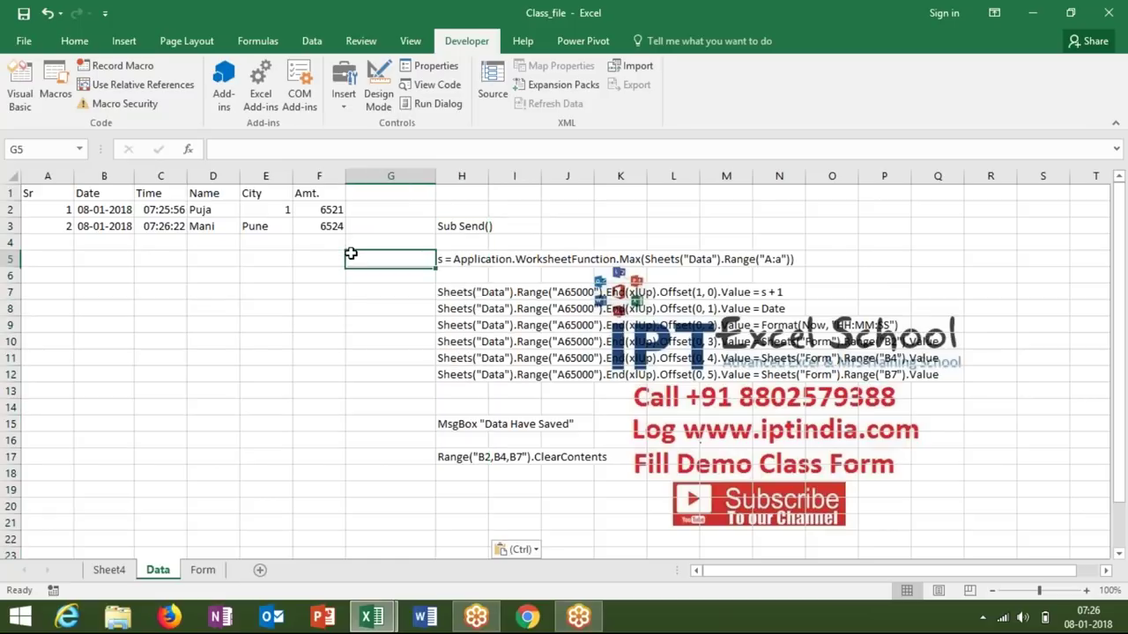
Save the workbook in the VBA folder as macro-enabled 'Data Sent One To Another Sheet'
left_click(24, 42)
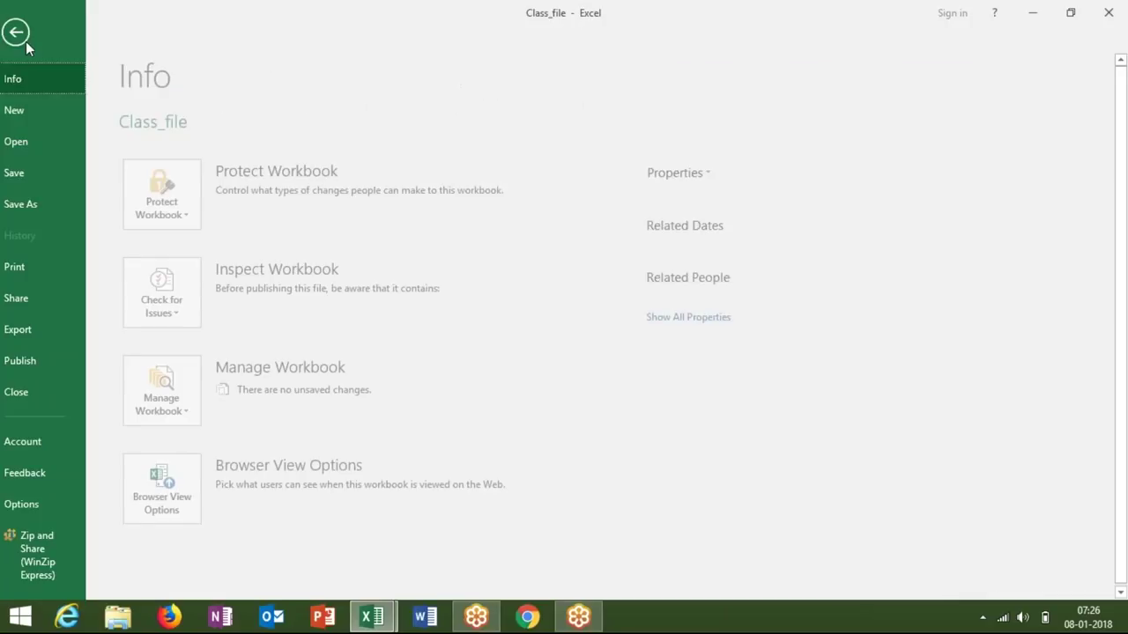
left_click(62, 198)
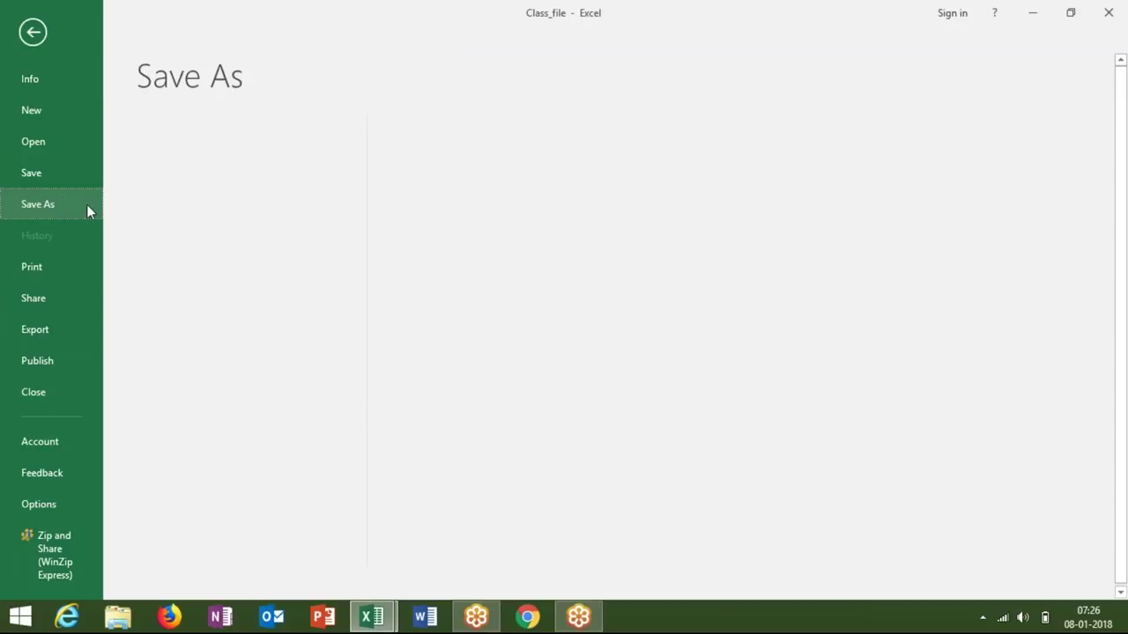
left_click(206, 183)
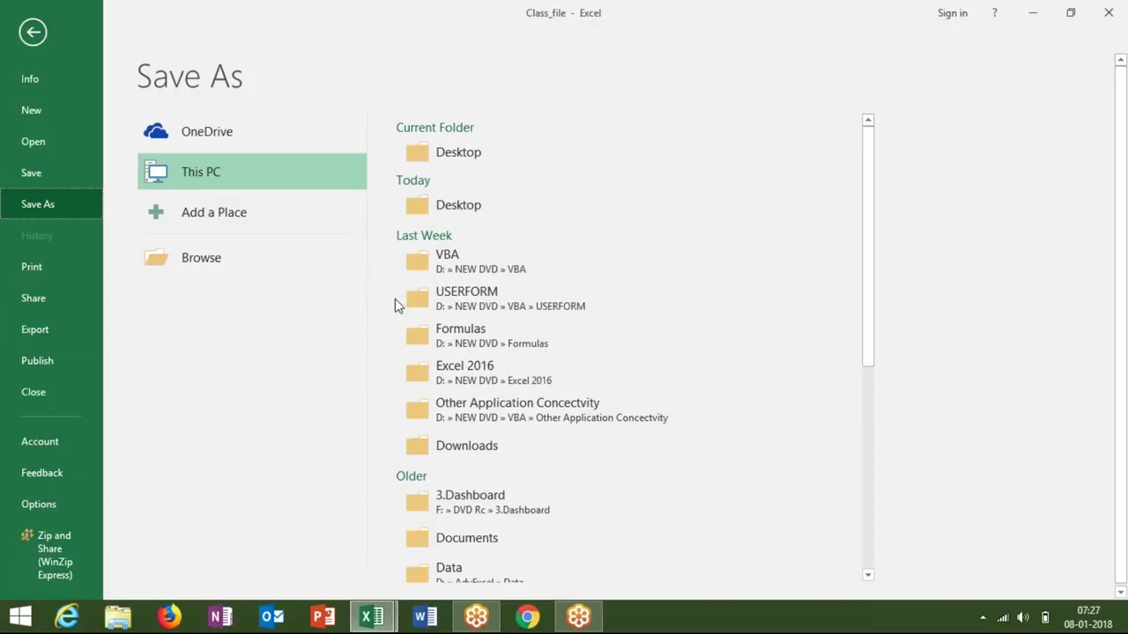
left_click(459, 266)
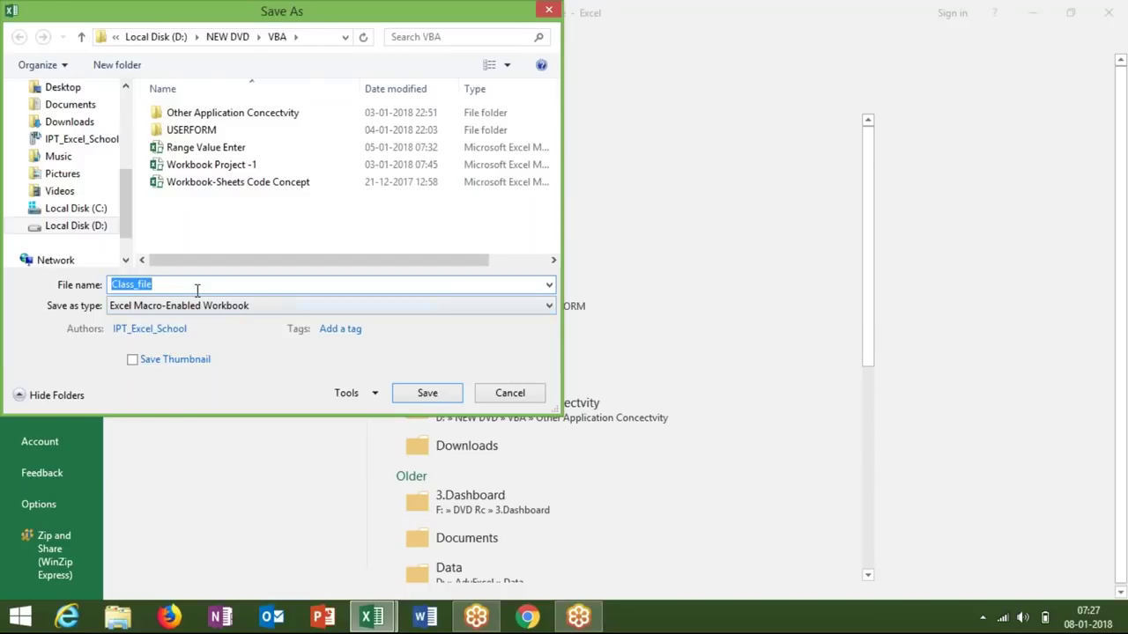
type("Data Sent One To Another Sheet")
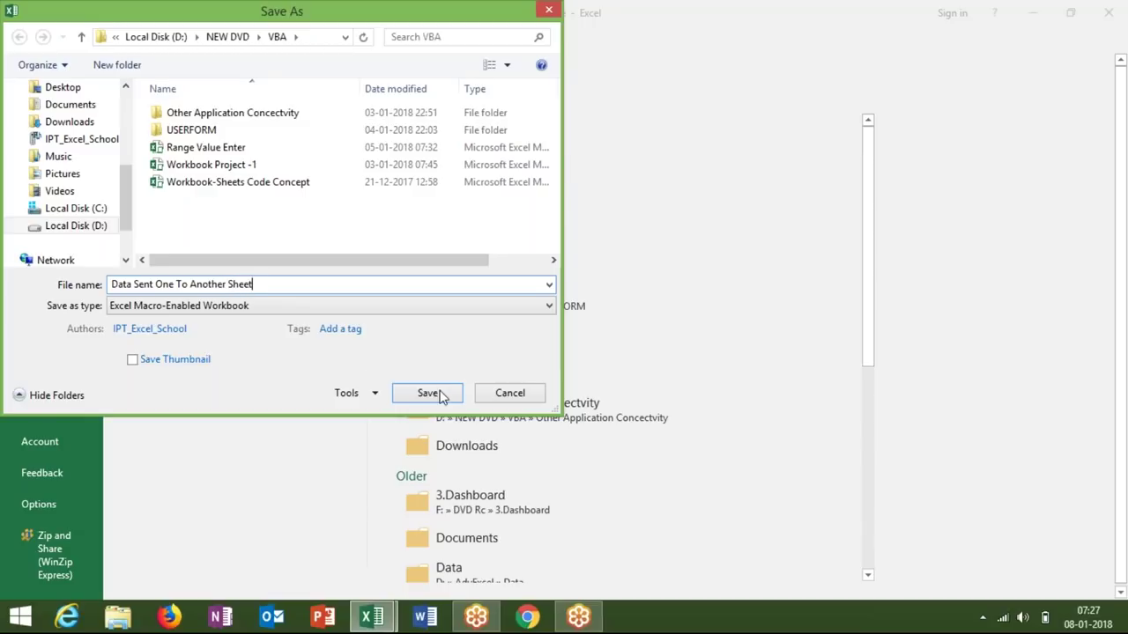
left_click(428, 393)
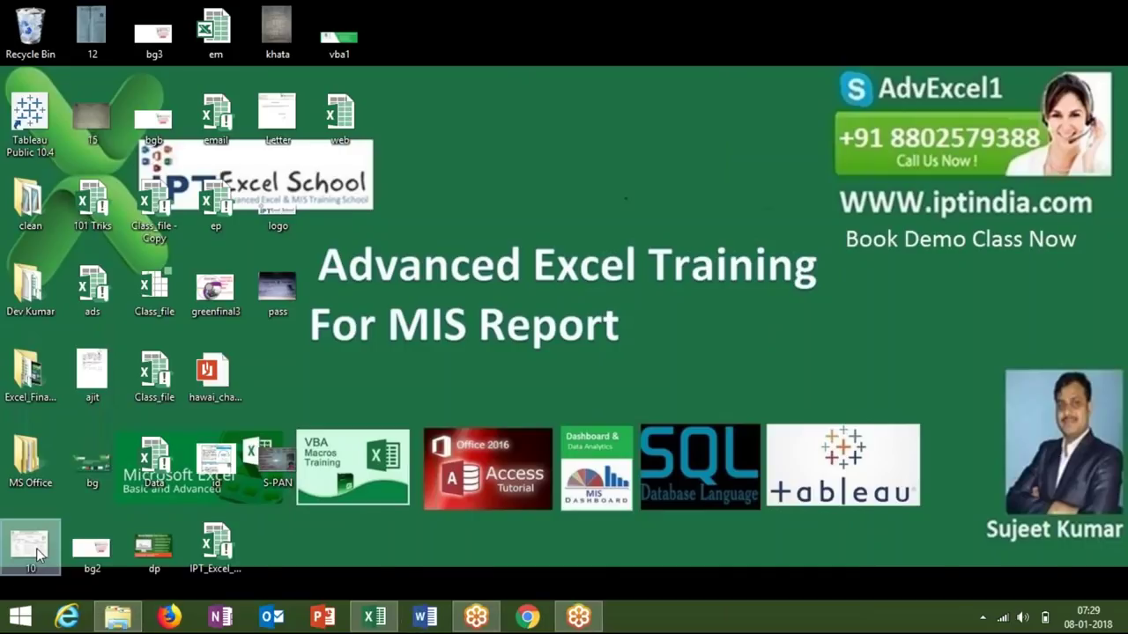
Move the desktop item 10 into the MS Office folder and refresh the desktop
mouse_move(41, 549)
left_mouse_down()
mouse_move(58, 303)
mouse_move(48, 308)
left_mouse_up()
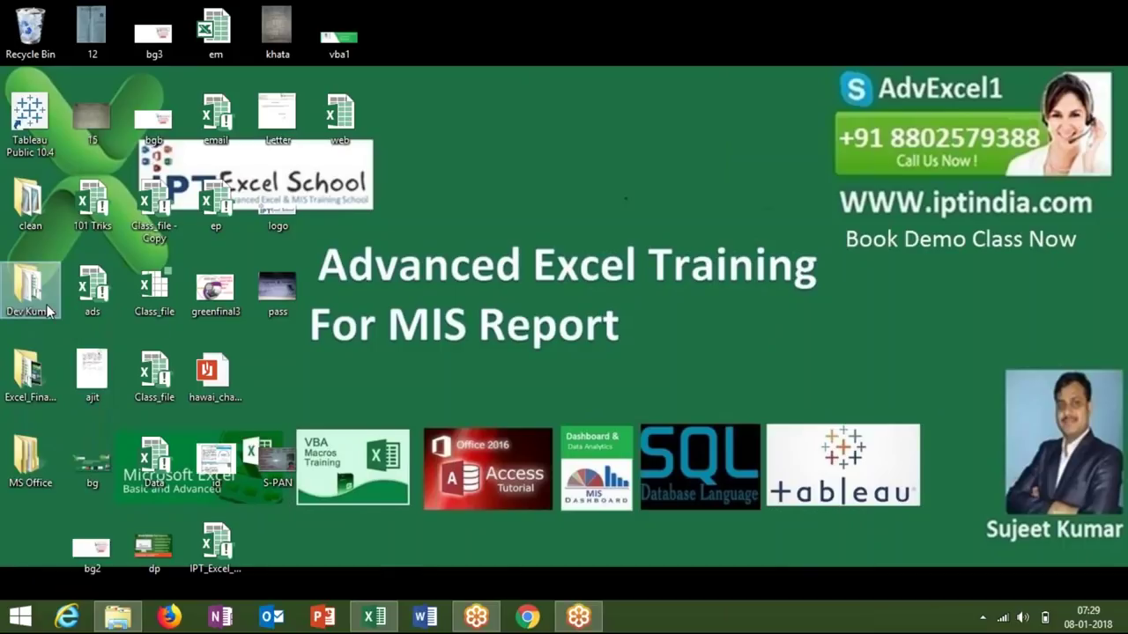
right_click(445, 272)
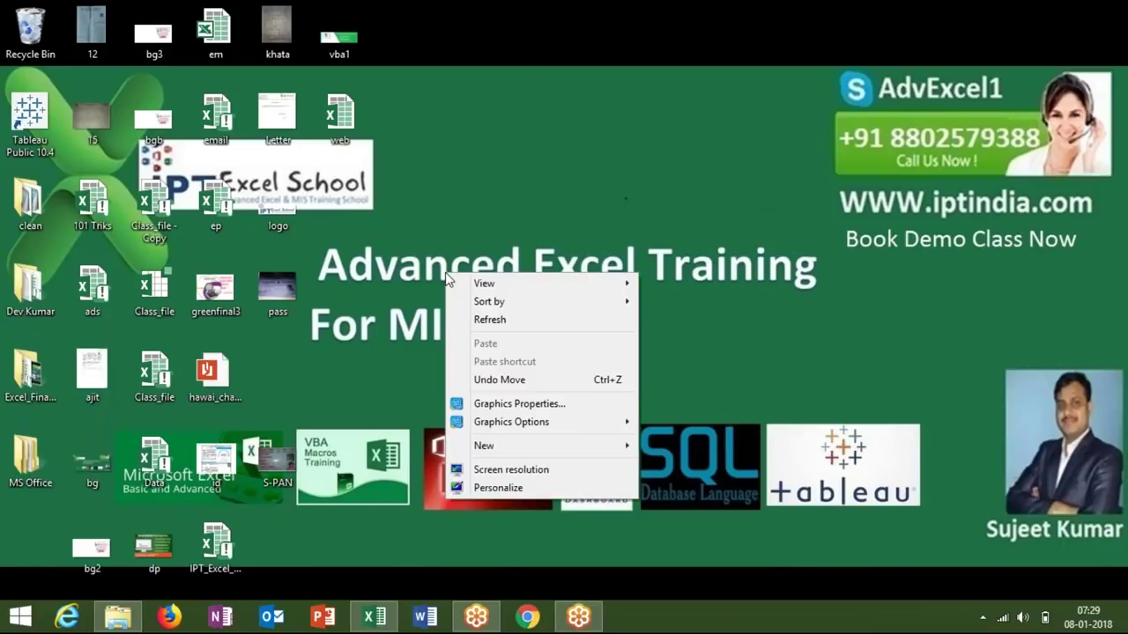
left_click(486, 321)
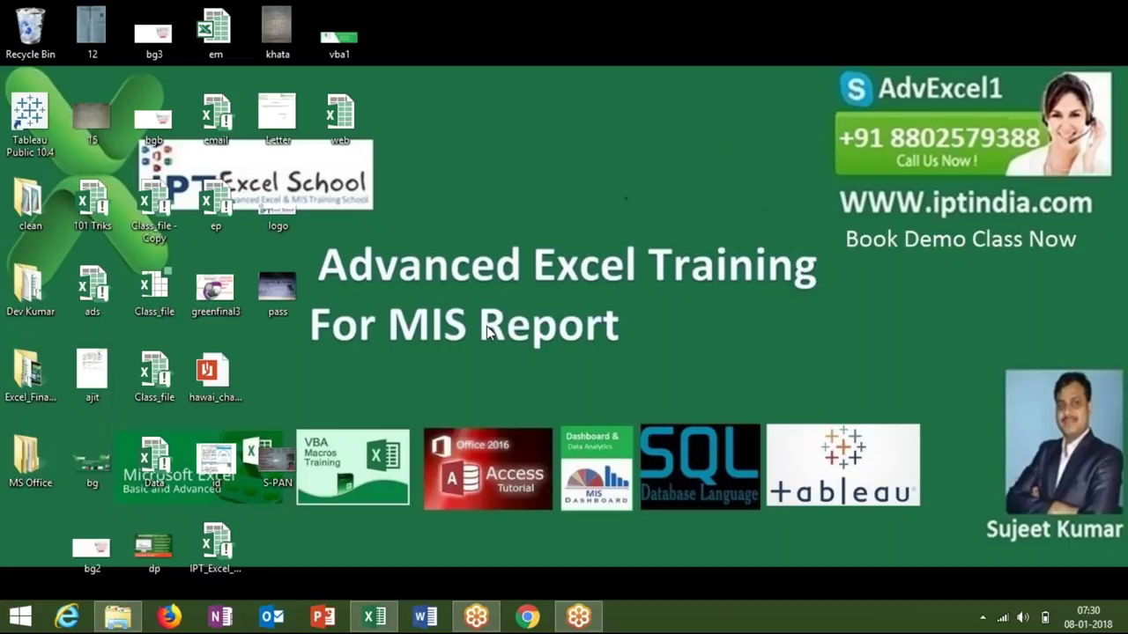